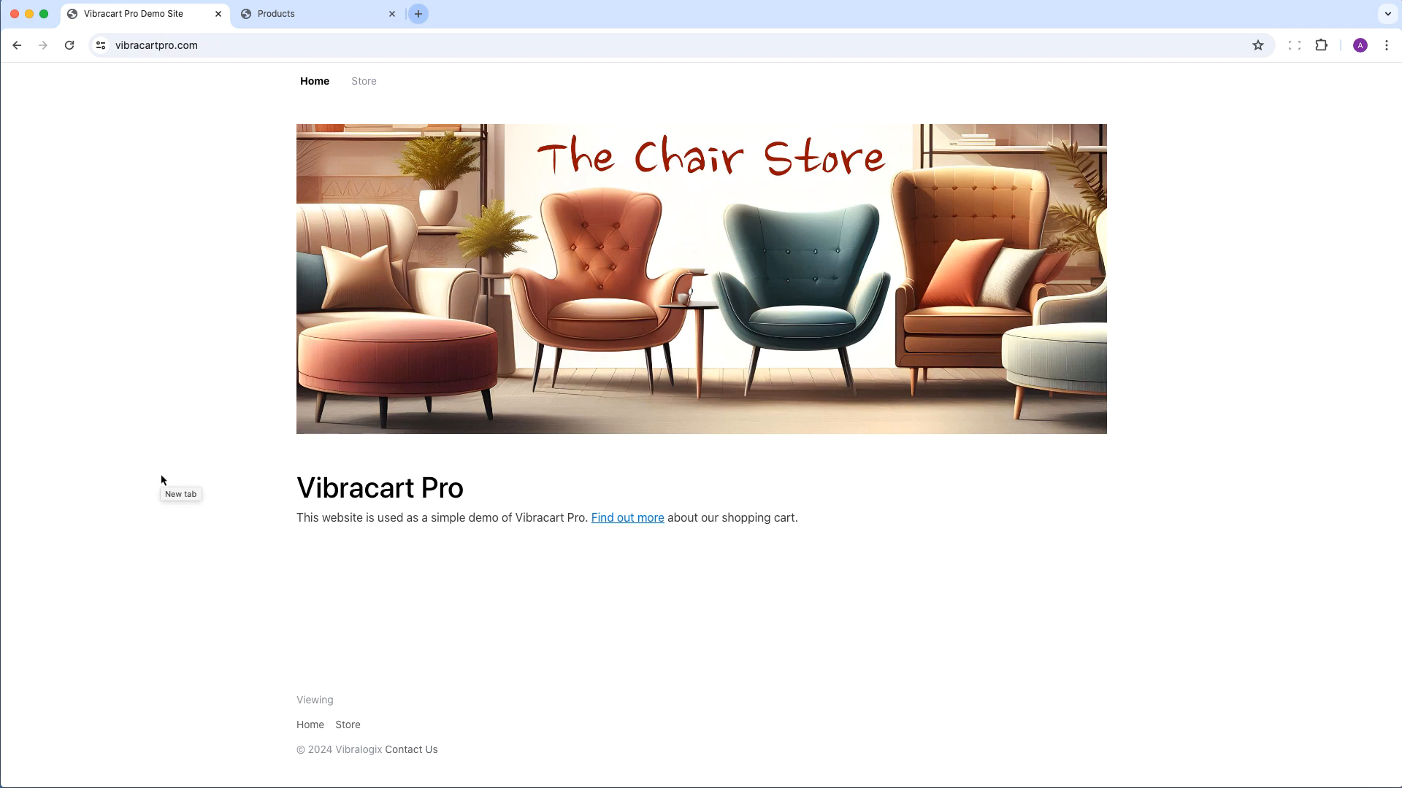
Step: Review the Basic Dining Chair's general settings and its storefront and product page settings in the Vibracart Pro admin
{"action": "left_click", "coordinate": [310, 18]}
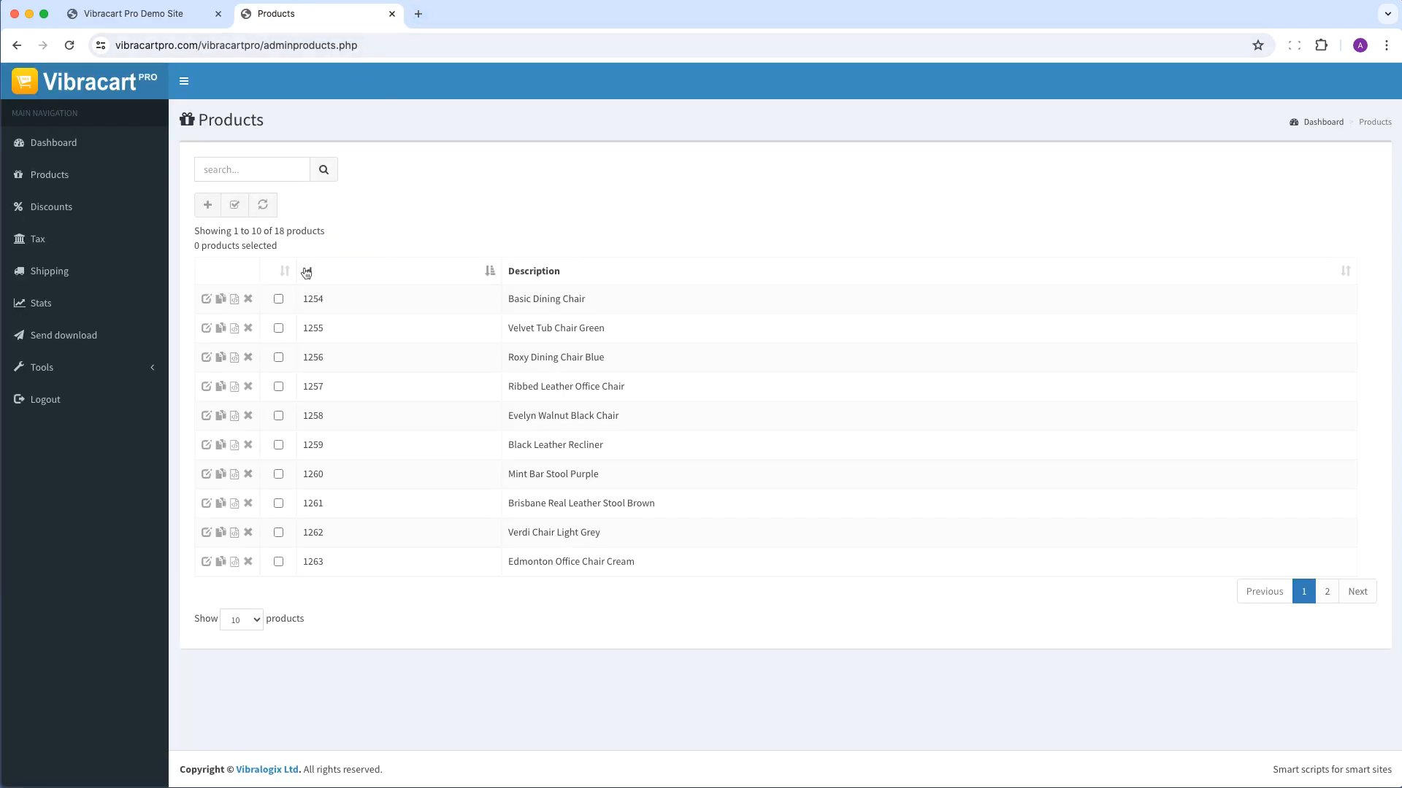
{"action": "left_click", "coordinate": [206, 300]}
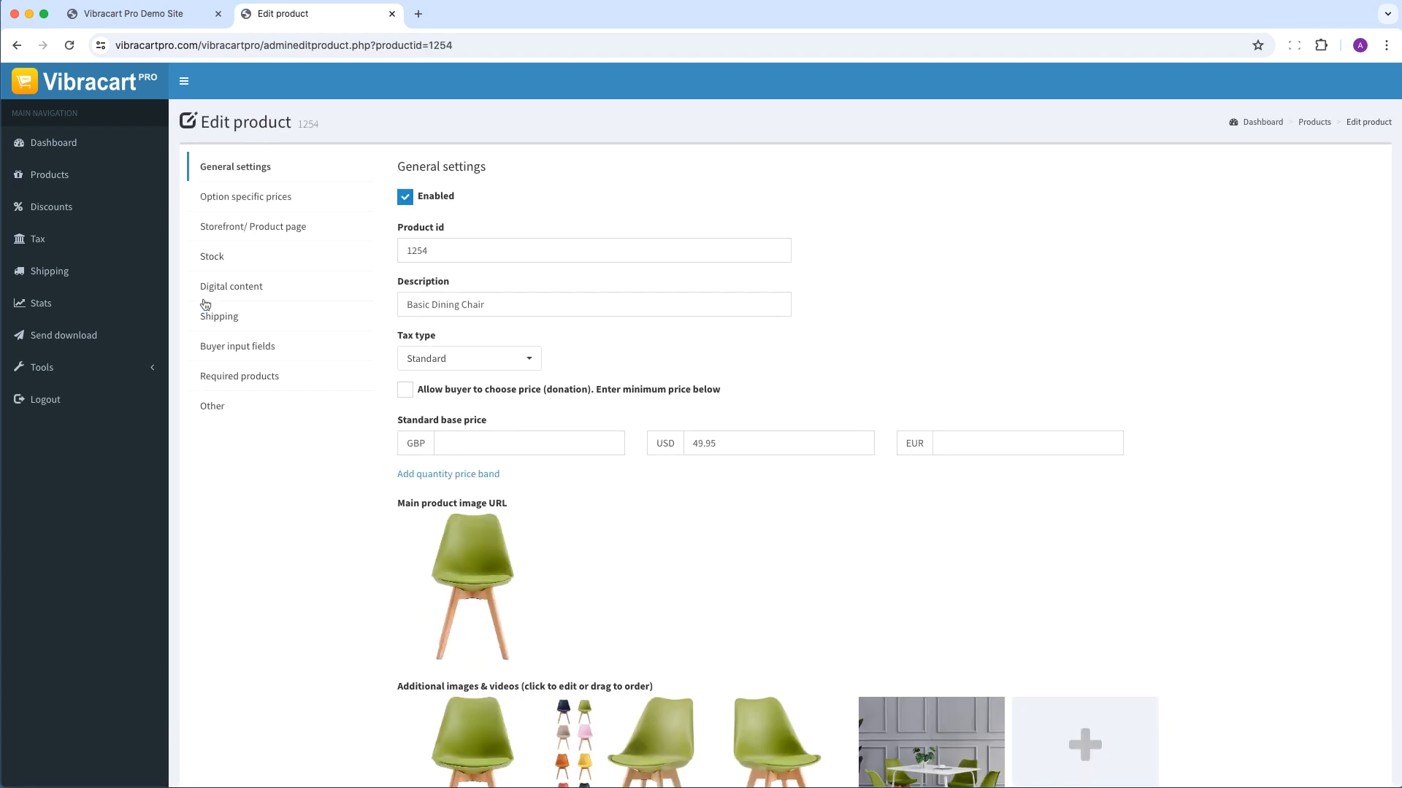
{"action": "scroll", "coordinate": [679, 532], "scroll_direction": "down", "scroll_amount": 2}
{"action": "scroll", "coordinate": [679, 532], "scroll_direction": "down", "scroll_amount": 2}
{"action": "scroll", "coordinate": [679, 532], "scroll_direction": "up", "scroll_amount": 4}
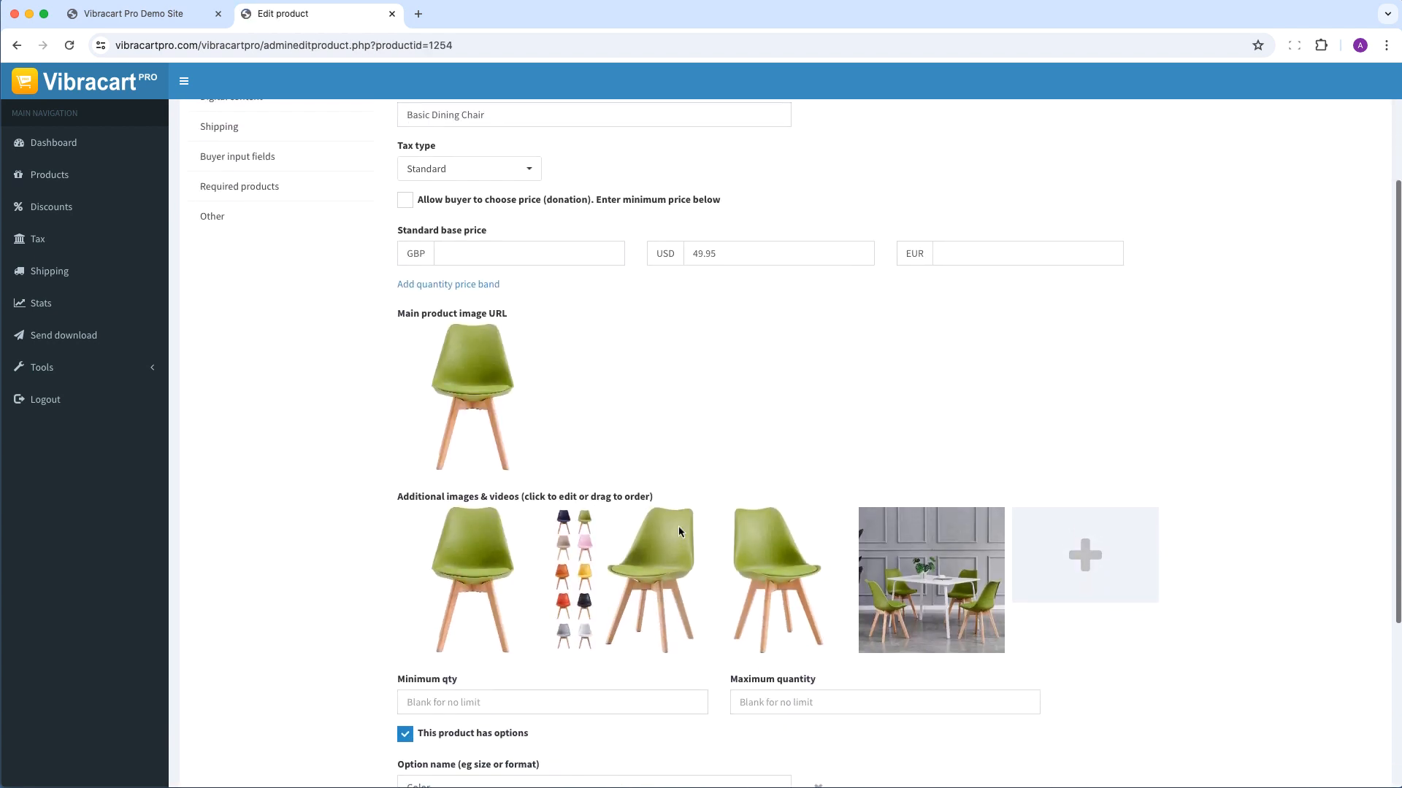
{"action": "scroll", "coordinate": [679, 531], "scroll_direction": "up", "scroll_amount": 2}
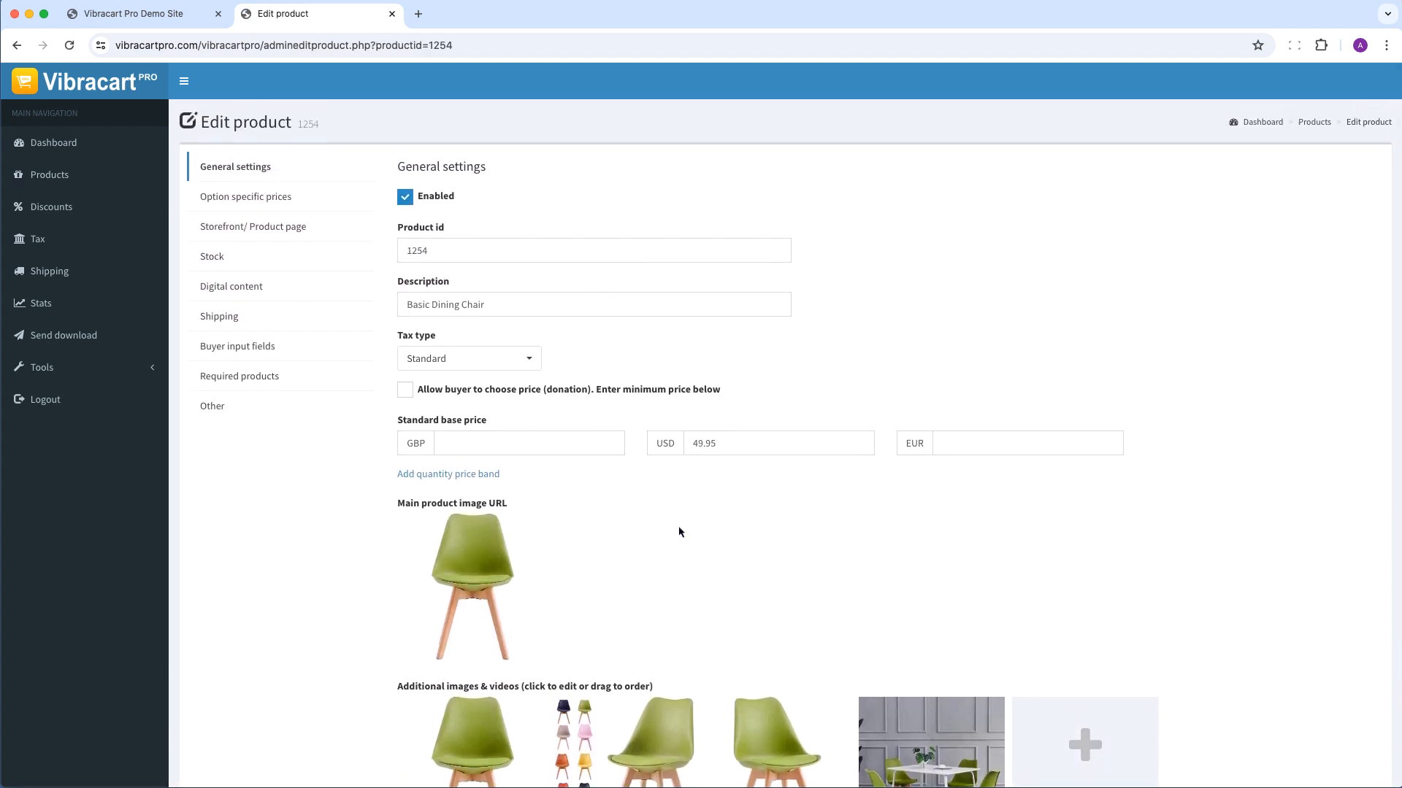
{"action": "left_click", "coordinate": [287, 227]}
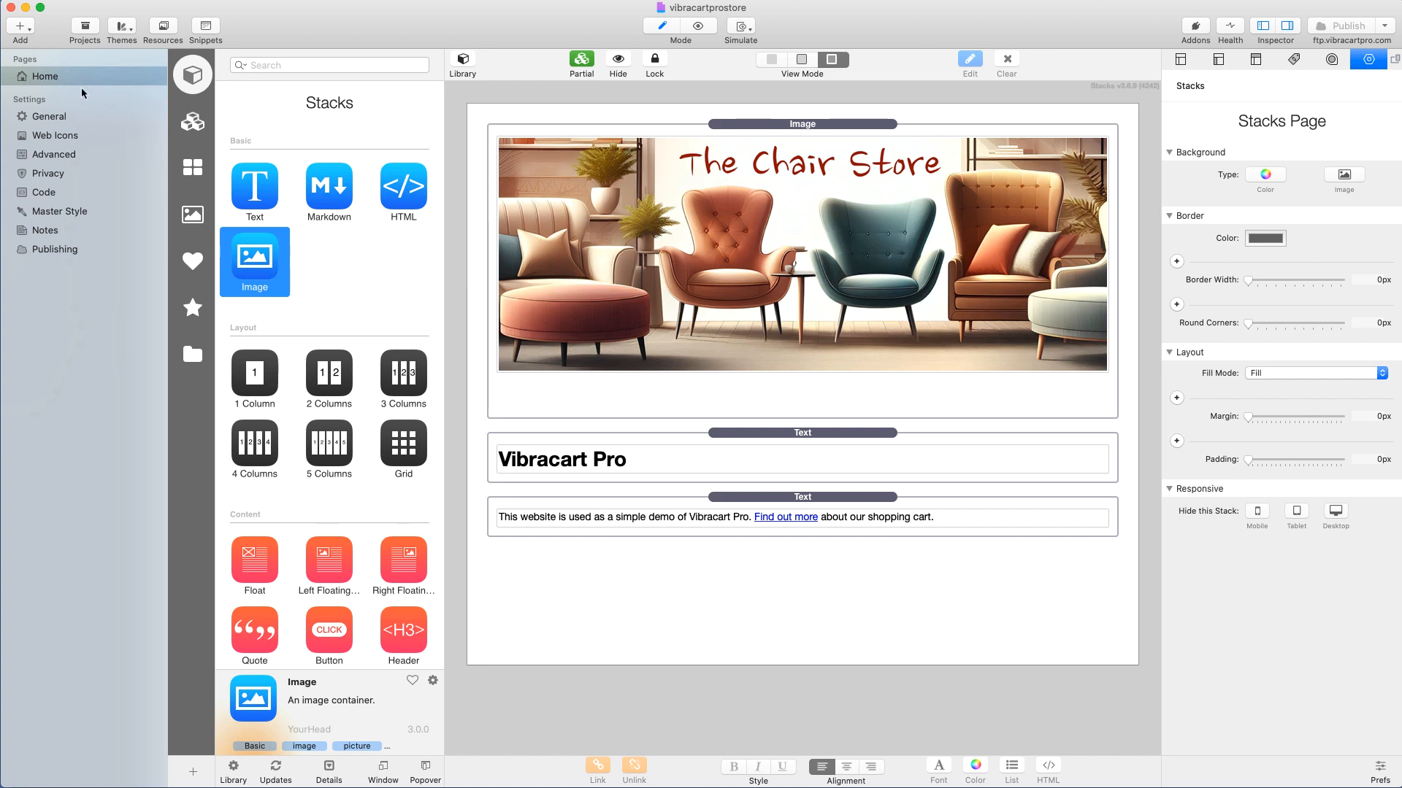
Step: In RapidWeaver, add a Stacks page with filename store.php, folder / and browser title Store
{"action": "left_click", "coordinate": [22, 28]}
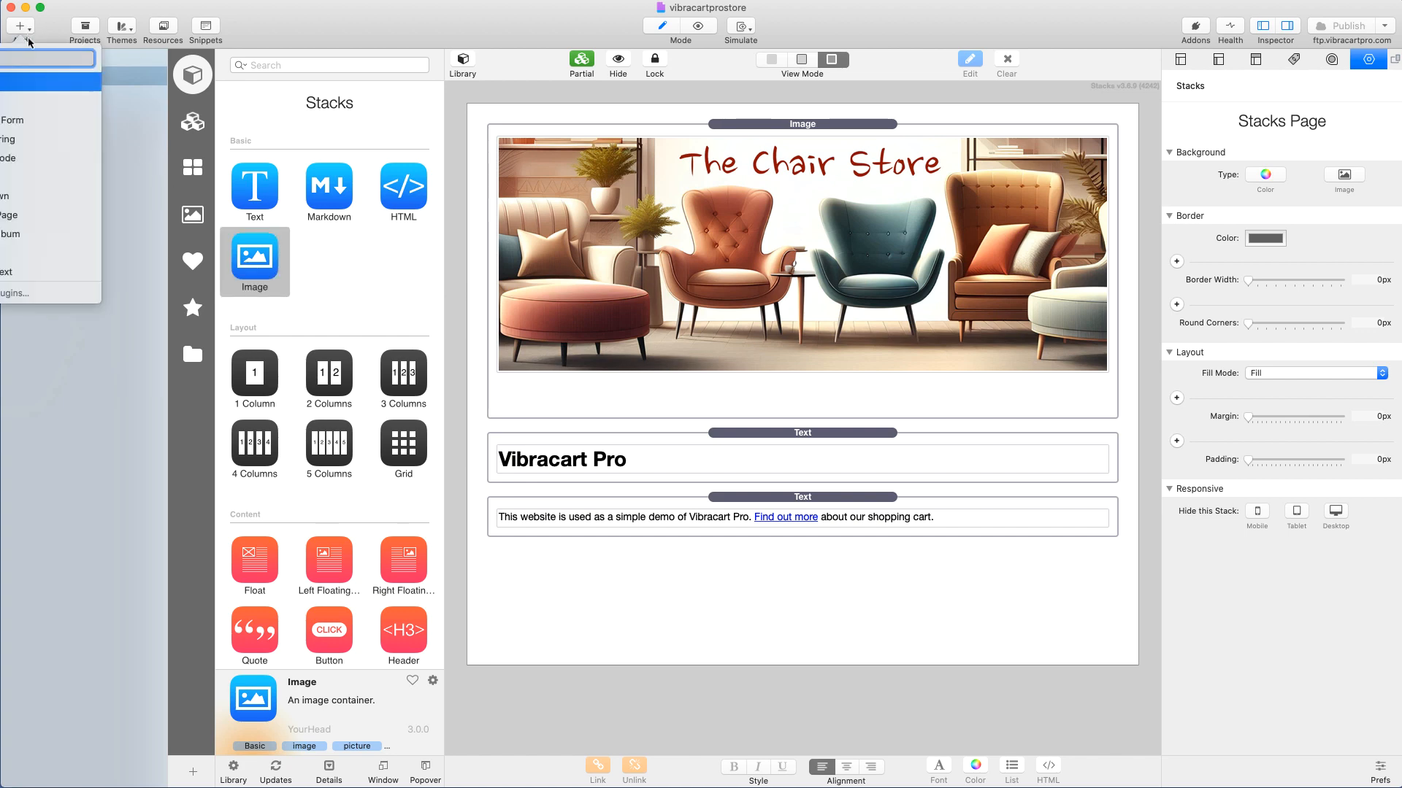
{"action": "left_click", "coordinate": [27, 82]}
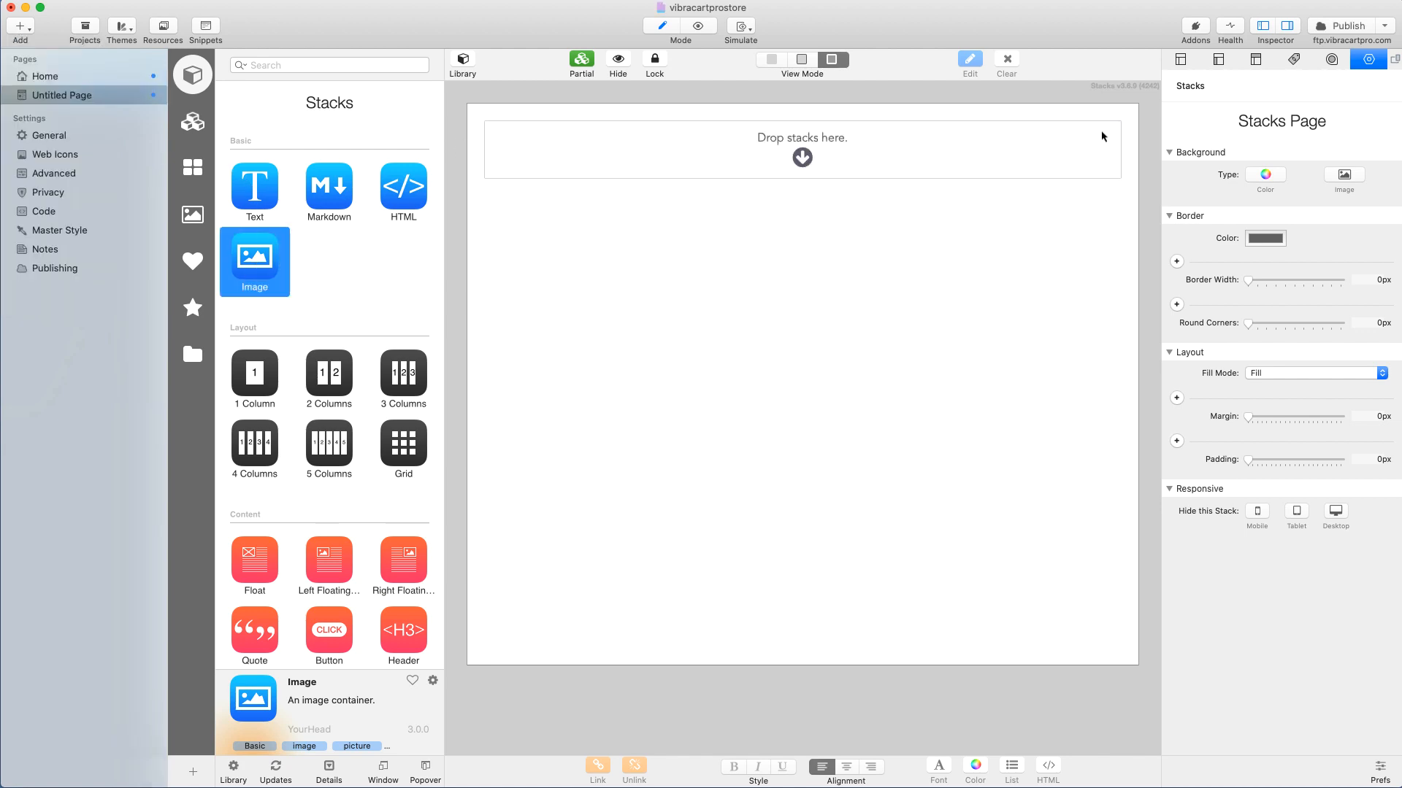
{"action": "left_click", "coordinate": [1180, 59]}
{"action": "left_click", "coordinate": [1253, 262]}
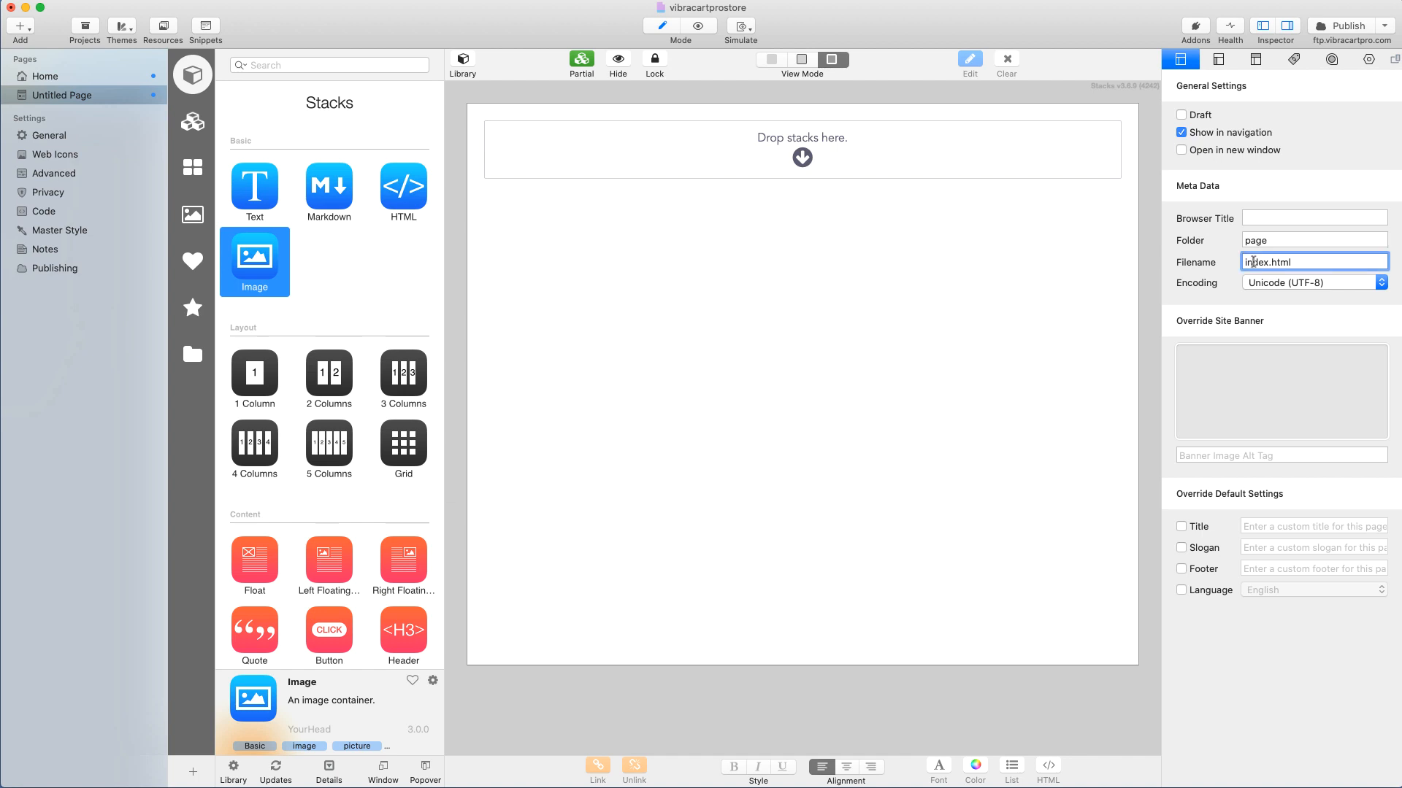
{"action": "double_click", "coordinate": [1253, 262]}
{"action": "type", "text": "store.php"}
{"action": "double_click", "coordinate": [1259, 237]}
{"action": "type", "text": "/"}
{"action": "left_click", "coordinate": [1256, 218]}
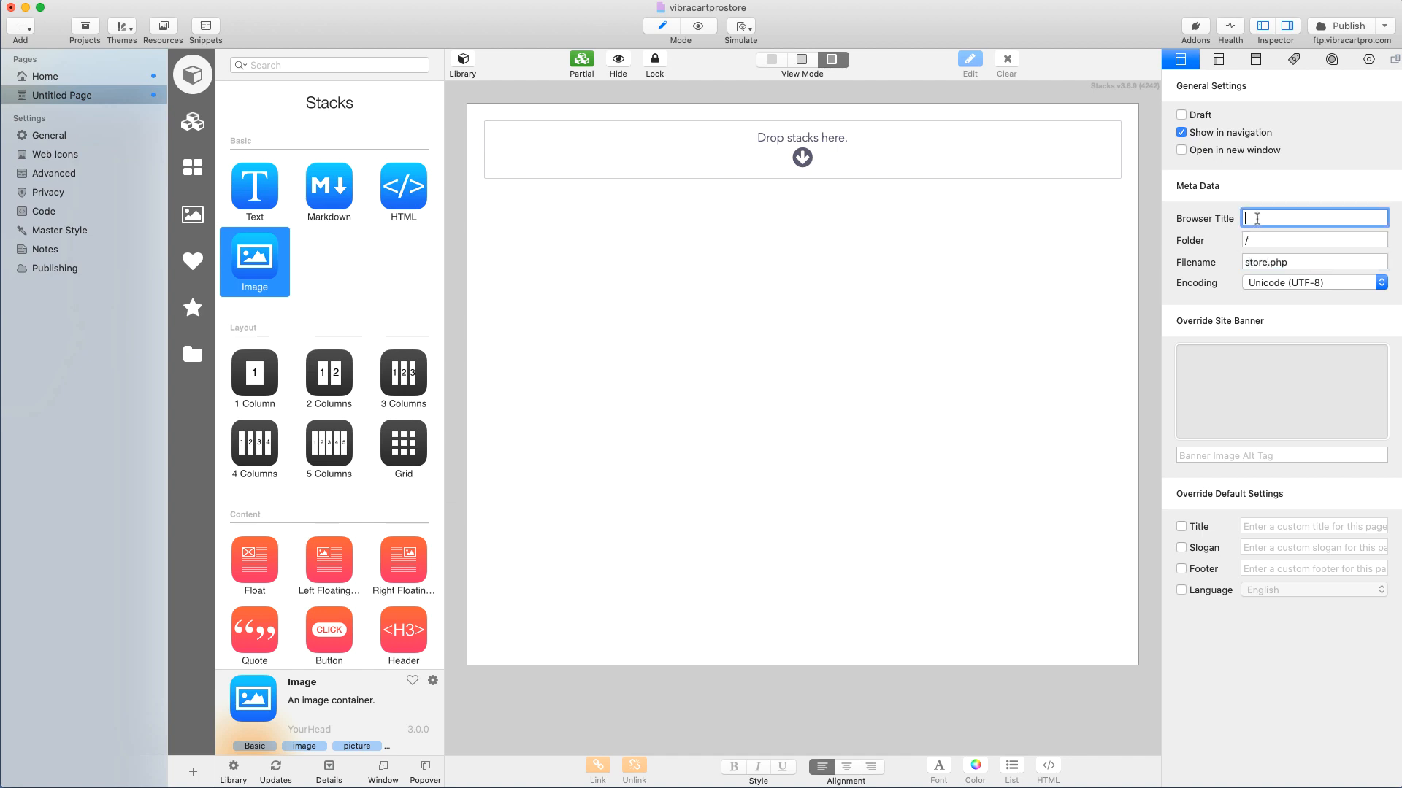
{"action": "type", "text": "Store"}
Step: Rename the untitled page in the page list as Store
{"action": "double_click", "coordinate": [78, 95]}
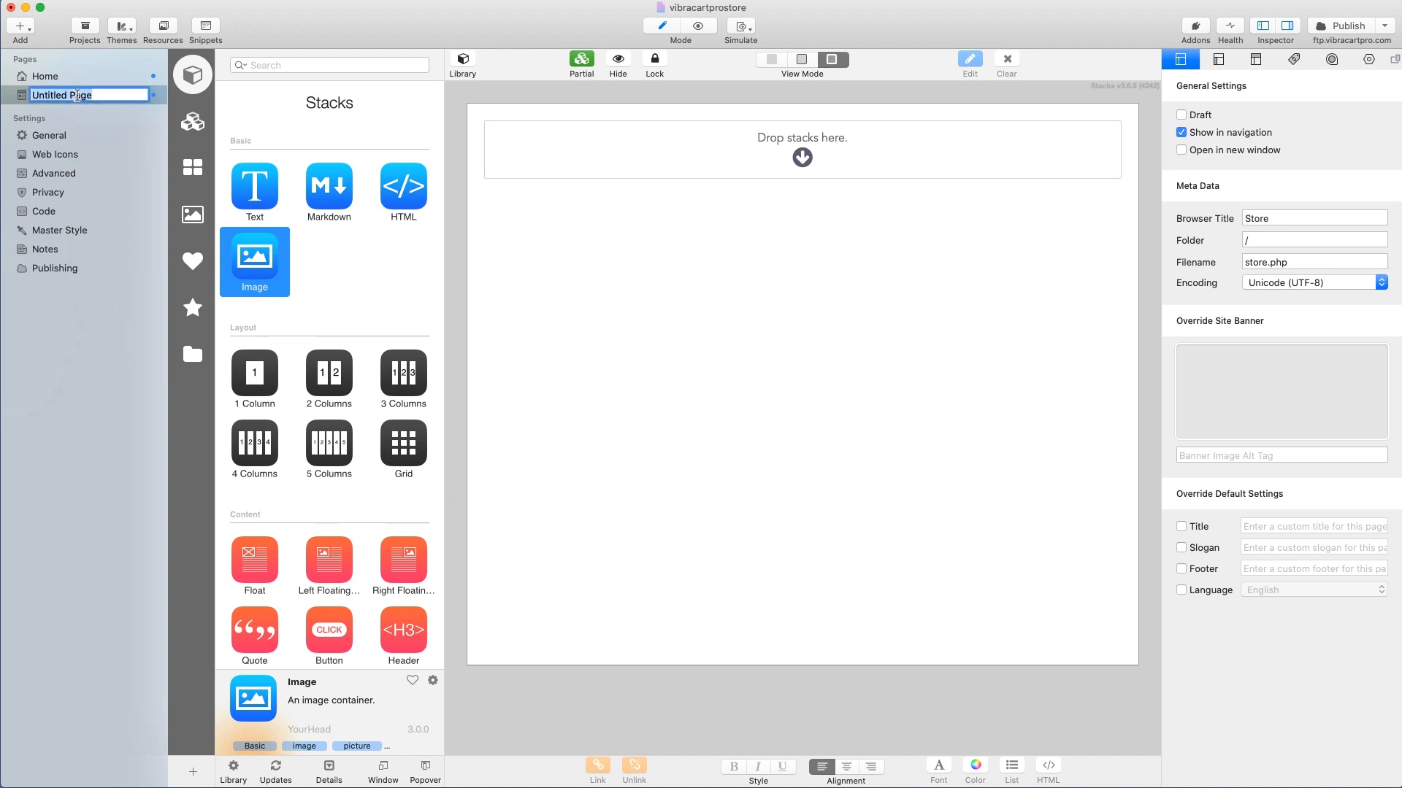
{"action": "type", "text": "Store"}
{"action": "left_click", "coordinate": [587, 256]}
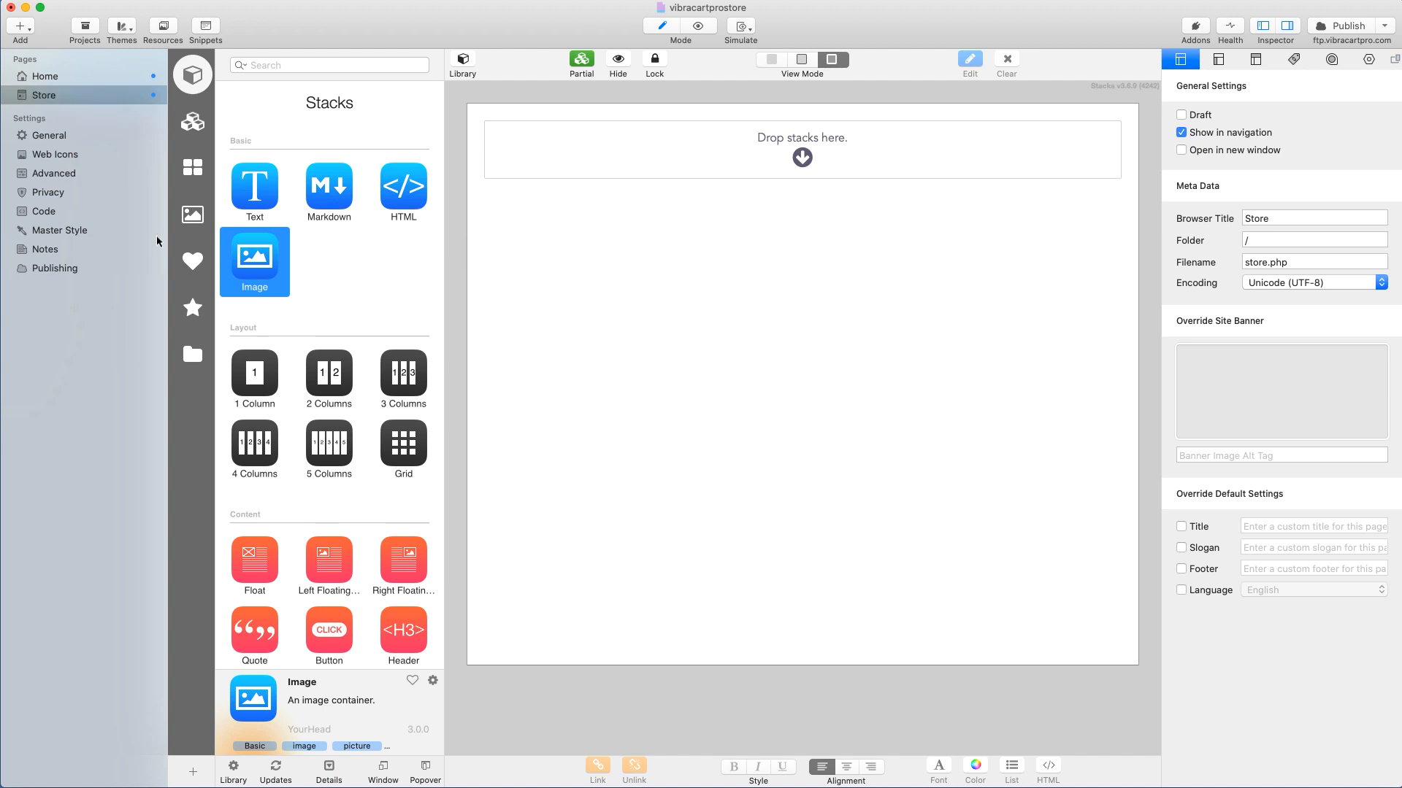
Step: Add an Image stack containing The Chair Store banner to the page and set its bottom margin to 50 px
{"action": "left_click_drag", "start_coordinate": [256, 260], "coordinate": [803, 151]}
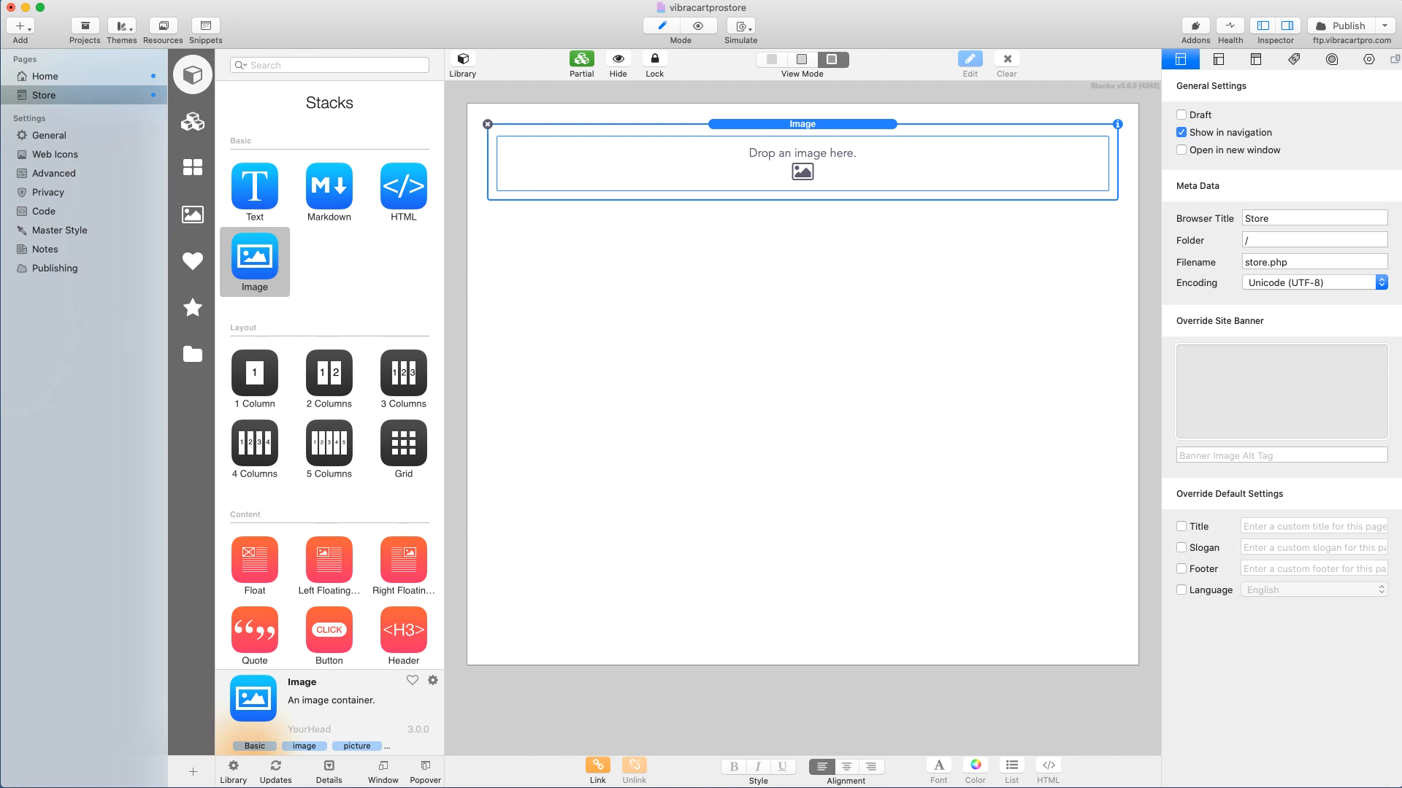
{"action": "left_click_drag", "start_coordinate": [657, 154], "coordinate": [734, 166]}
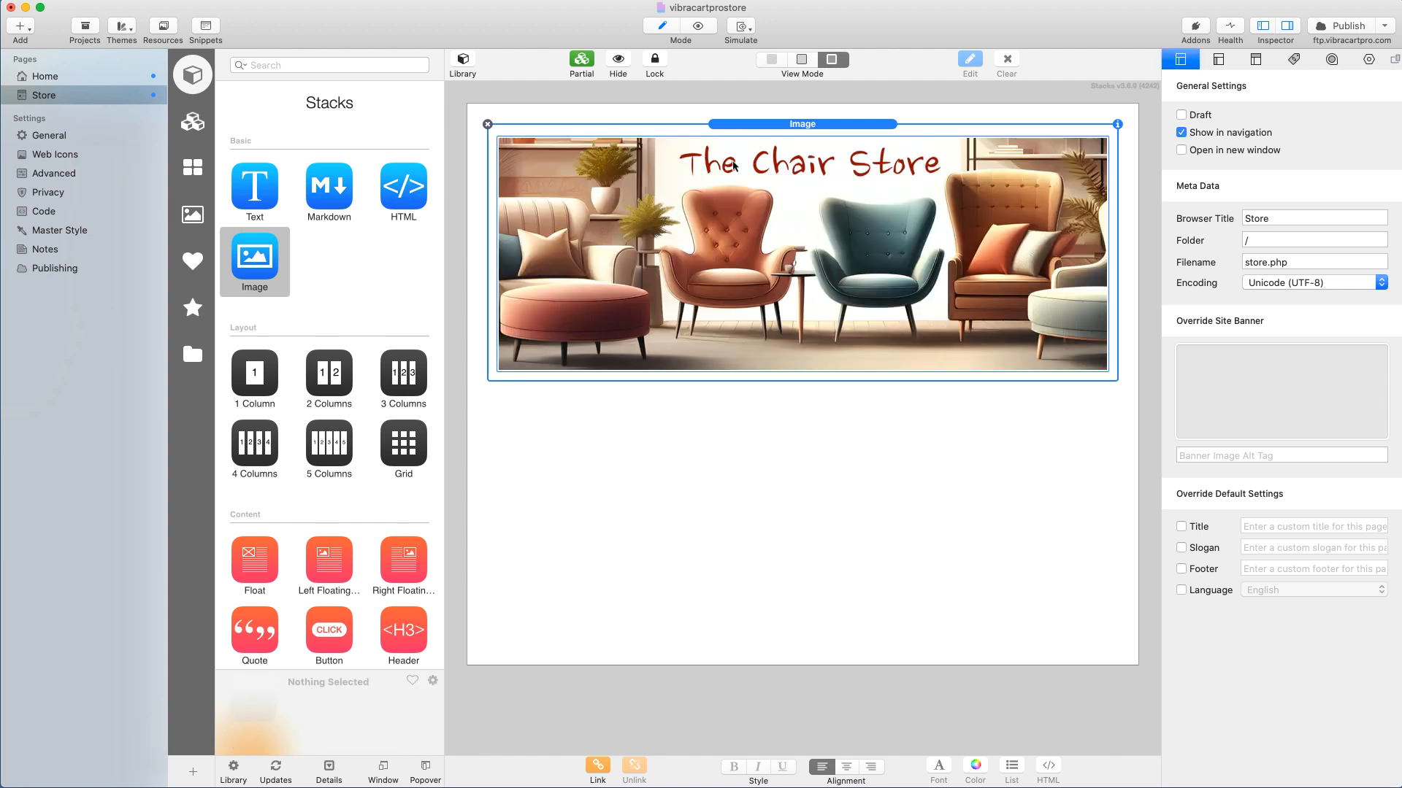
{"action": "left_click", "coordinate": [862, 124]}
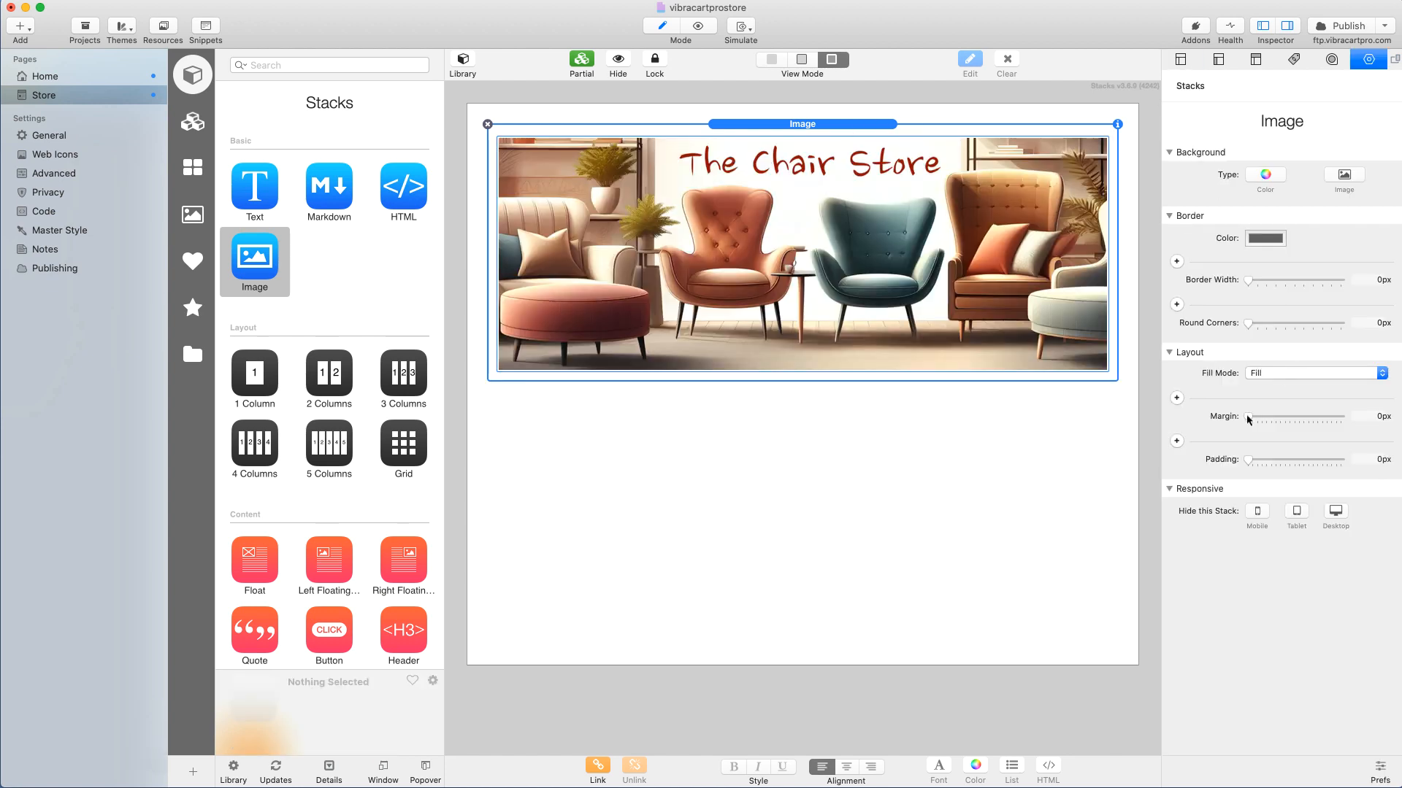
{"action": "left_click", "coordinate": [1176, 397]}
{"action": "double_click", "coordinate": [1293, 419]}
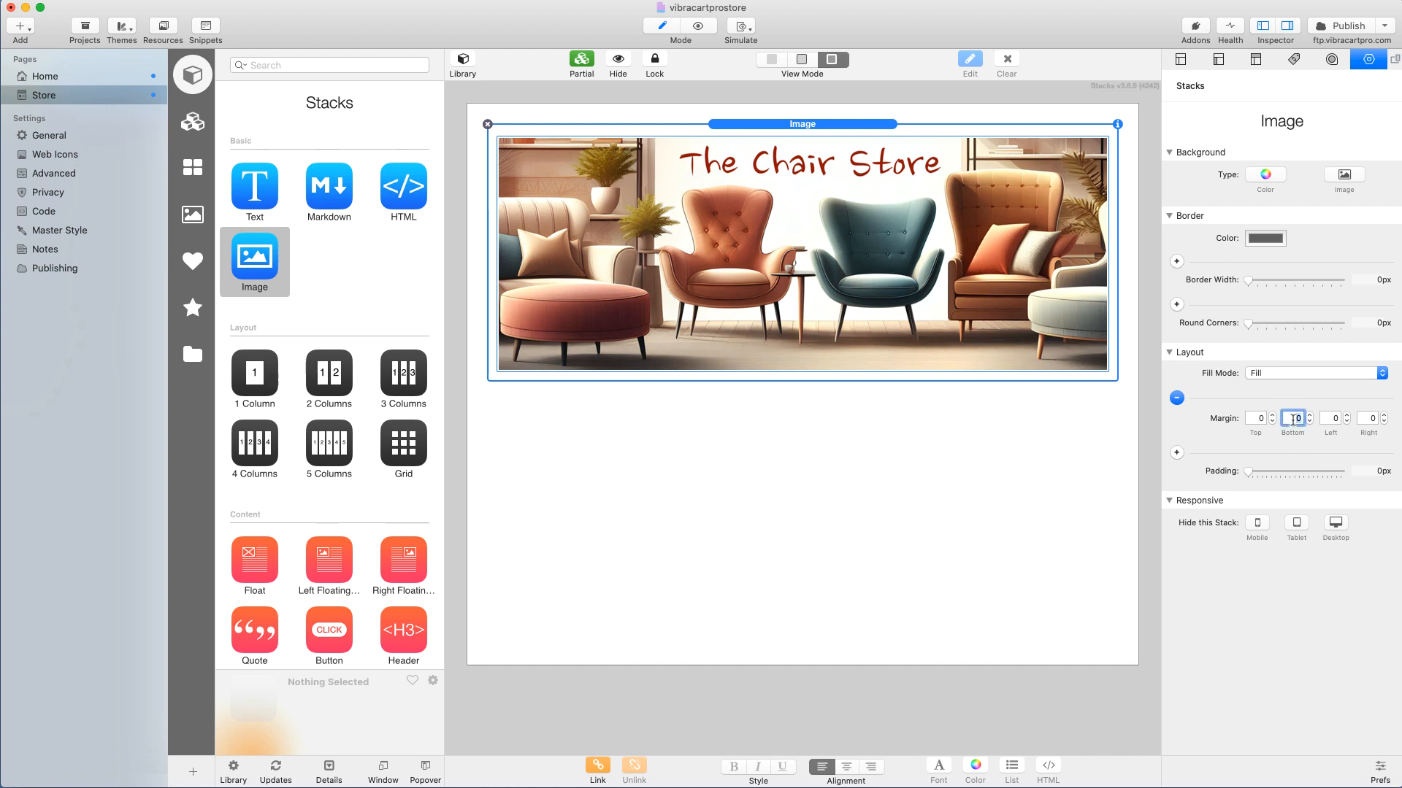
{"action": "type", "text": "50"}
{"action": "key", "text": "Tab"}
{"action": "left_click", "coordinate": [882, 525]}
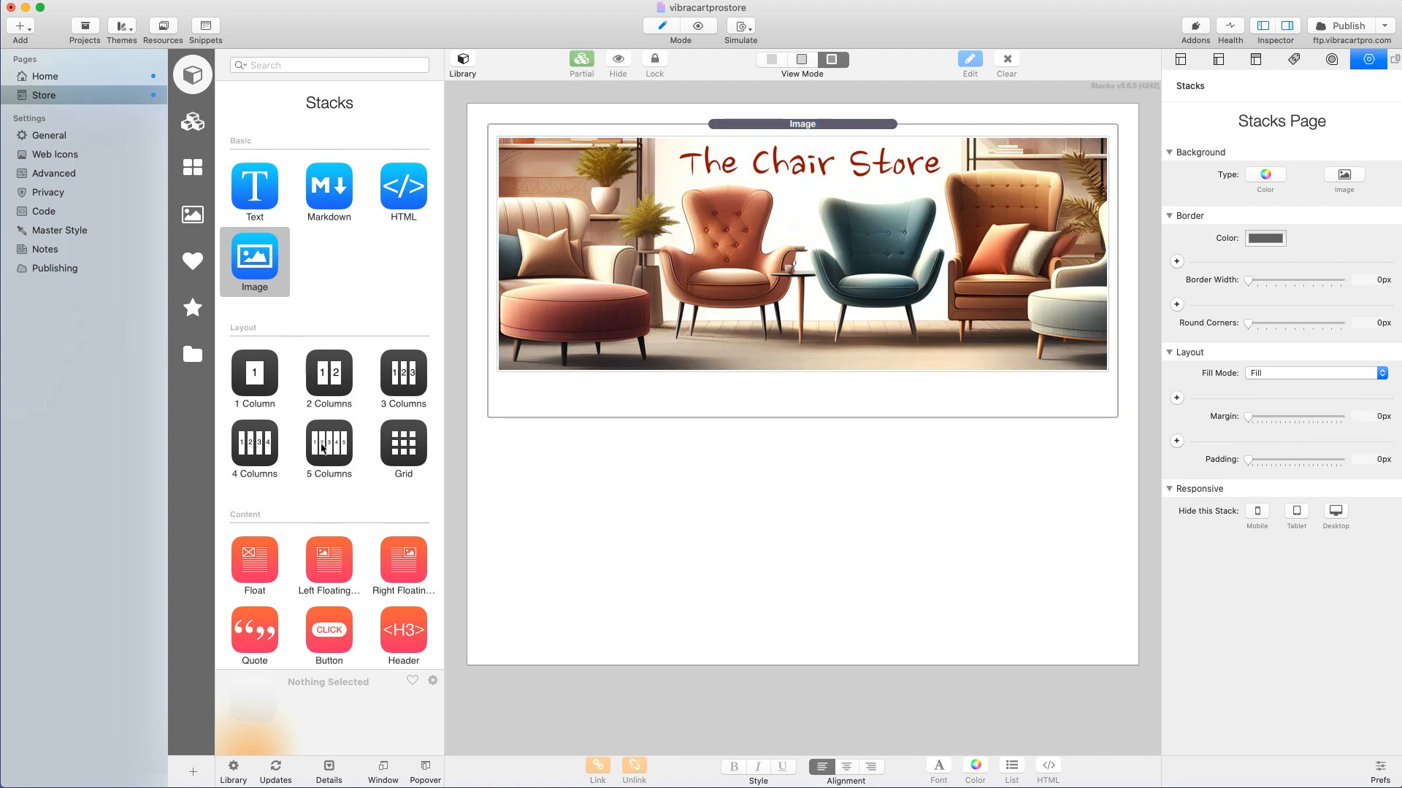
Step: Add a VCP Cart stack below the banner and set its store processor to Both PayPal & Stripe
{"action": "scroll", "coordinate": [322, 449], "scroll_direction": "down", "scroll_amount": 20}
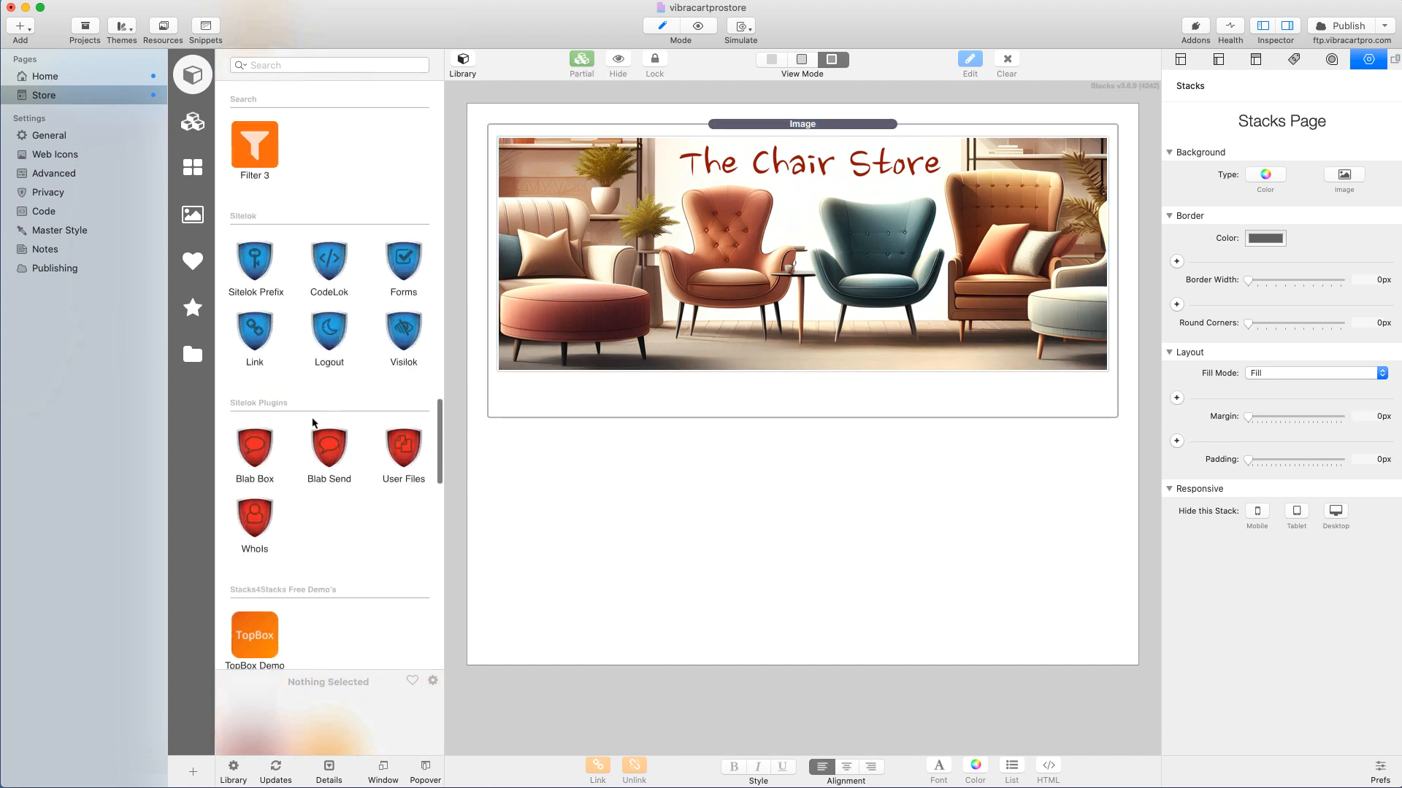
{"action": "scroll", "coordinate": [313, 422], "scroll_direction": "down", "scroll_amount": 20}
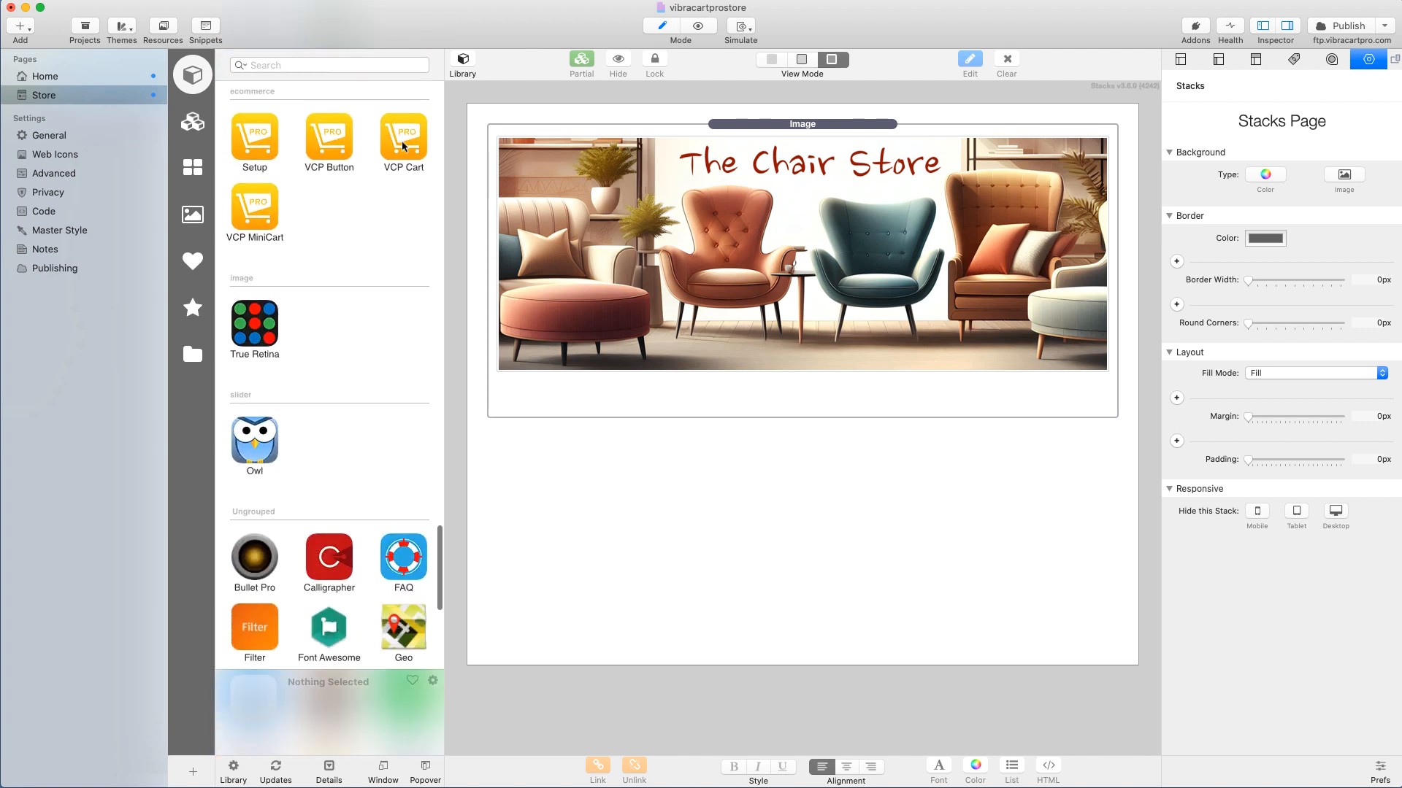
{"action": "left_click_drag", "start_coordinate": [403, 146], "coordinate": [766, 447]}
{"action": "left_click", "coordinate": [1295, 175]}
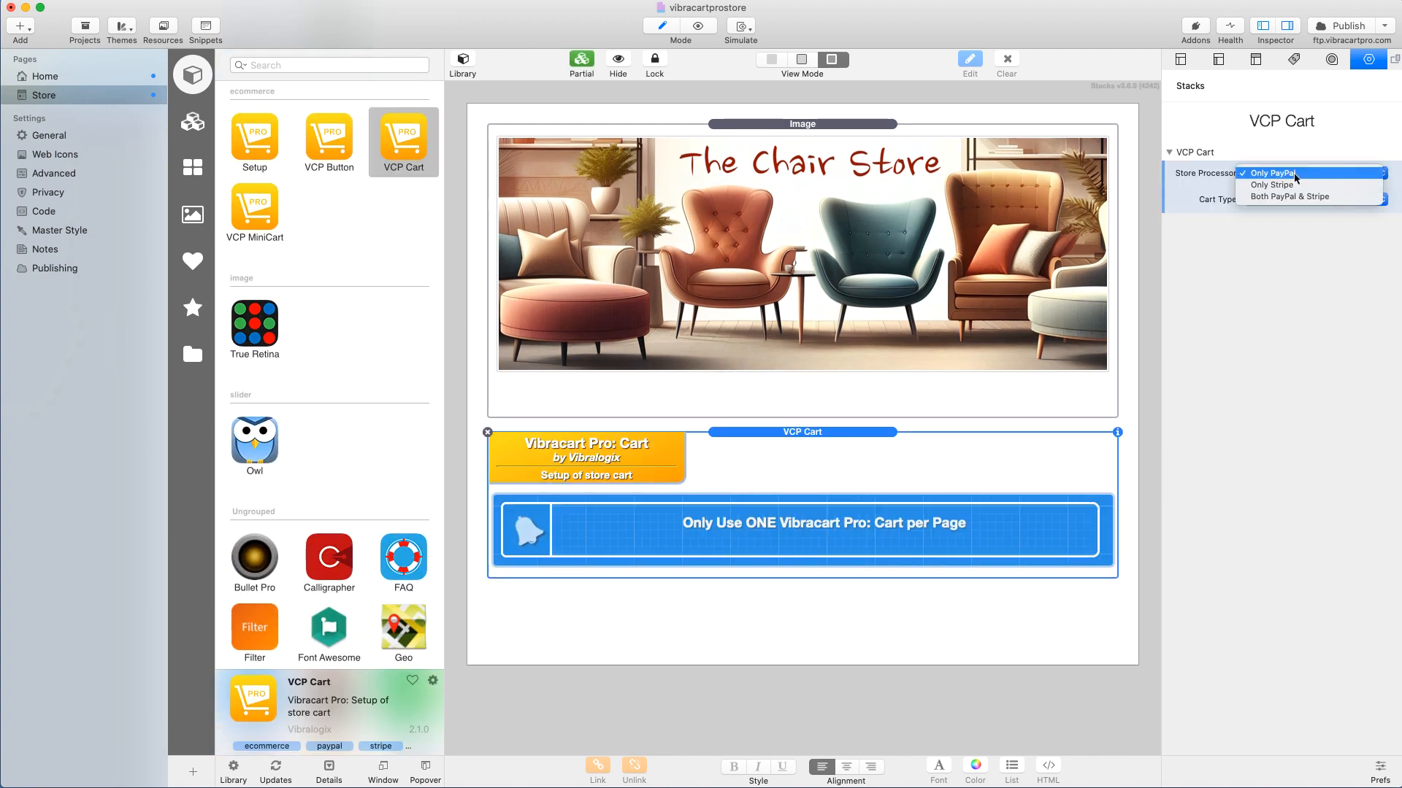
{"action": "left_click", "coordinate": [1288, 196]}
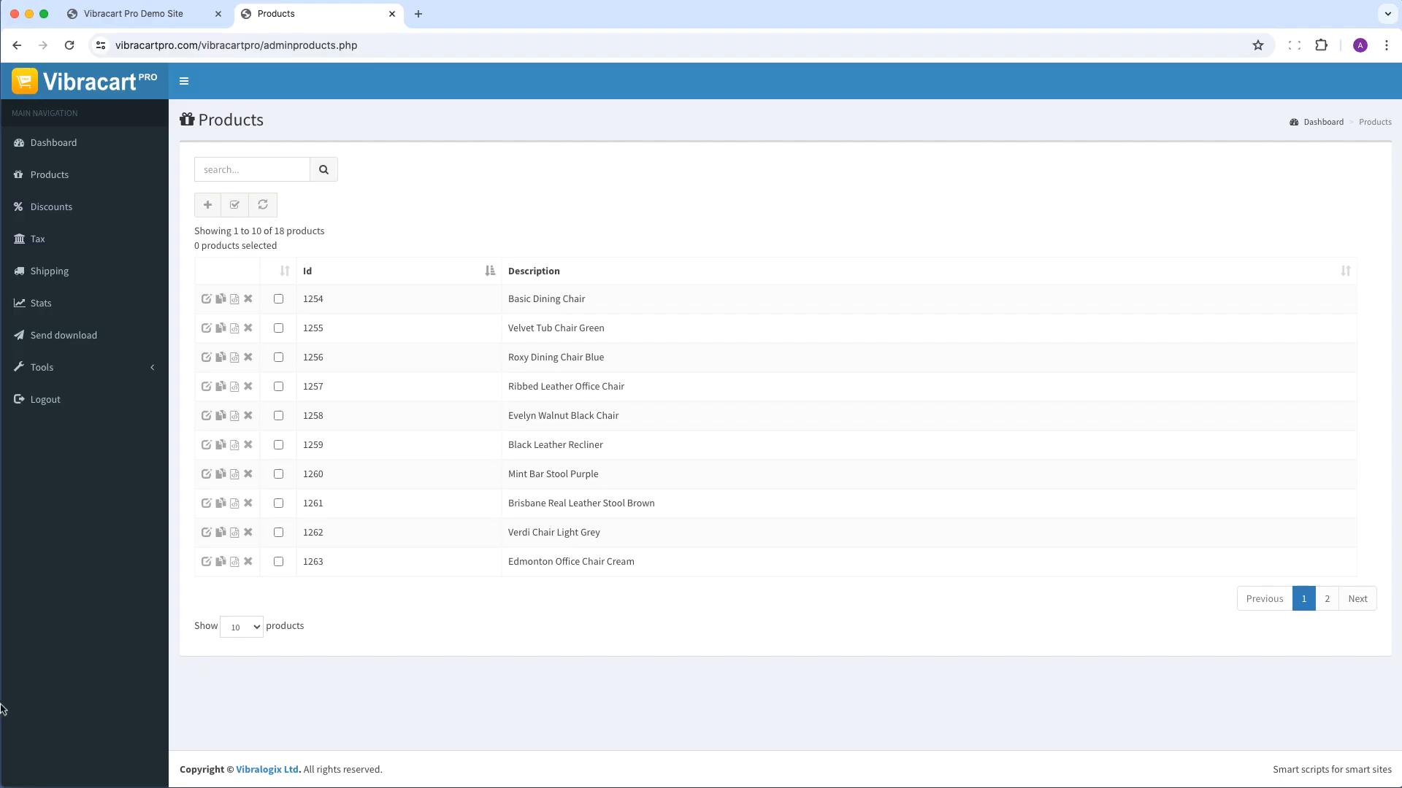
Step: Switch to the Vibracart Pro admin in the browser and open the Popup cart style's Storefront settings
{"action": "left_click", "coordinate": [53, 365]}
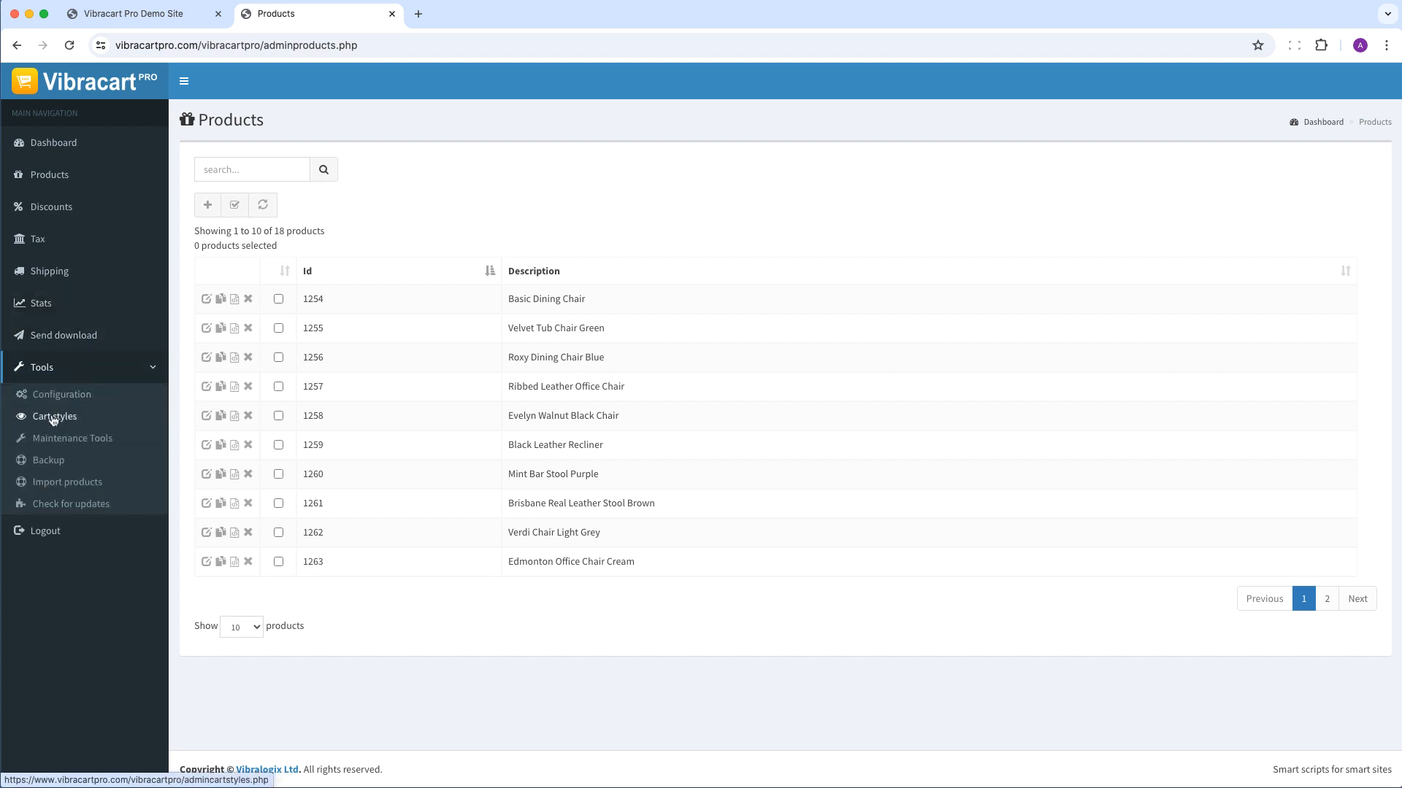
{"action": "left_click", "coordinate": [53, 417]}
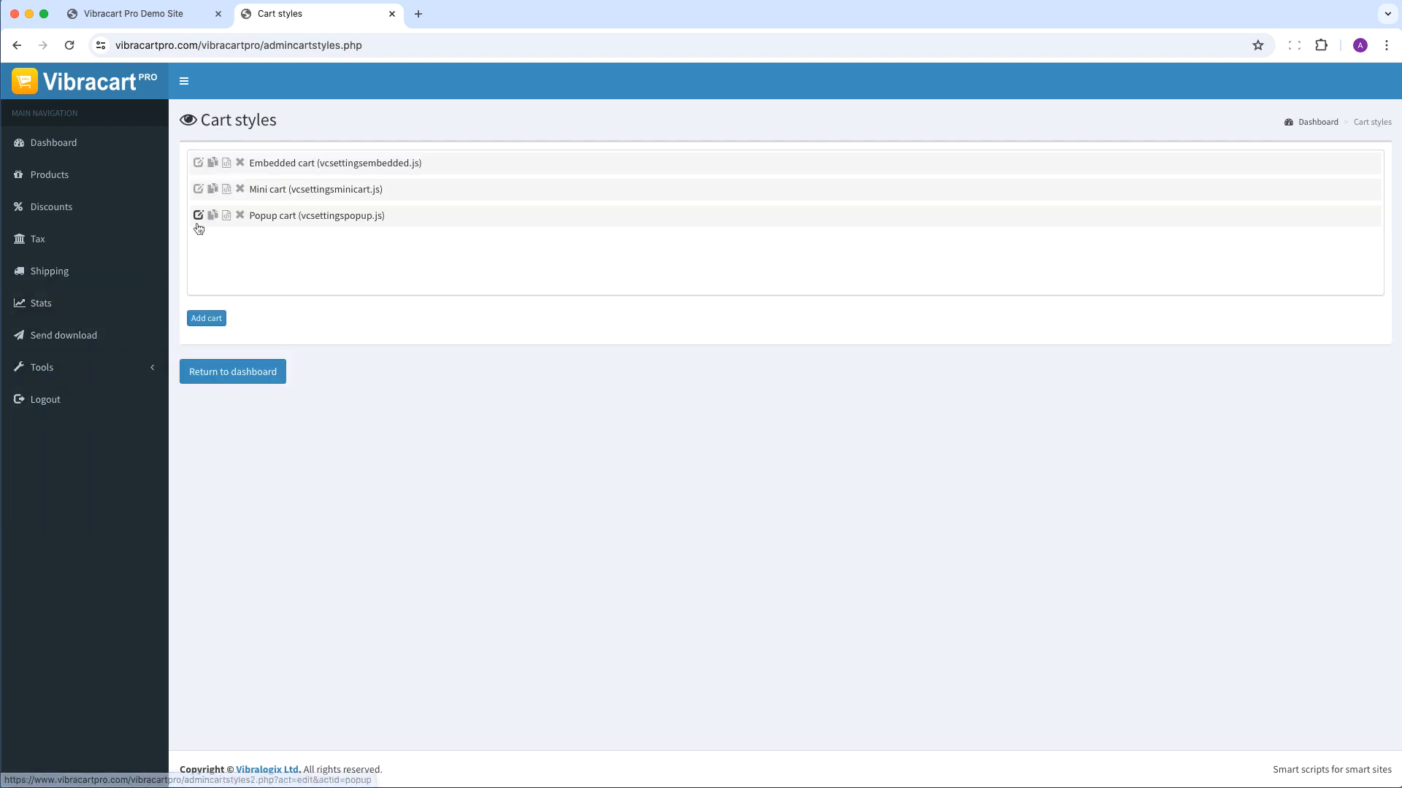
{"action": "left_click", "coordinate": [198, 216]}
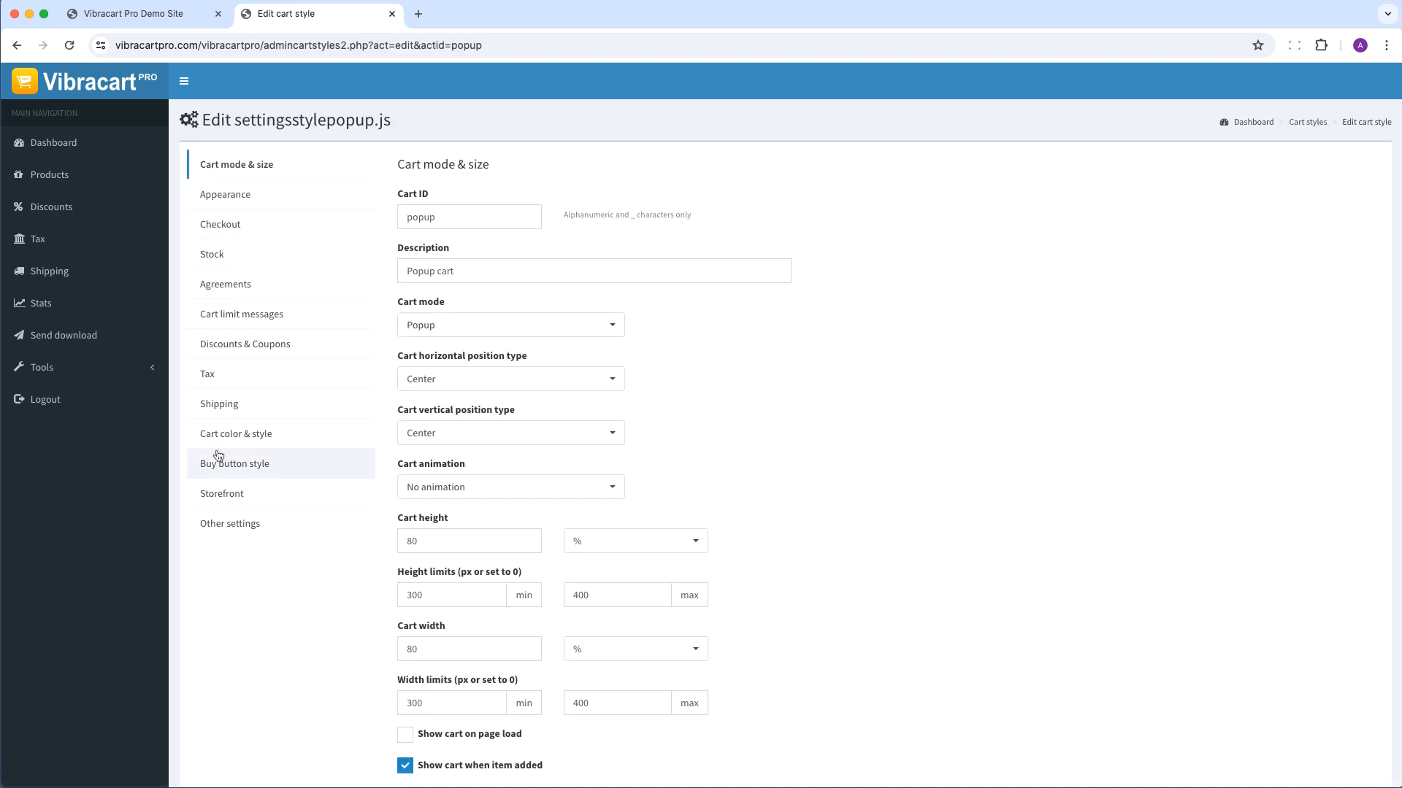
{"action": "left_click", "coordinate": [217, 495]}
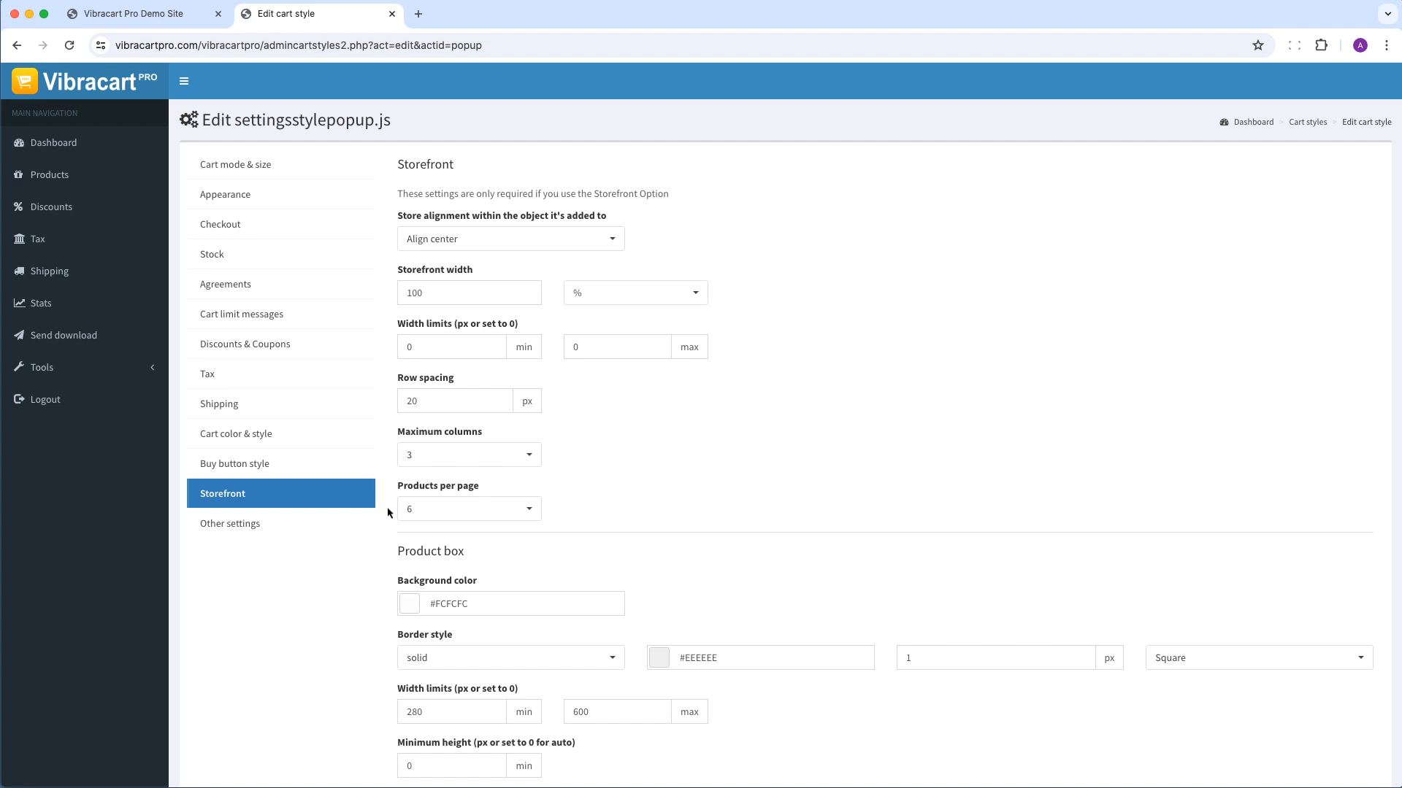
Step: Set the storefront's product image display to Show additional images & video's only and save the Popup cart style
{"action": "scroll", "coordinate": [387, 512], "scroll_direction": "down", "scroll_amount": 1}
{"action": "scroll", "coordinate": [388, 510], "scroll_direction": "down", "scroll_amount": 6}
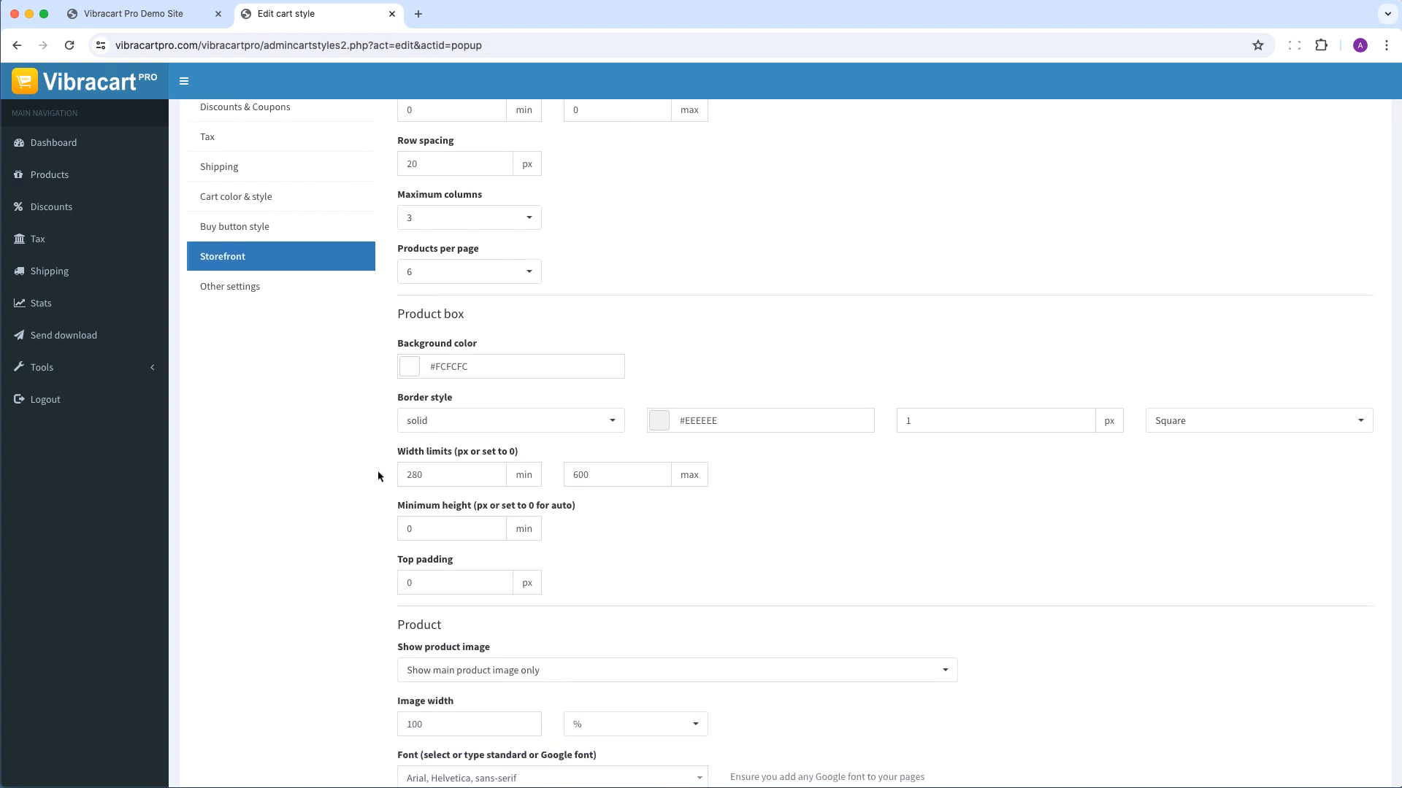
{"action": "scroll", "coordinate": [378, 476], "scroll_direction": "down", "scroll_amount": 4}
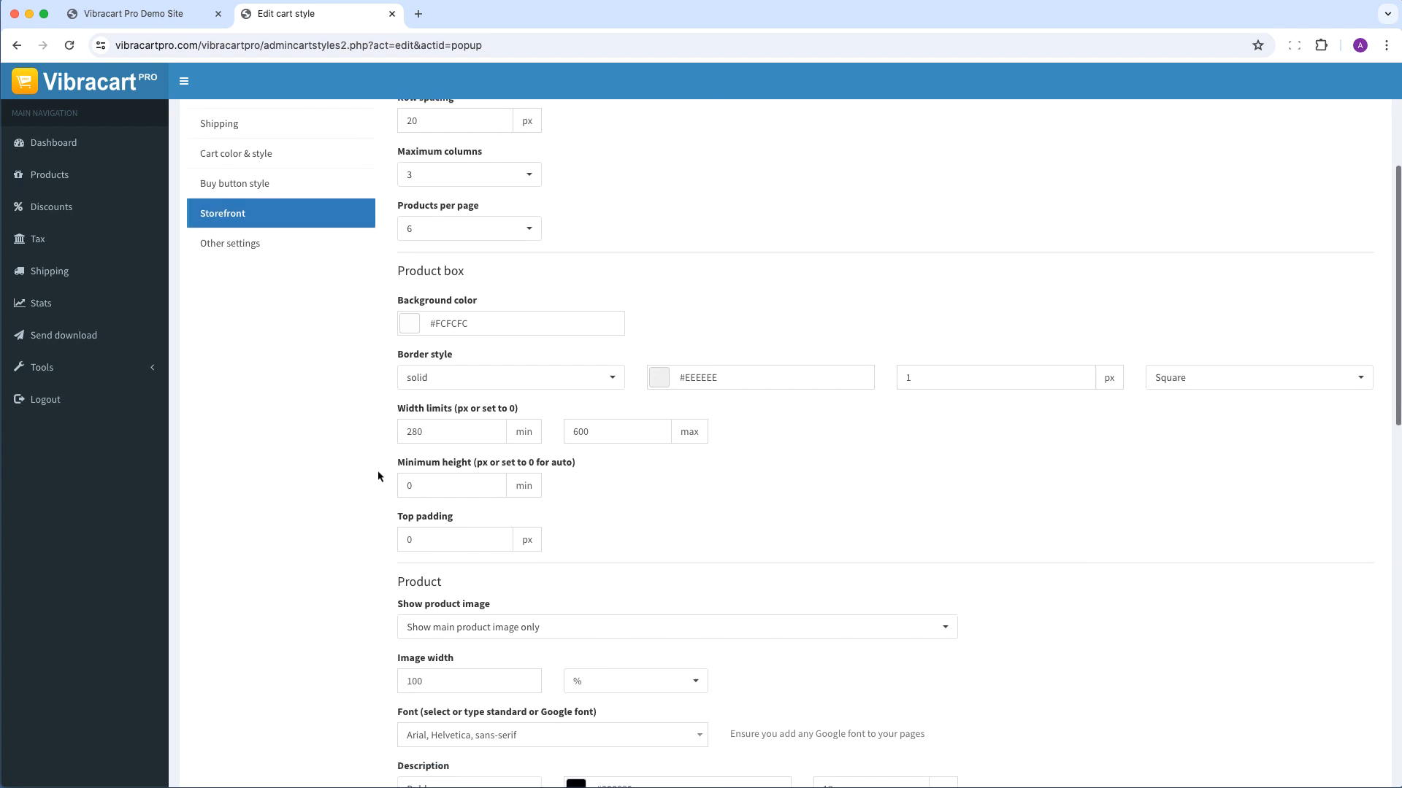
{"action": "scroll", "coordinate": [379, 475], "scroll_direction": "down", "scroll_amount": 2}
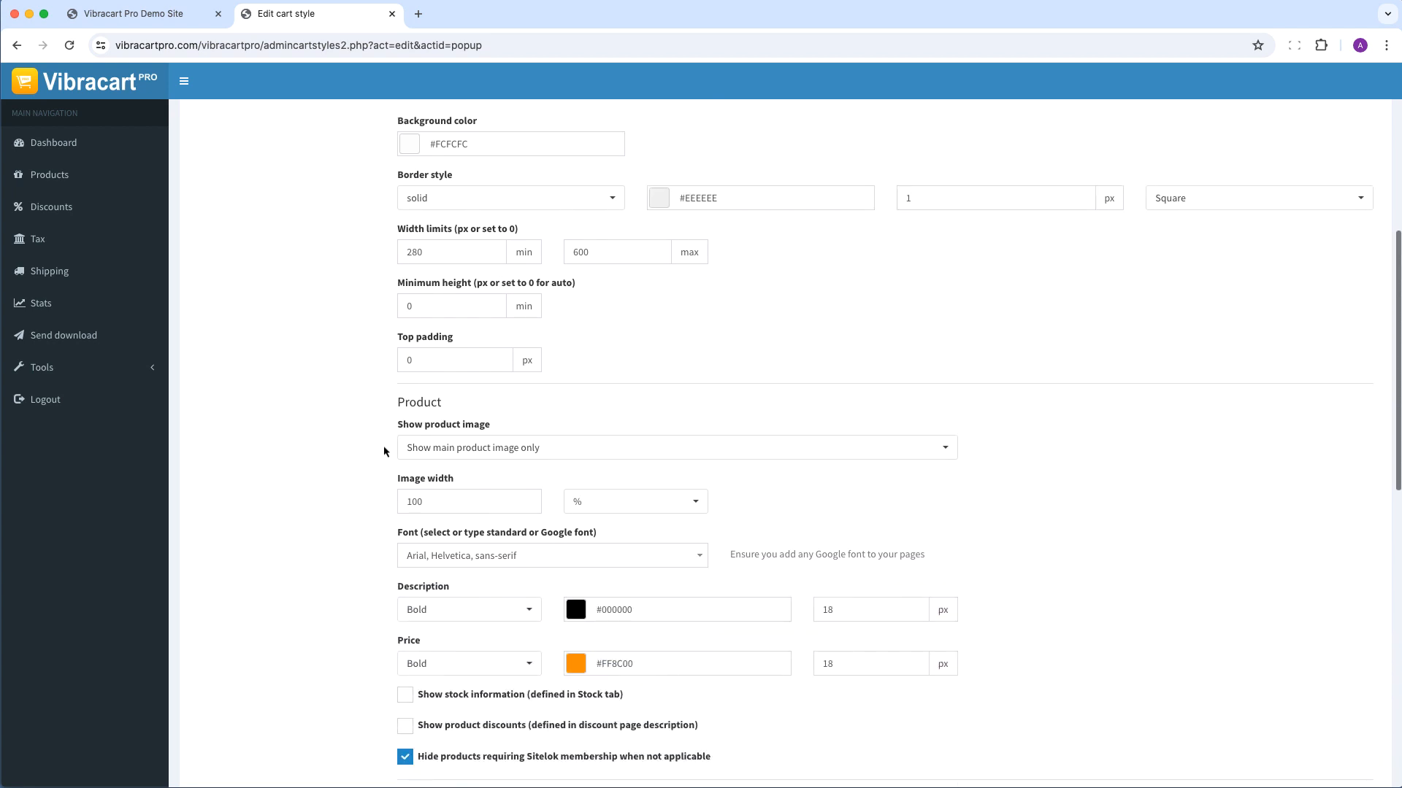
{"action": "left_click", "coordinate": [460, 449]}
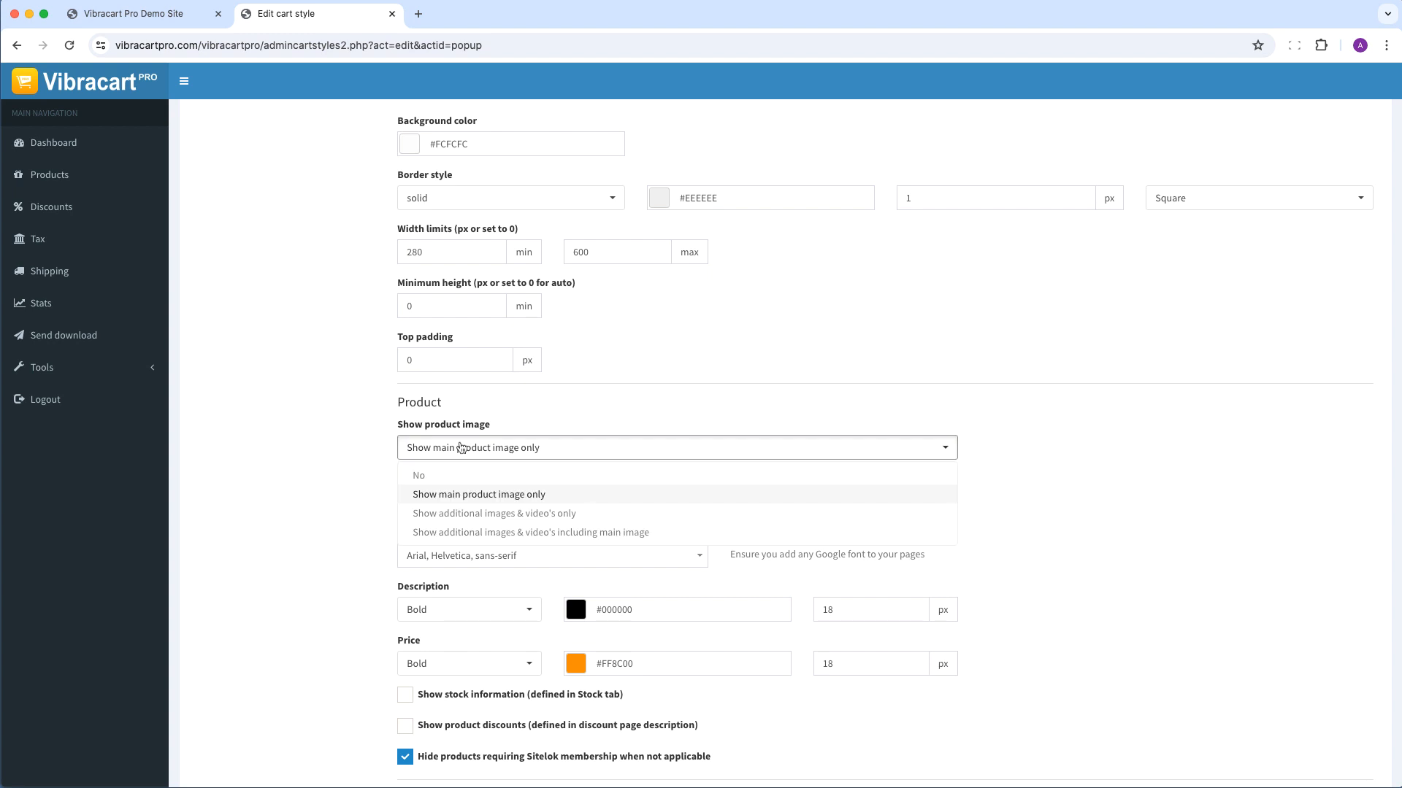
{"action": "left_click", "coordinate": [449, 514]}
{"action": "scroll", "coordinate": [341, 546], "scroll_direction": "down", "scroll_amount": 5}
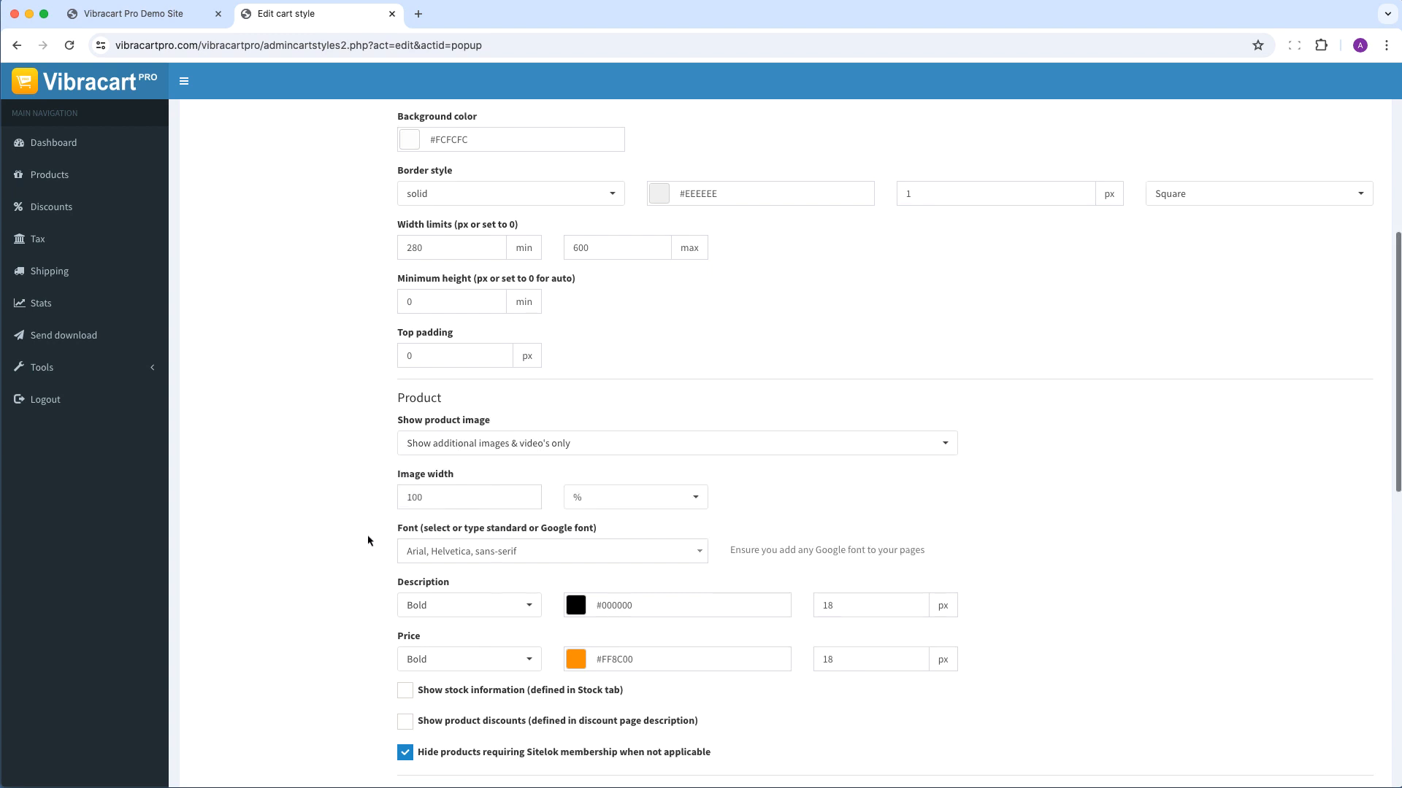
{"action": "scroll", "coordinate": [366, 540], "scroll_direction": "down", "scroll_amount": 3}
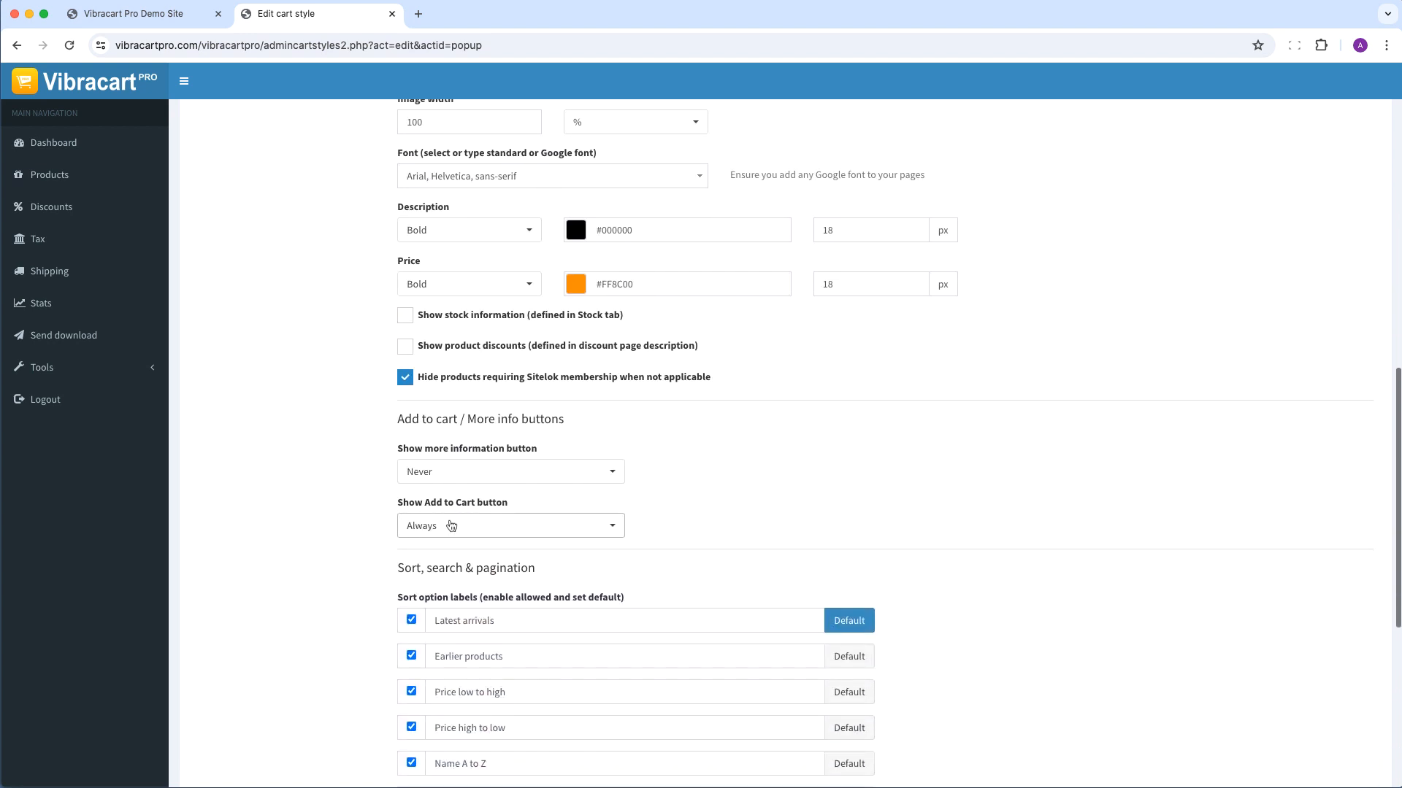
{"action": "scroll", "coordinate": [684, 493], "scroll_direction": "down", "scroll_amount": 5}
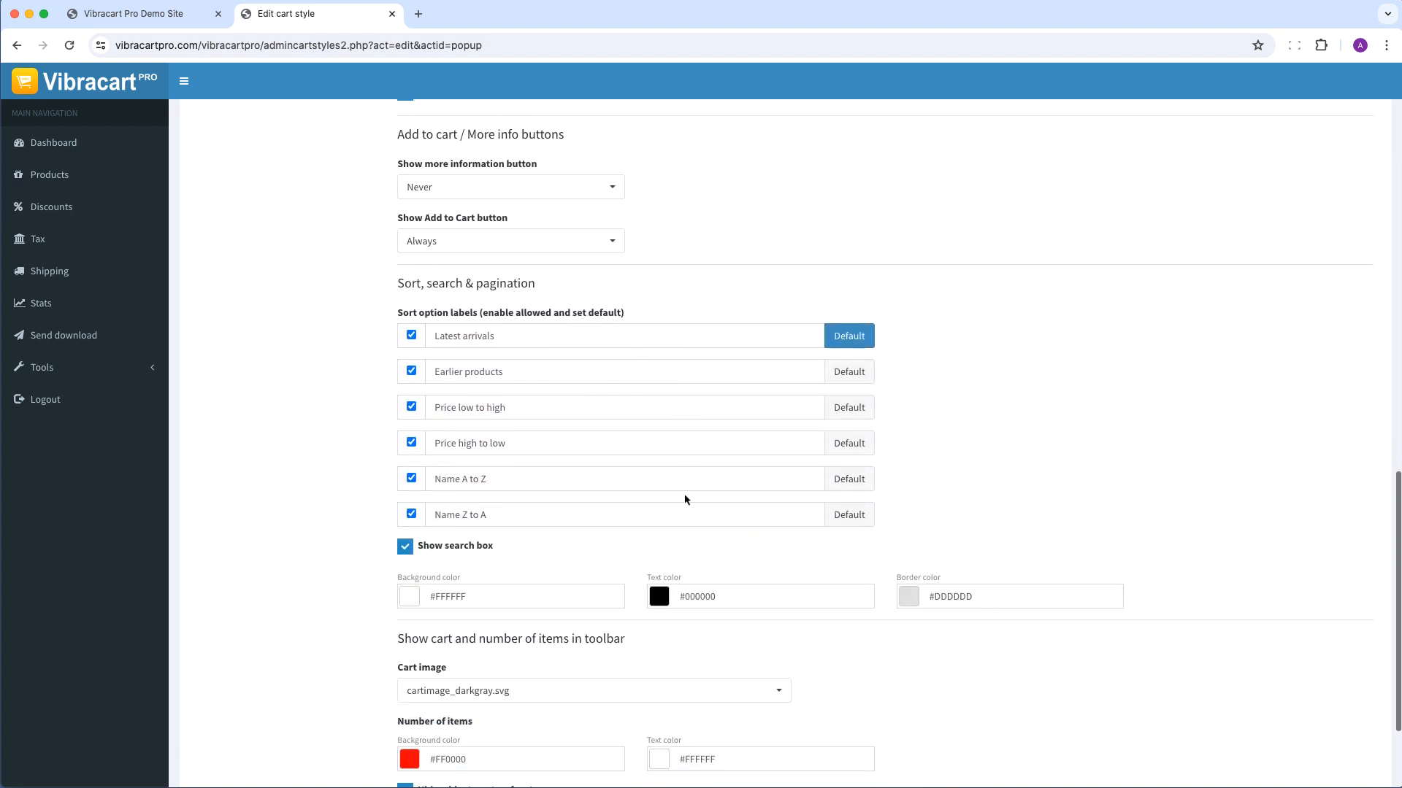
{"action": "left_click", "coordinate": [436, 699]}
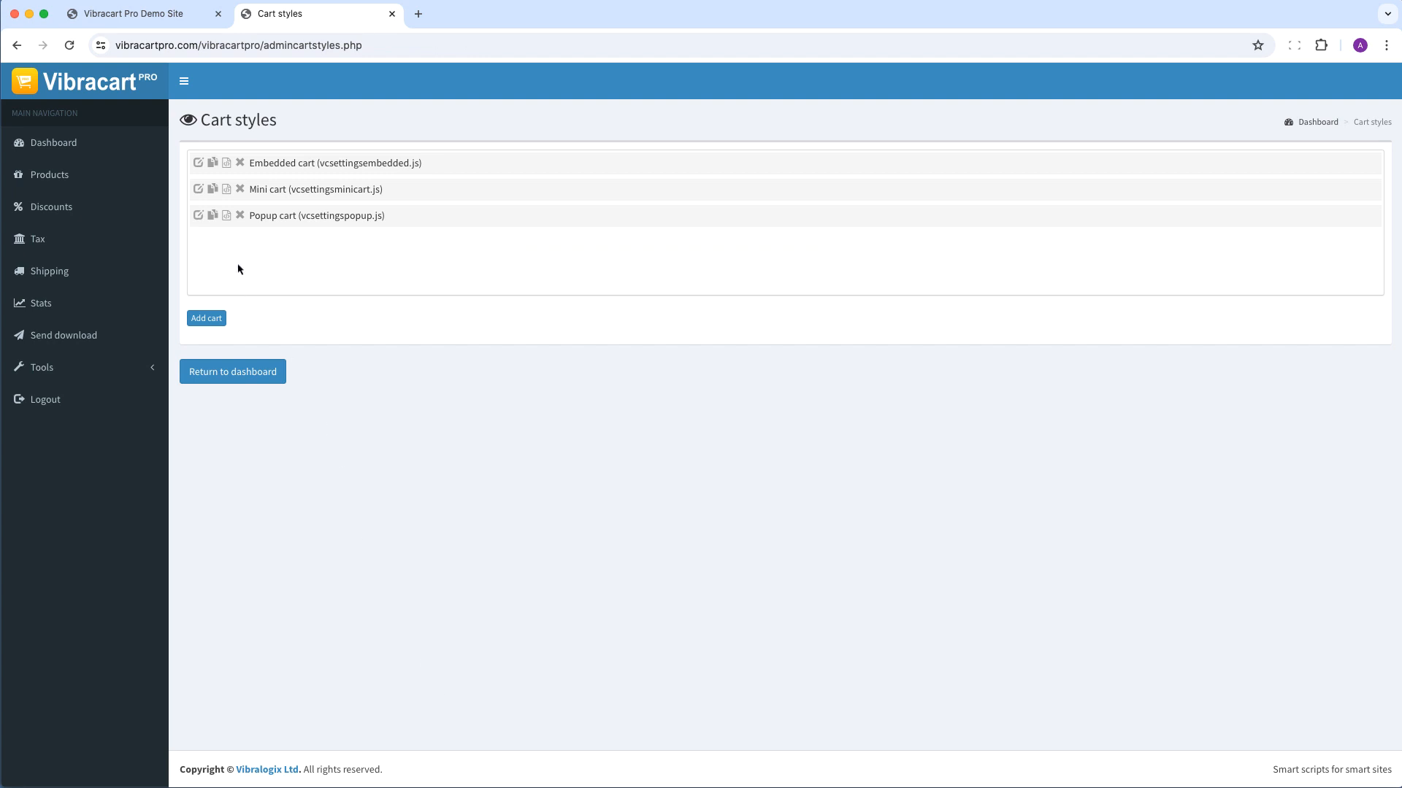
Step: Copy the Storefront snippet from the Popup cart's code snippets
{"action": "left_click", "coordinate": [227, 215]}
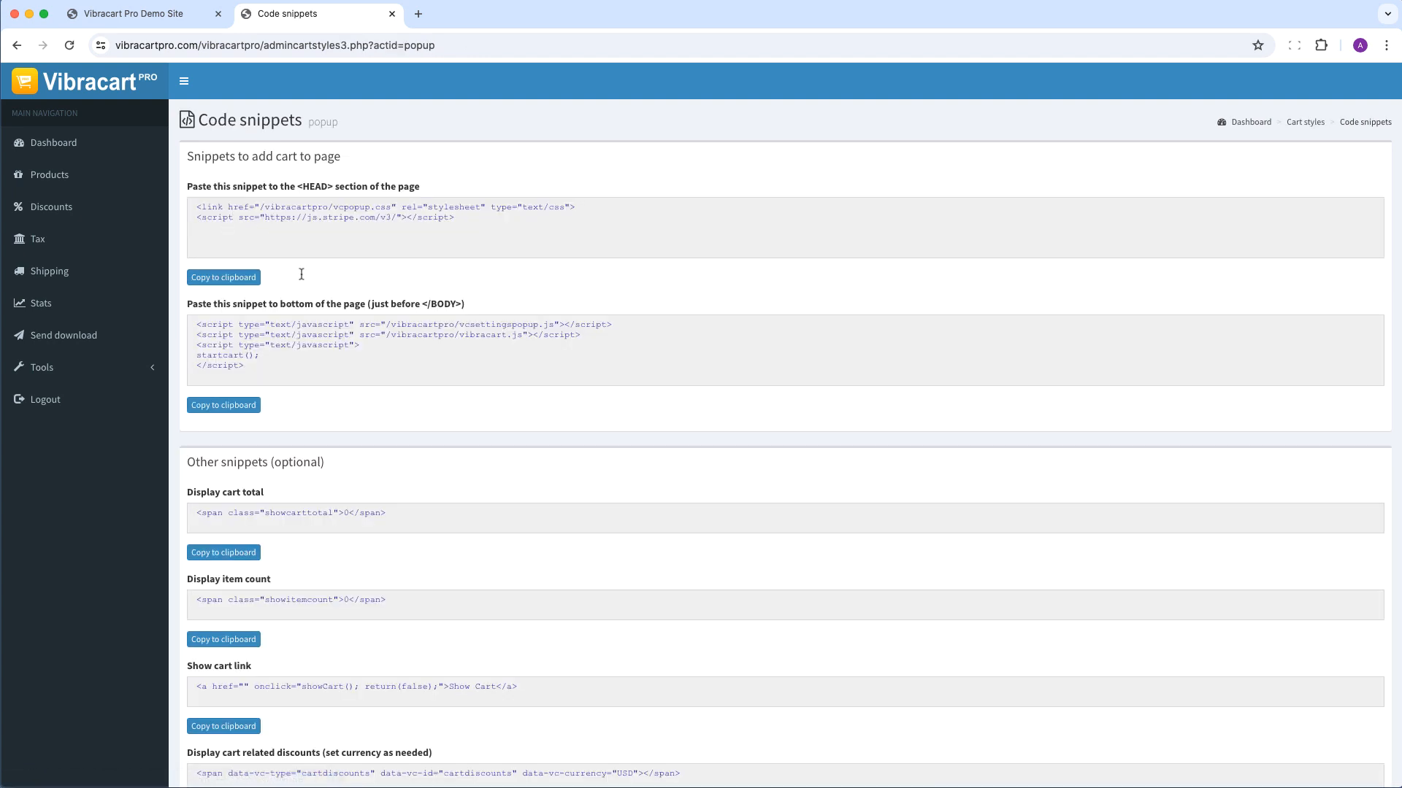
{"action": "scroll", "coordinate": [322, 438], "scroll_direction": "down", "scroll_amount": 5}
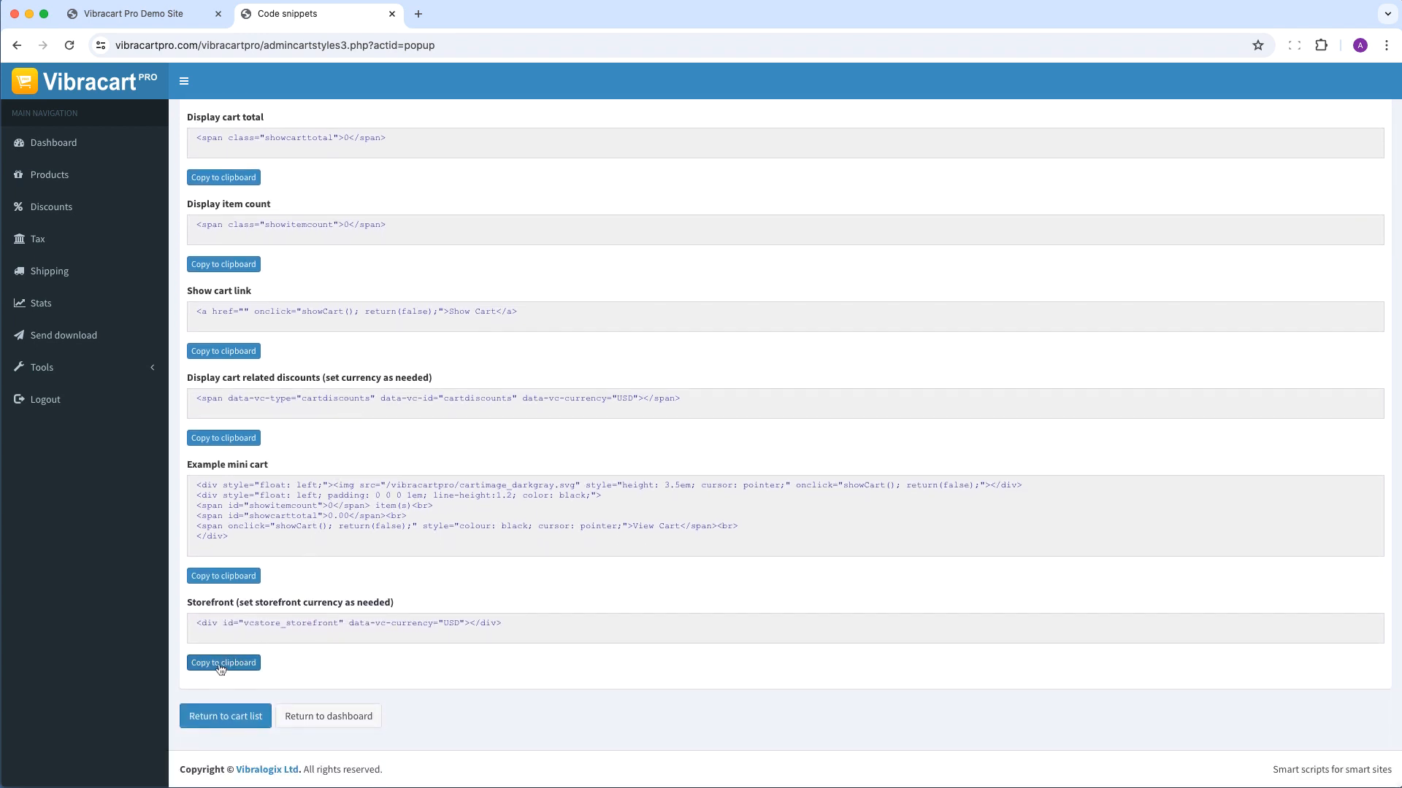
{"action": "left_click", "coordinate": [220, 664]}
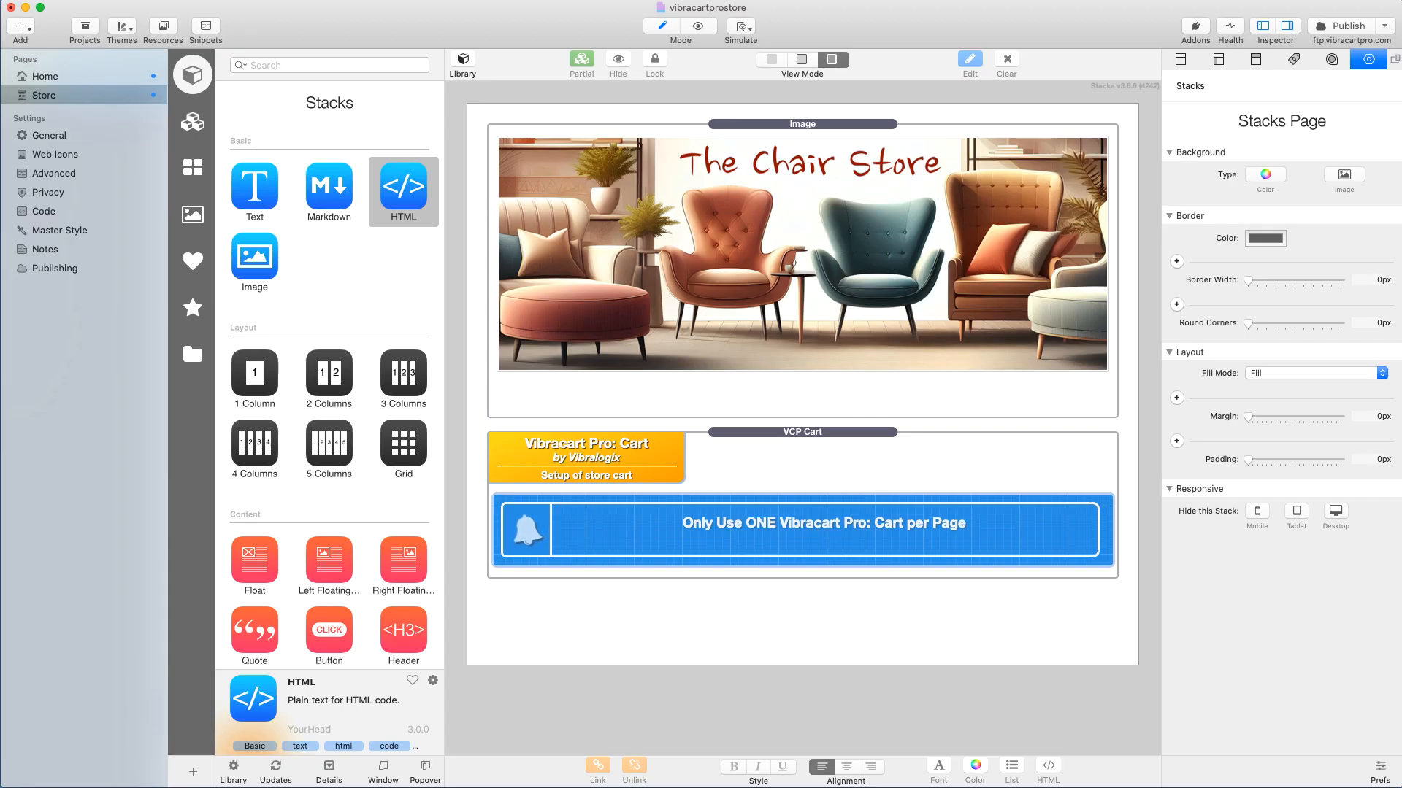
Step: Add an HTML stack below the VCP Cart and replace its default code with the copied Storefront snippet
{"action": "left_click_drag", "start_coordinate": [400, 191], "coordinate": [574, 555]}
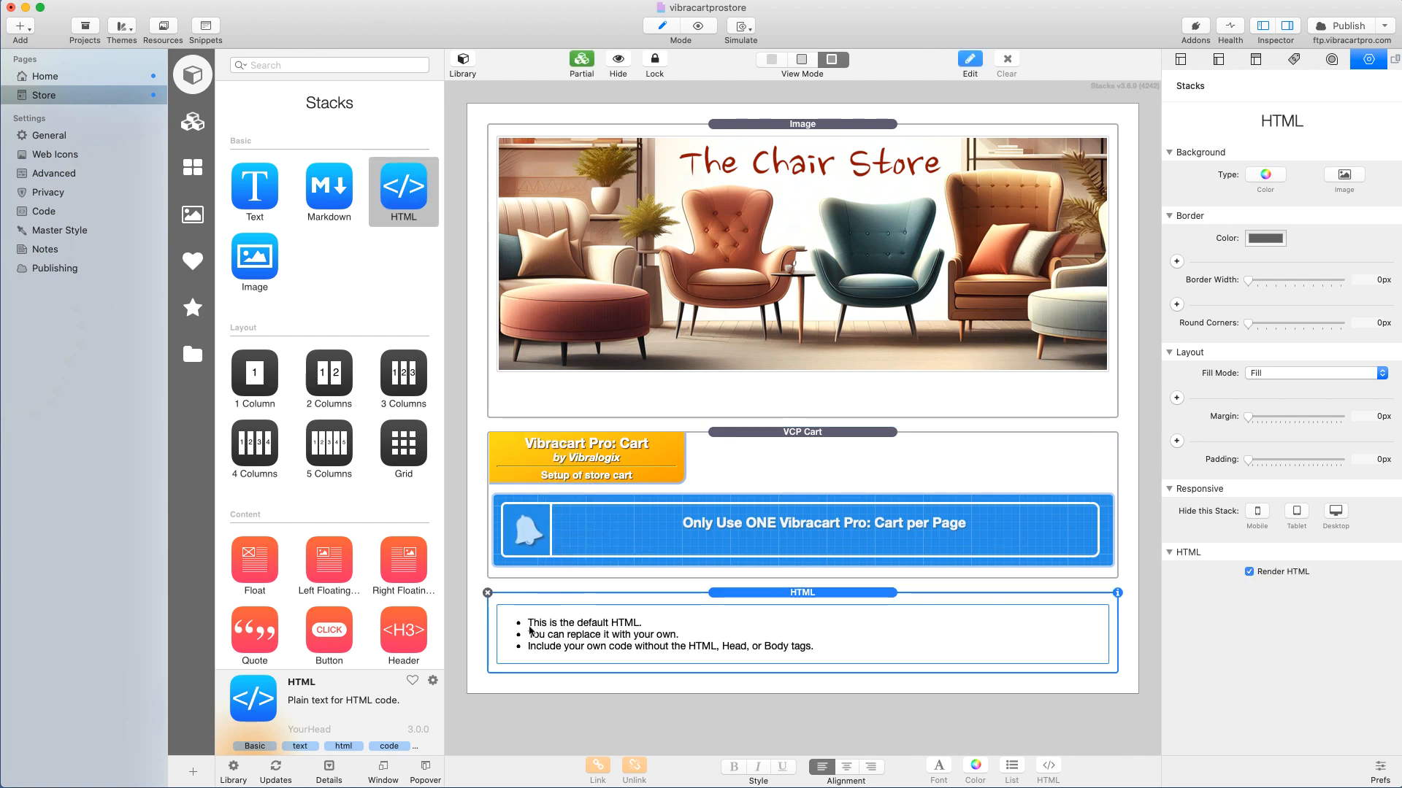
{"action": "double_click", "coordinate": [530, 630]}
{"action": "left_click", "coordinate": [511, 629]}
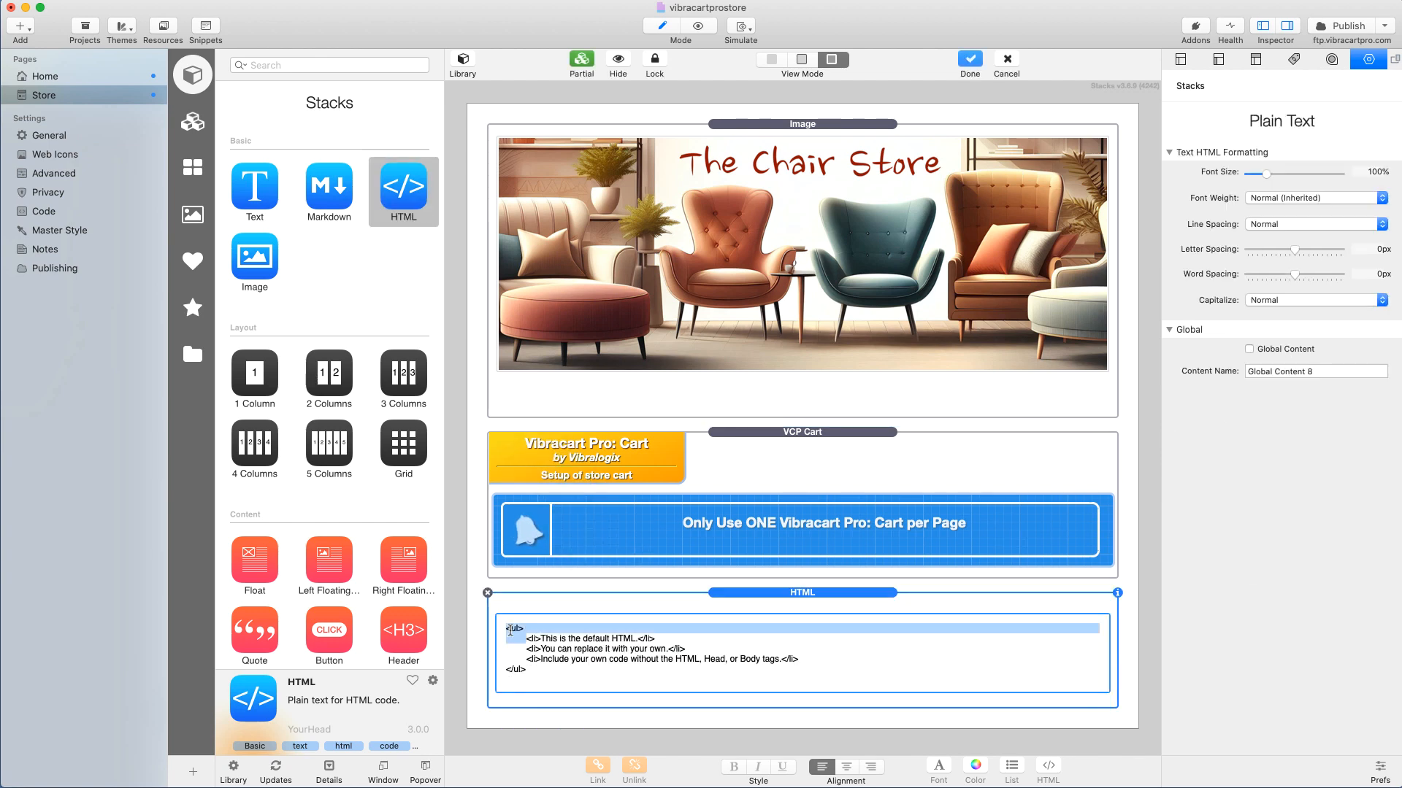
{"action": "key", "text": "super+a"}
{"action": "key", "text": "BackSpace"}
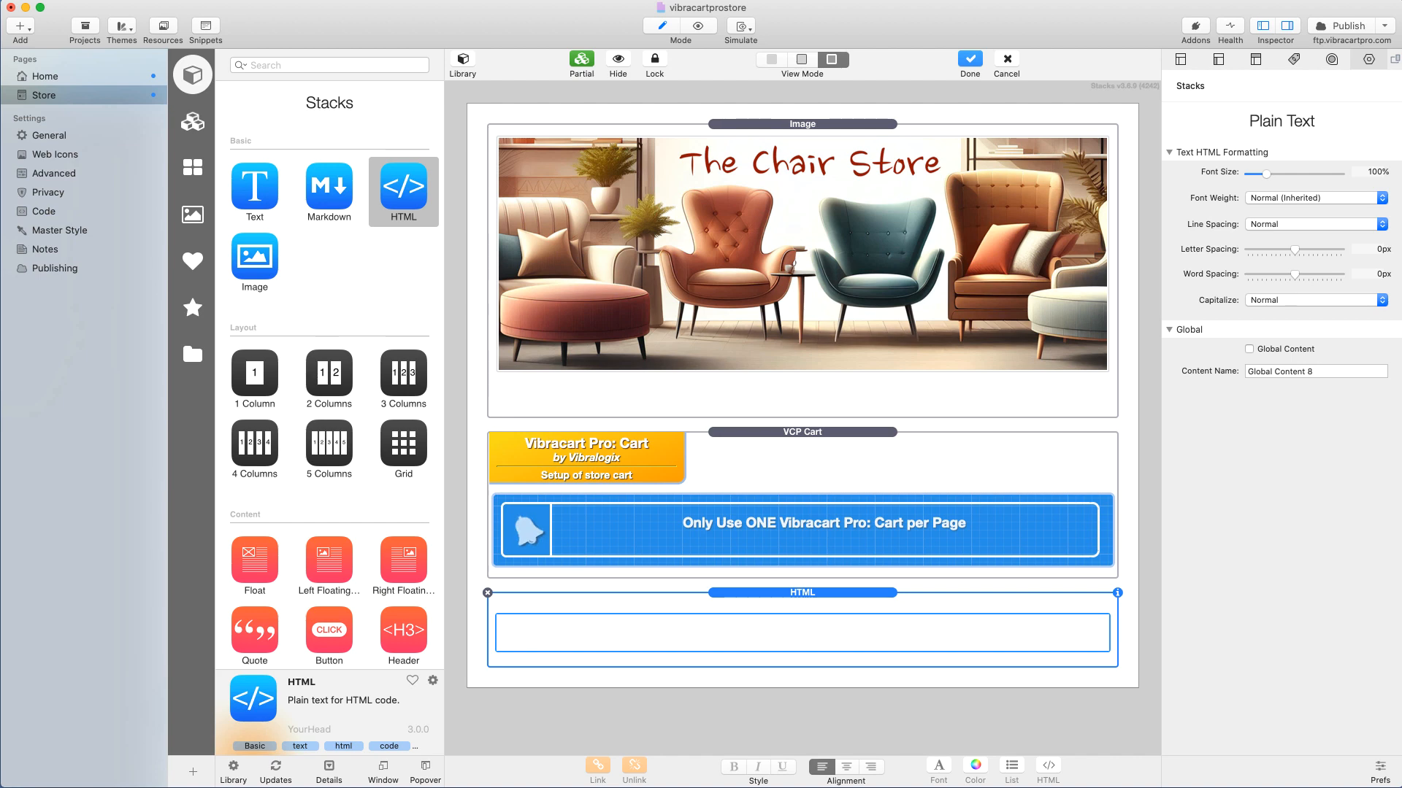
{"action": "key", "text": "super+v"}
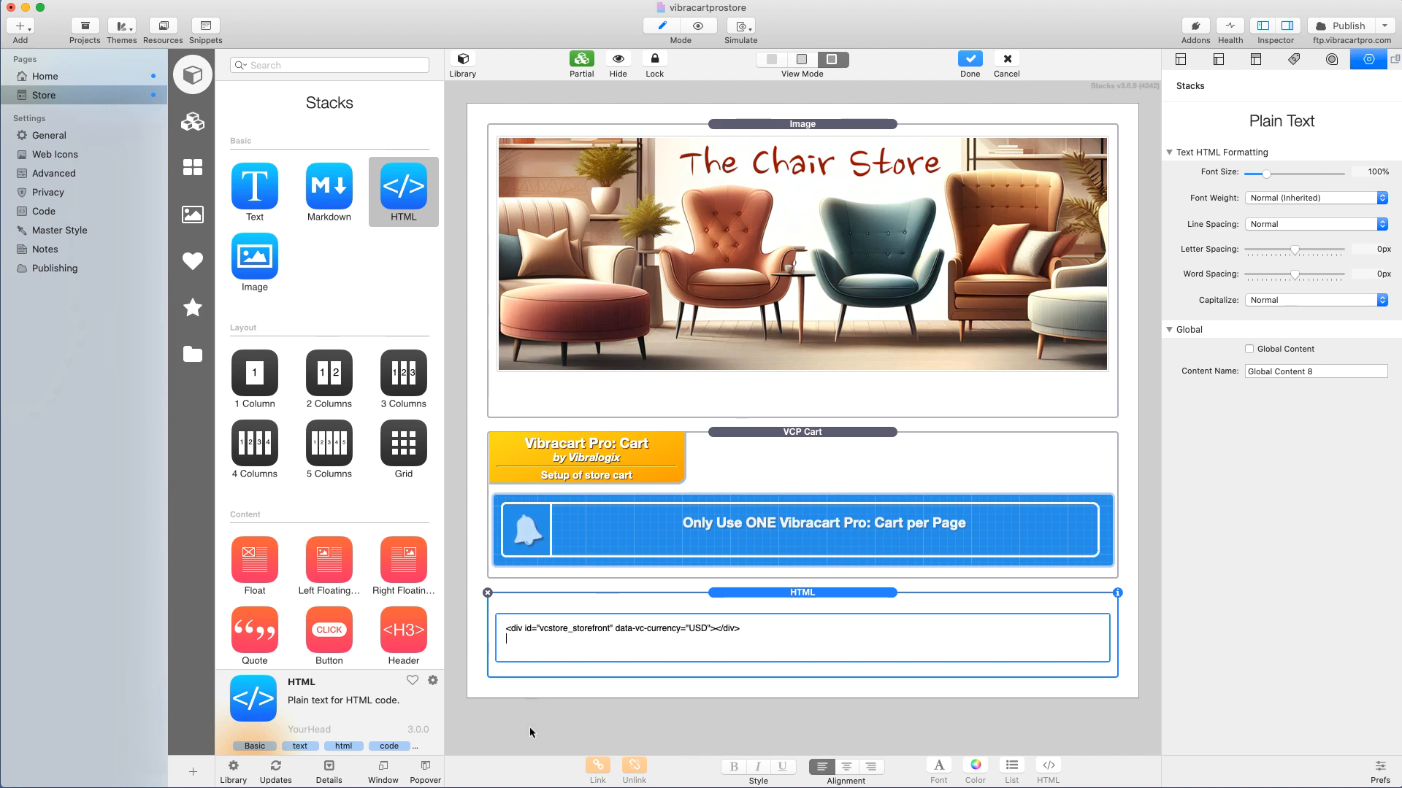
{"action": "key", "text": "BackSpace"}
{"action": "left_click", "coordinate": [573, 723]}
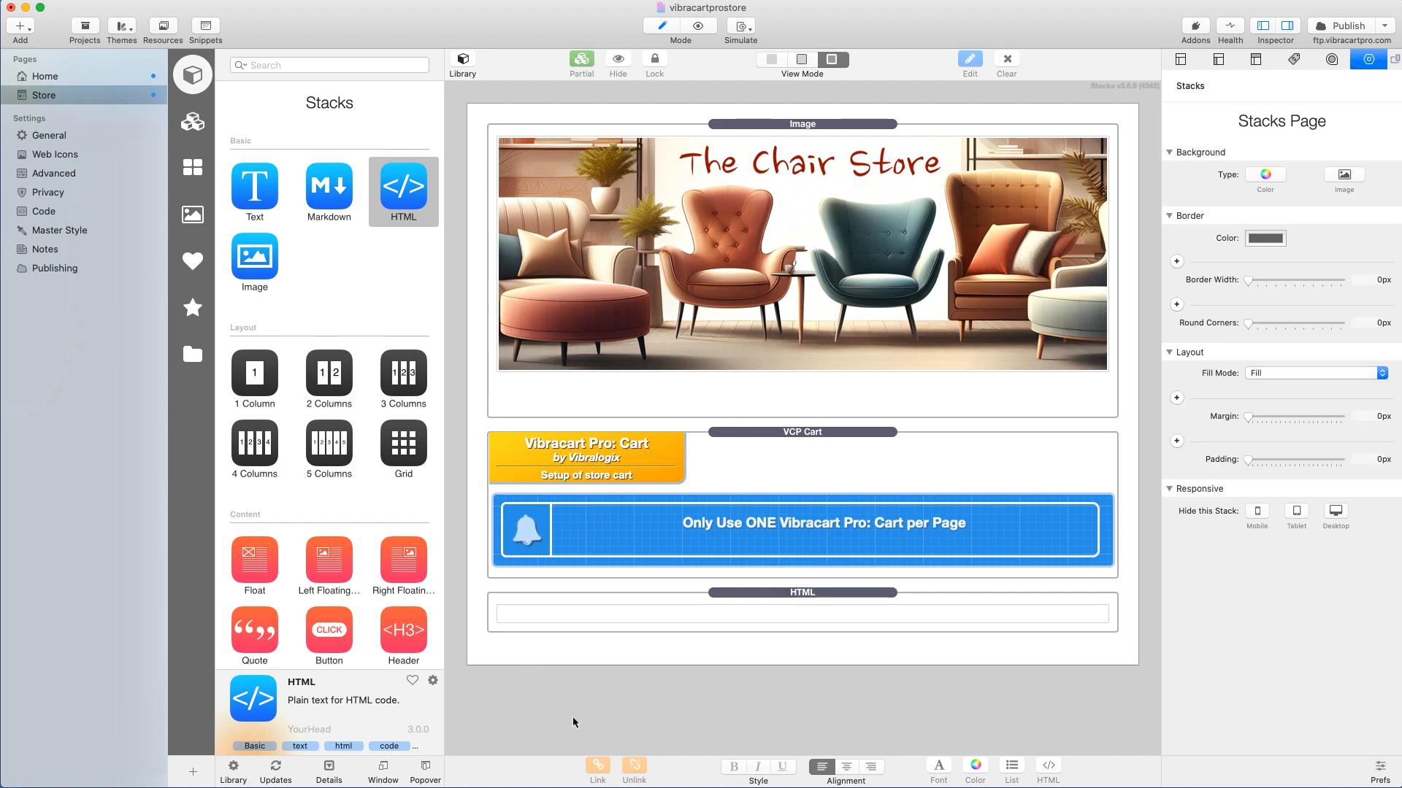
Step: Publish the site and open vibracartpro.com/store.php in the browser
{"action": "left_click", "coordinate": [1345, 26]}
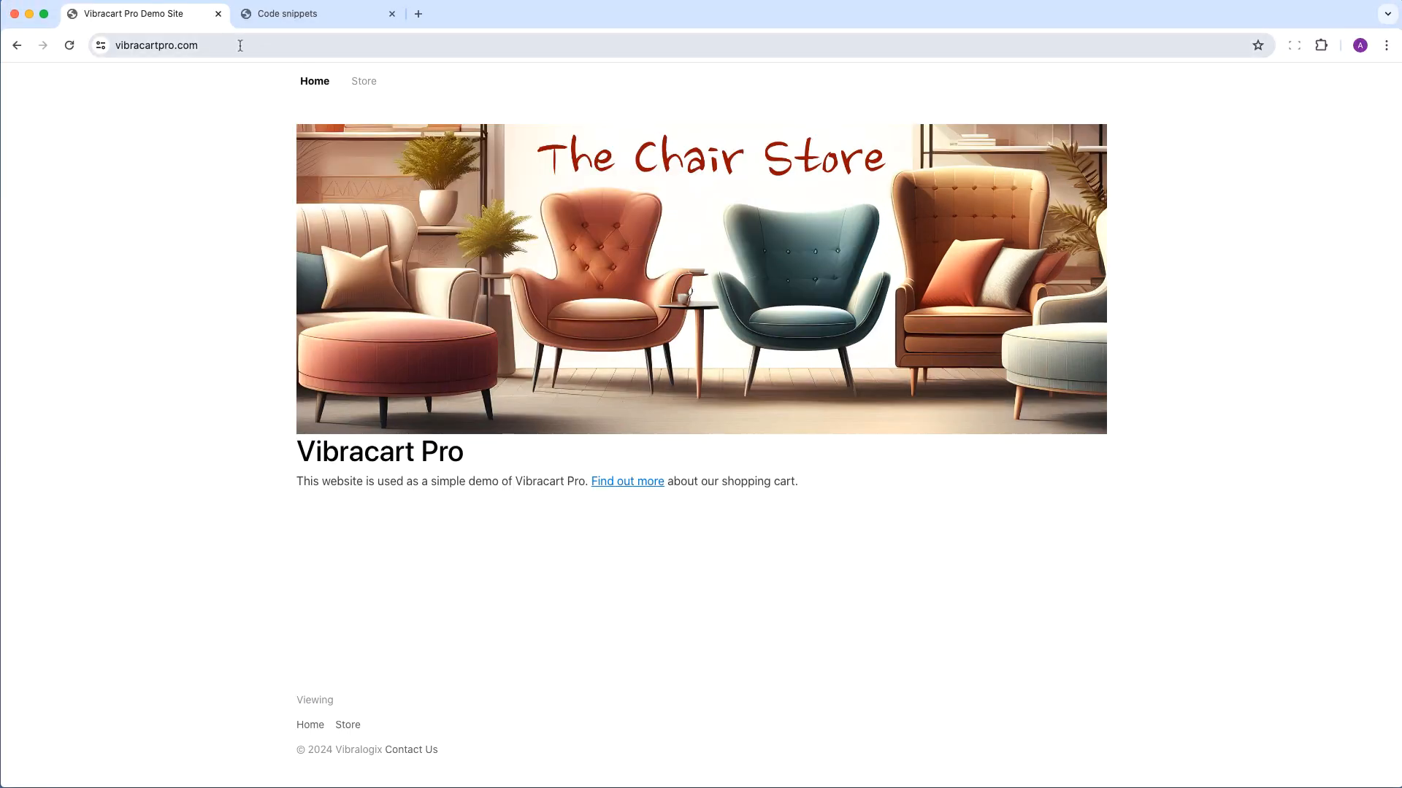
{"action": "left_click", "coordinate": [226, 48]}
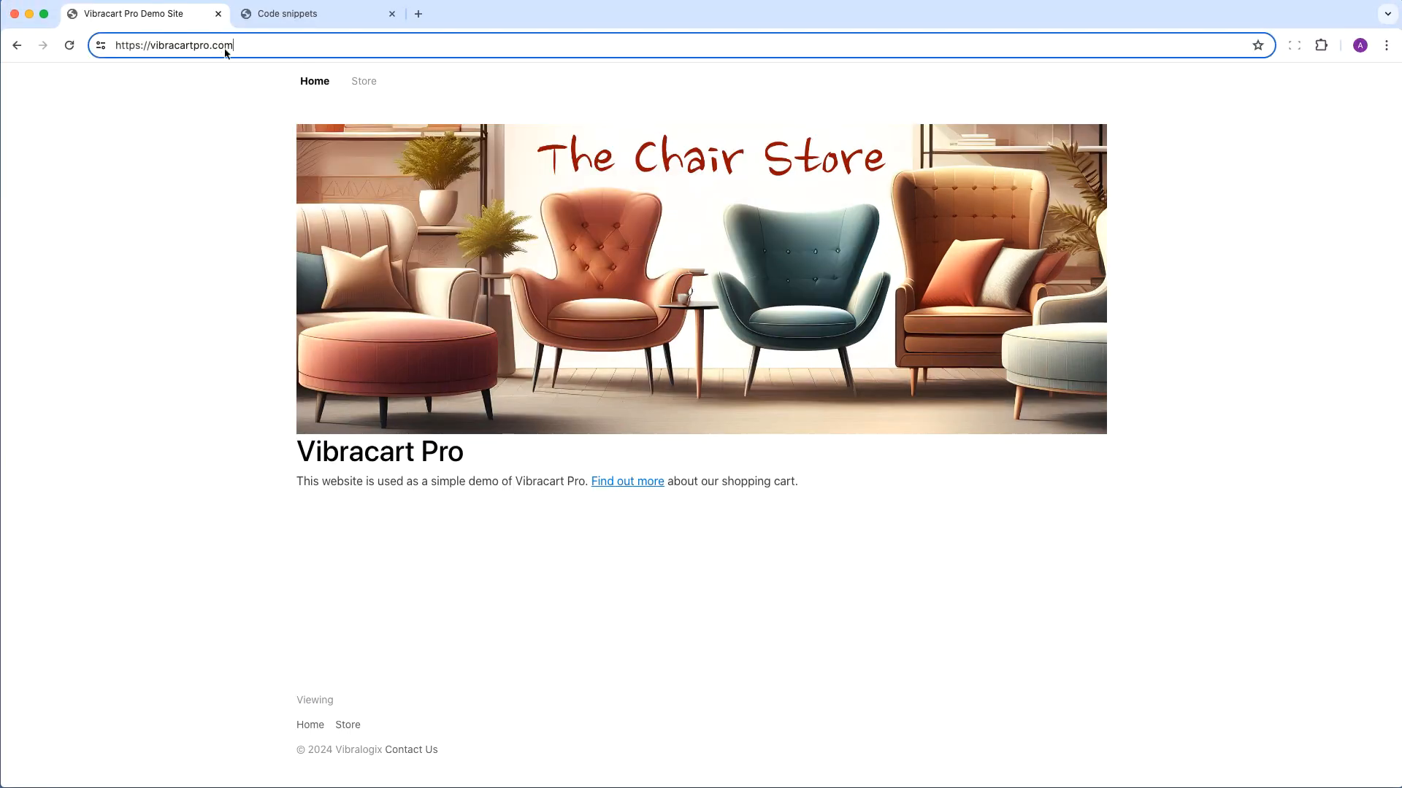
{"action": "type", "text": "/store.php"}
{"action": "key", "text": "Return"}
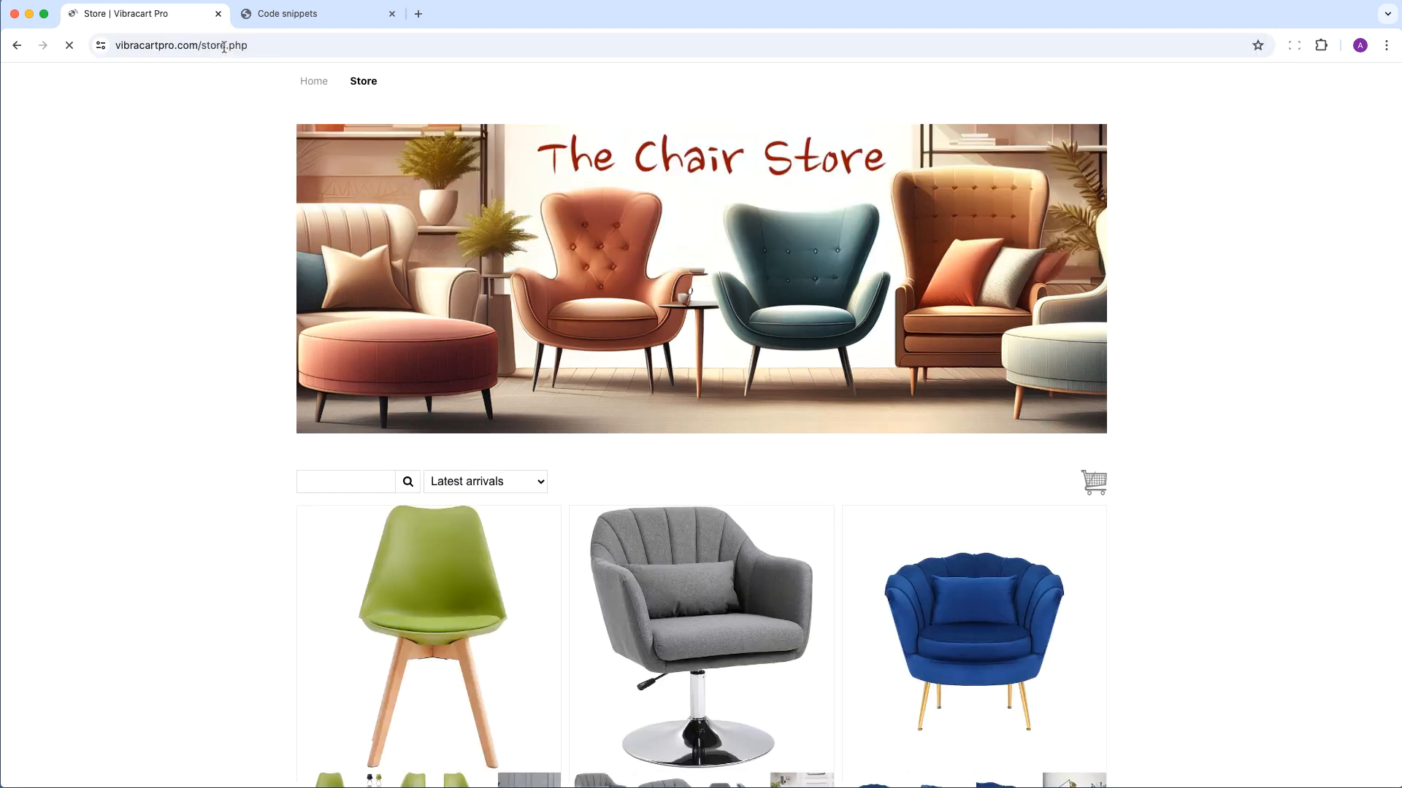
Step: Look through the storefront's products on result pages 1 and 2 of the published Store page
{"action": "scroll", "coordinate": [365, 436], "scroll_direction": "down", "scroll_amount": 2}
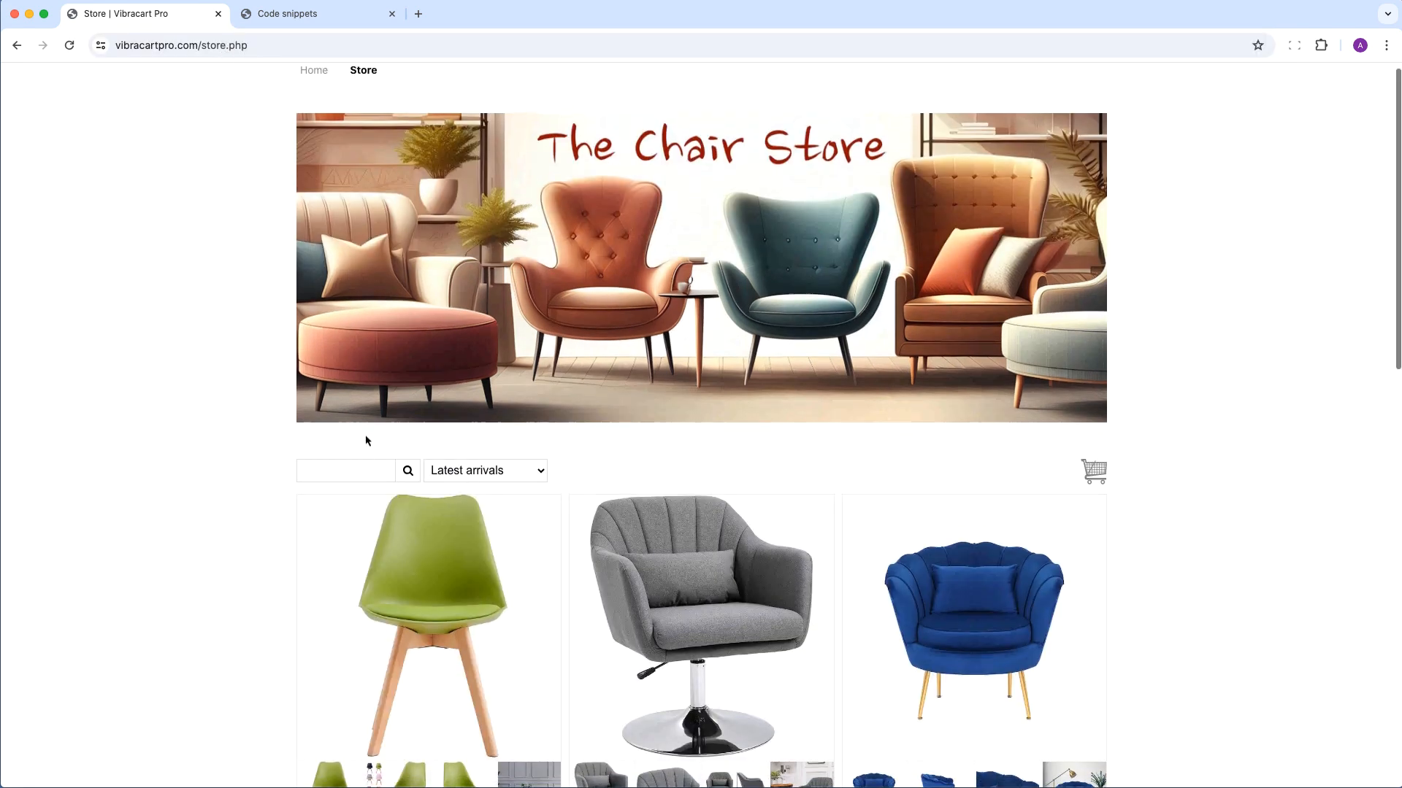
{"action": "scroll", "coordinate": [366, 437], "scroll_direction": "down", "scroll_amount": 6}
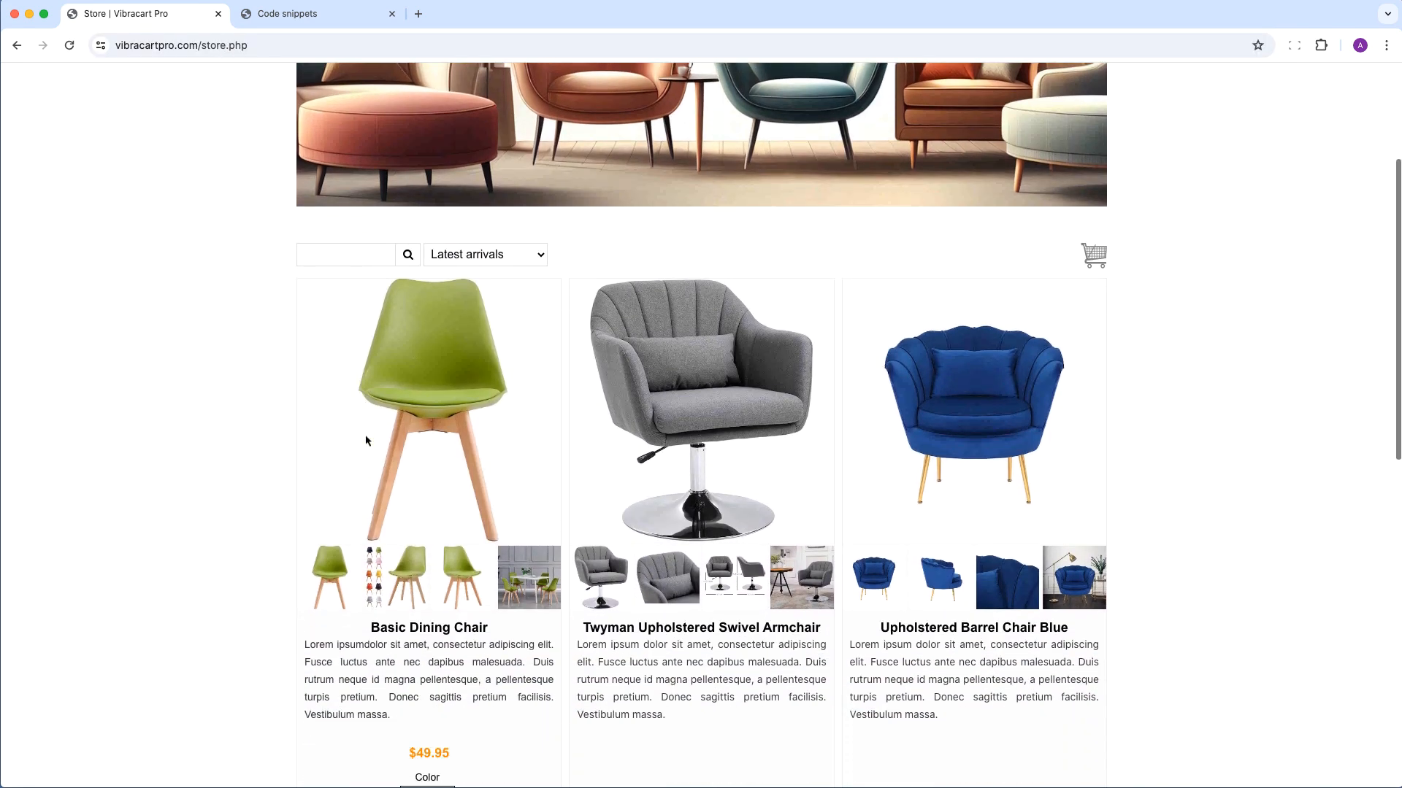
{"action": "scroll", "coordinate": [365, 440], "scroll_direction": "down", "scroll_amount": 5}
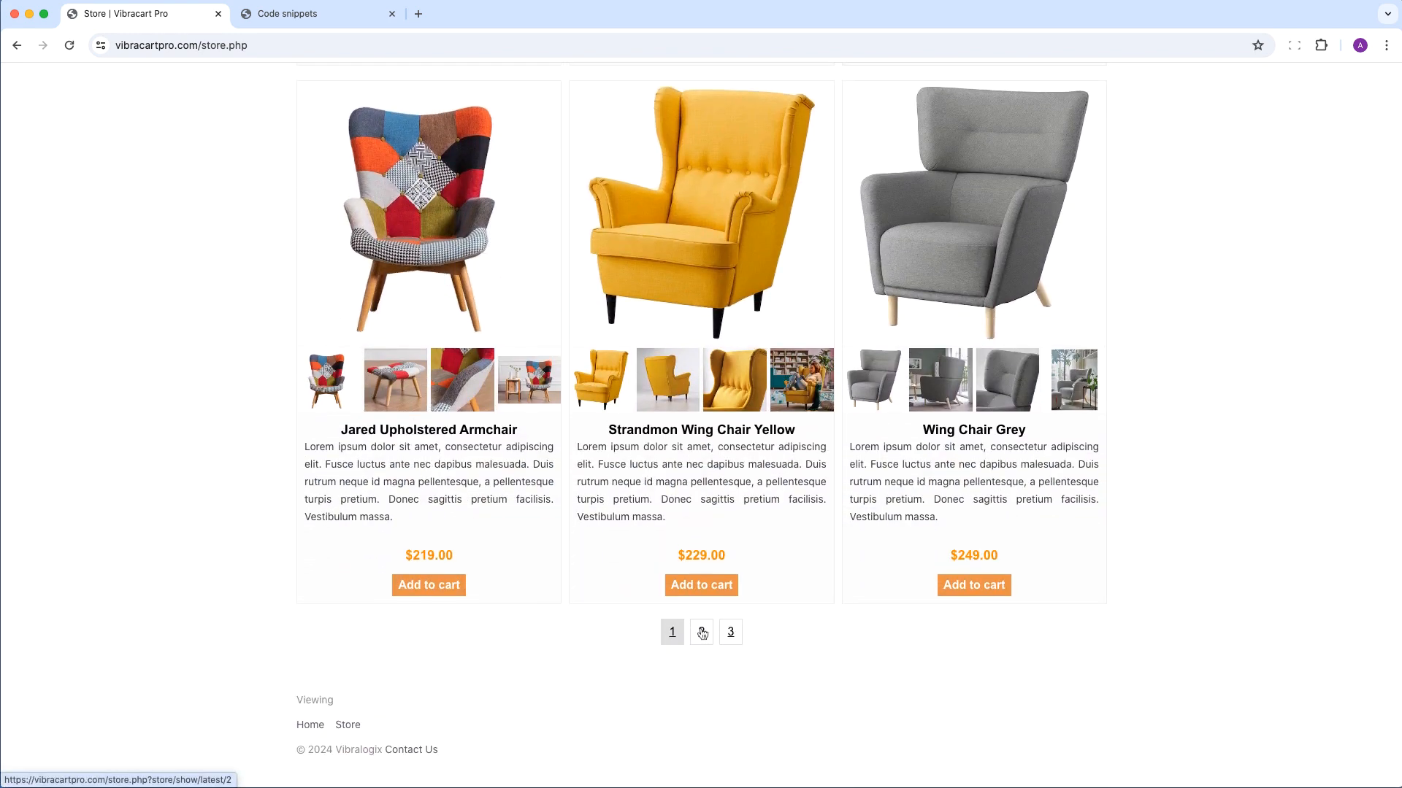
{"action": "left_click", "coordinate": [701, 632]}
{"action": "scroll", "coordinate": [702, 634], "scroll_direction": "down", "scroll_amount": 3}
{"action": "scroll", "coordinate": [702, 634], "scroll_direction": "down", "scroll_amount": 4}
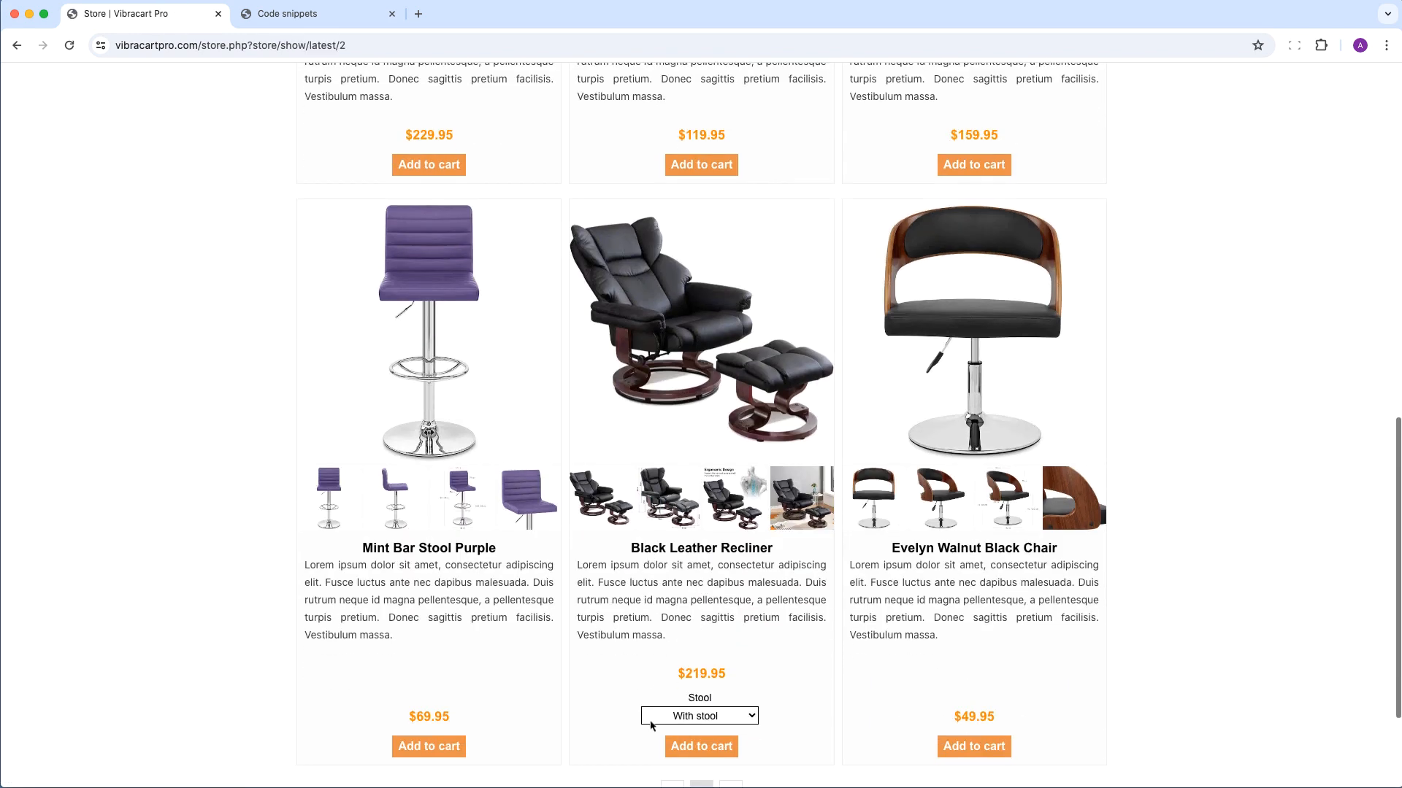
{"action": "left_click", "coordinate": [672, 631]}
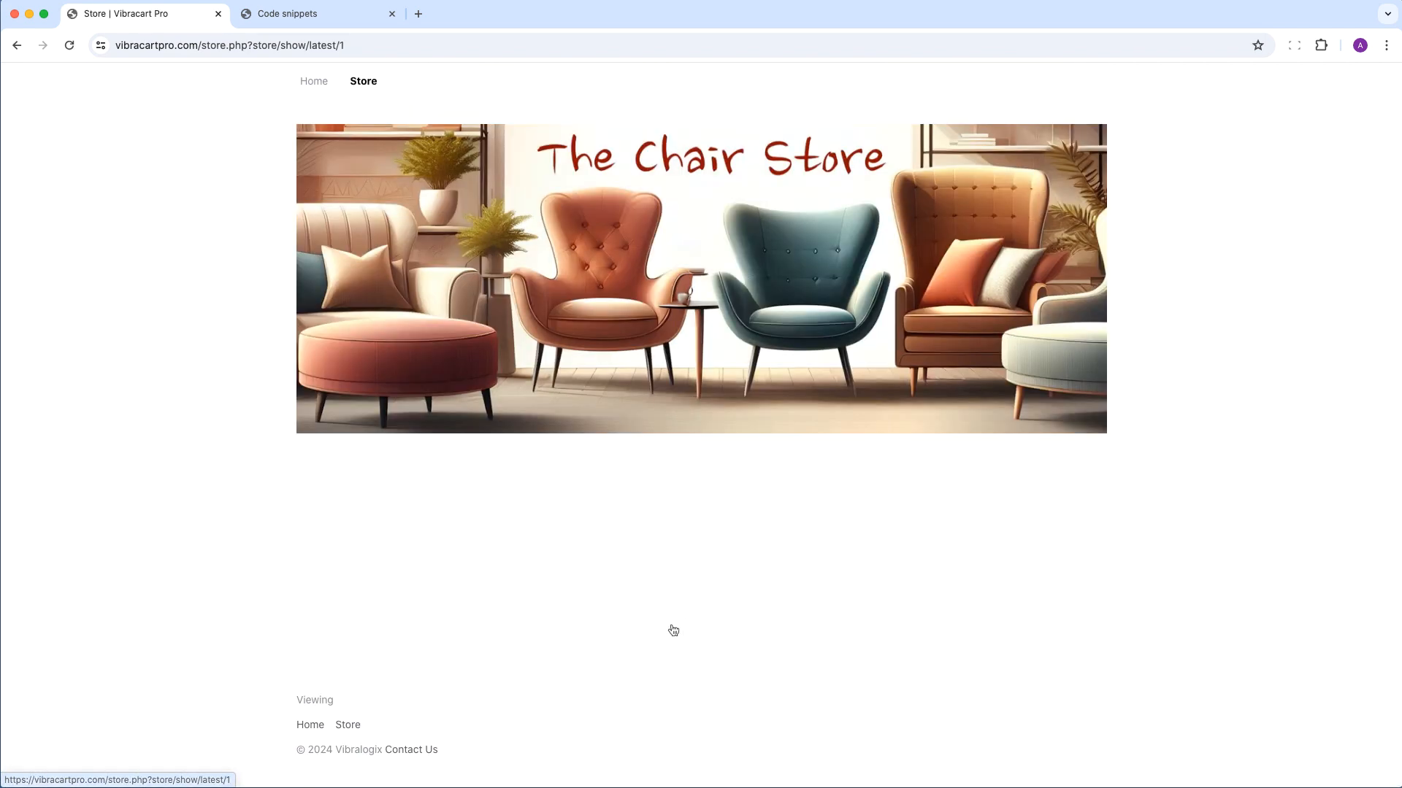
{"action": "scroll", "coordinate": [672, 631], "scroll_direction": "down", "scroll_amount": 6}
{"action": "scroll", "coordinate": [673, 630], "scroll_direction": "down", "scroll_amount": 5}
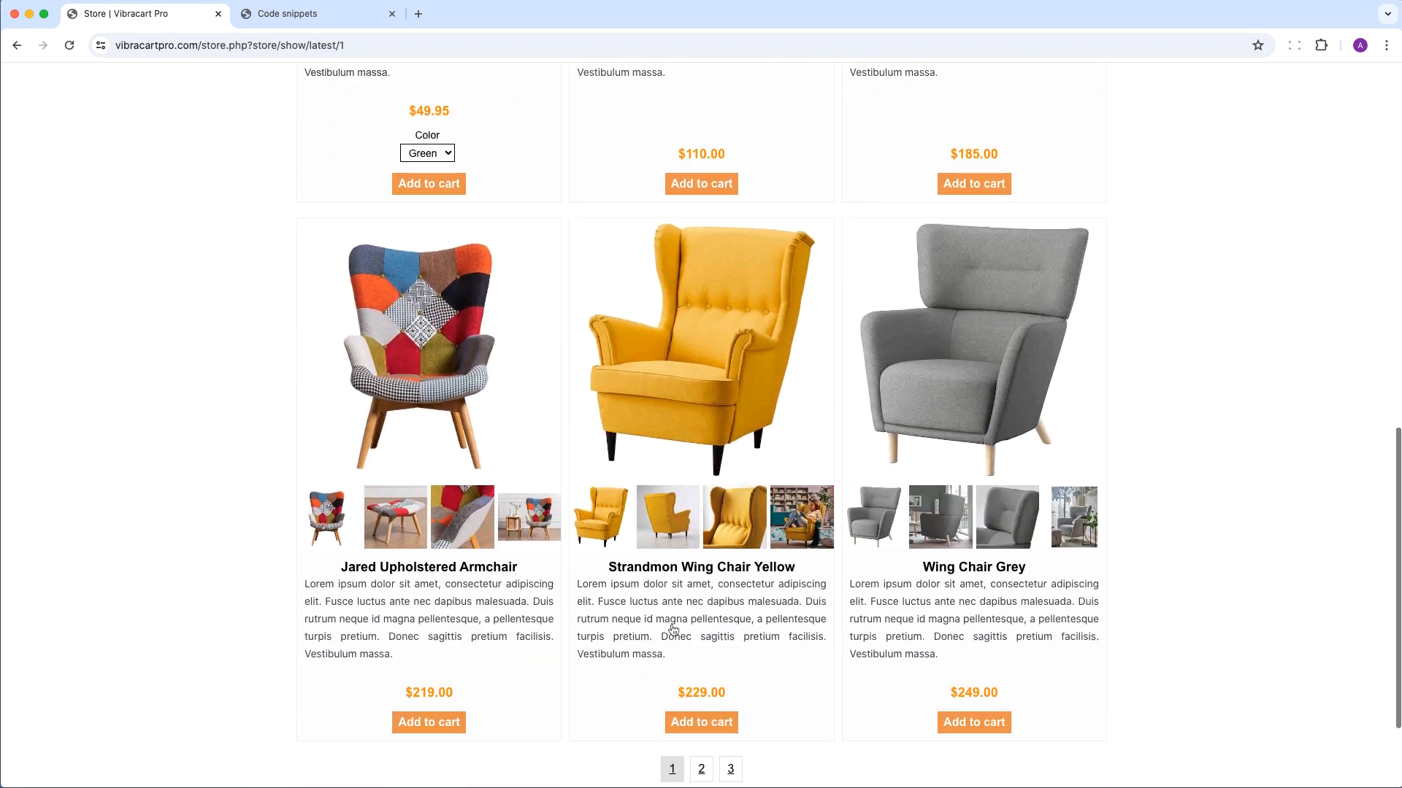
Step: Preview the Jared Upholstered Armchair's additional images and add the chair to the cart
{"action": "left_click", "coordinate": [398, 414]}
{"action": "left_click", "coordinate": [439, 413]}
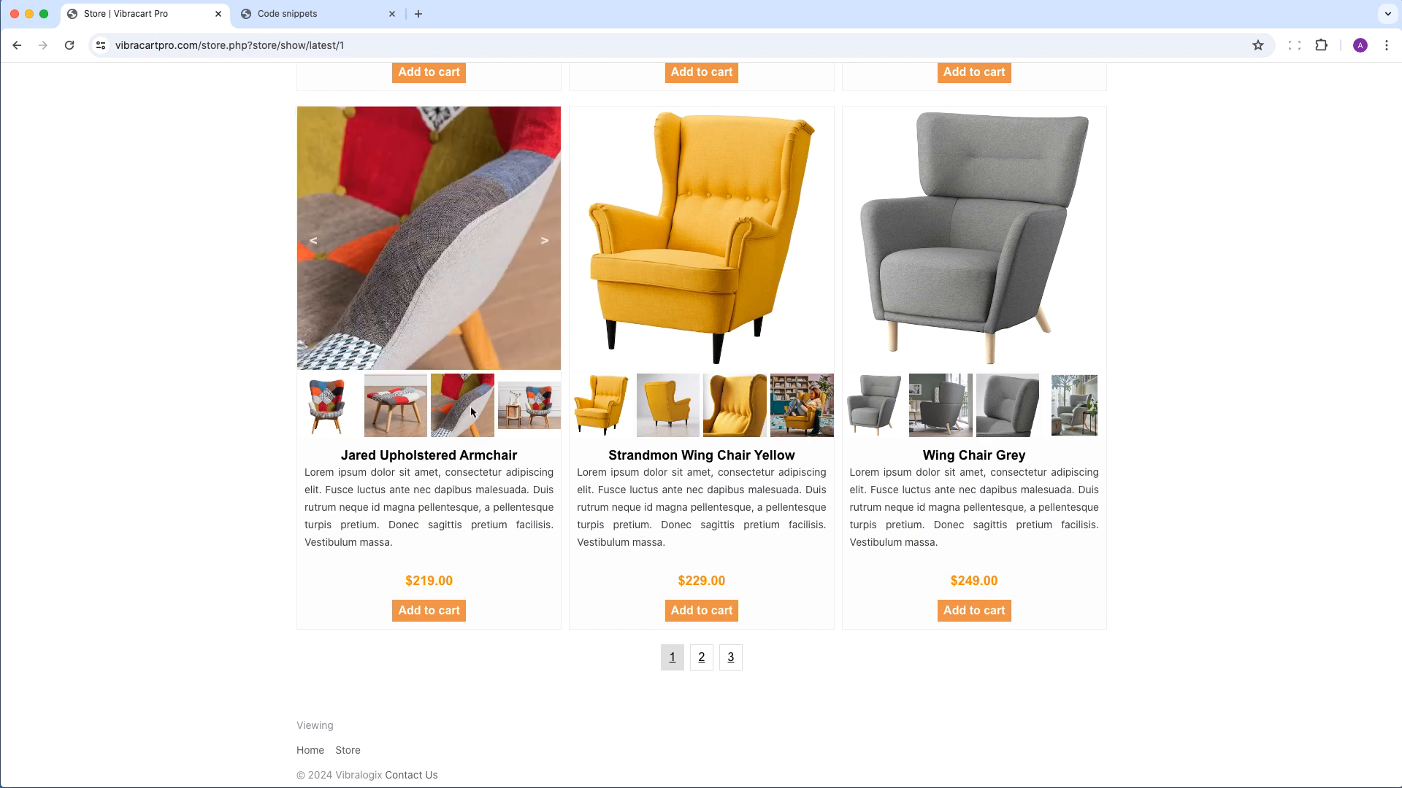
{"action": "left_click", "coordinate": [523, 417]}
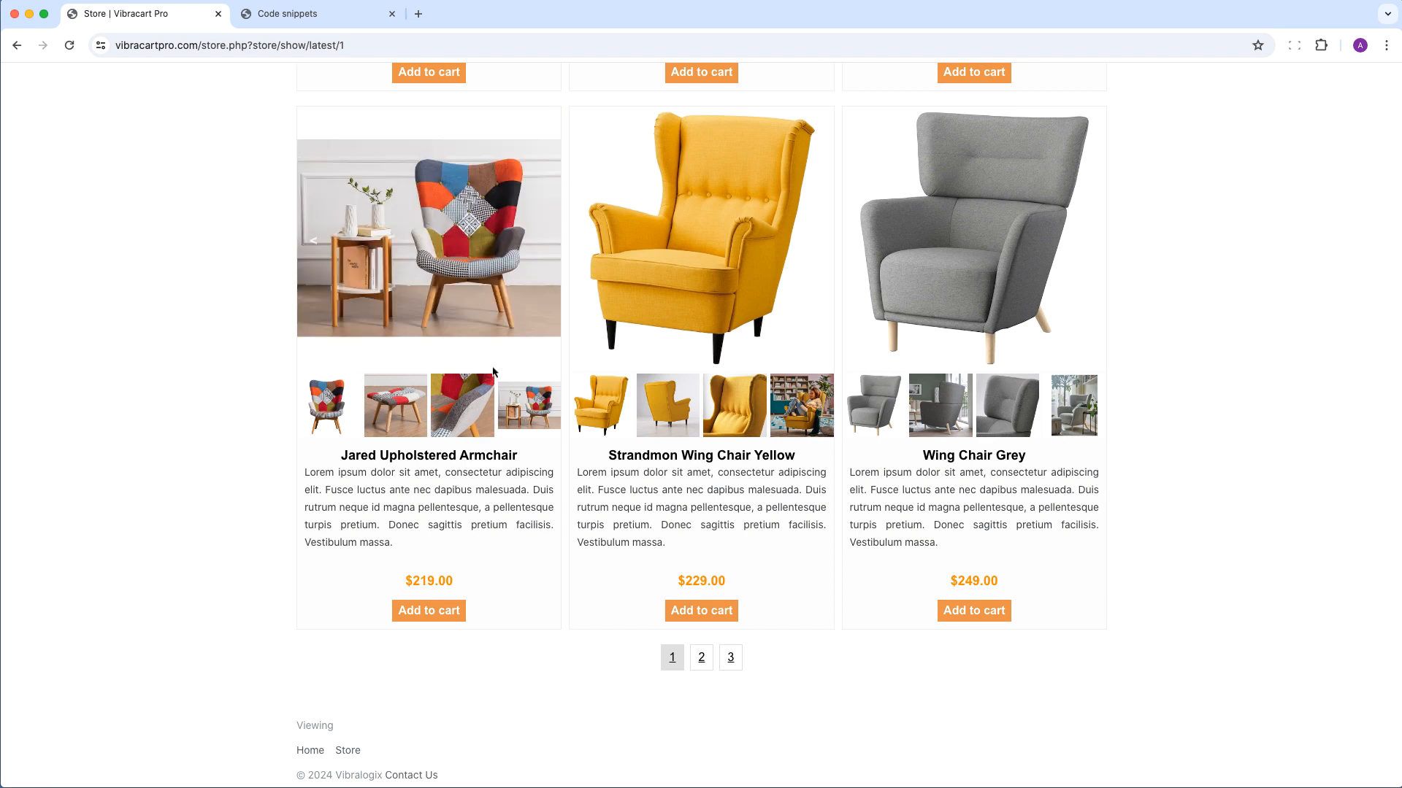
{"action": "left_click", "coordinate": [427, 249]}
{"action": "left_click", "coordinate": [1369, 87]}
{"action": "left_click", "coordinate": [429, 612]}
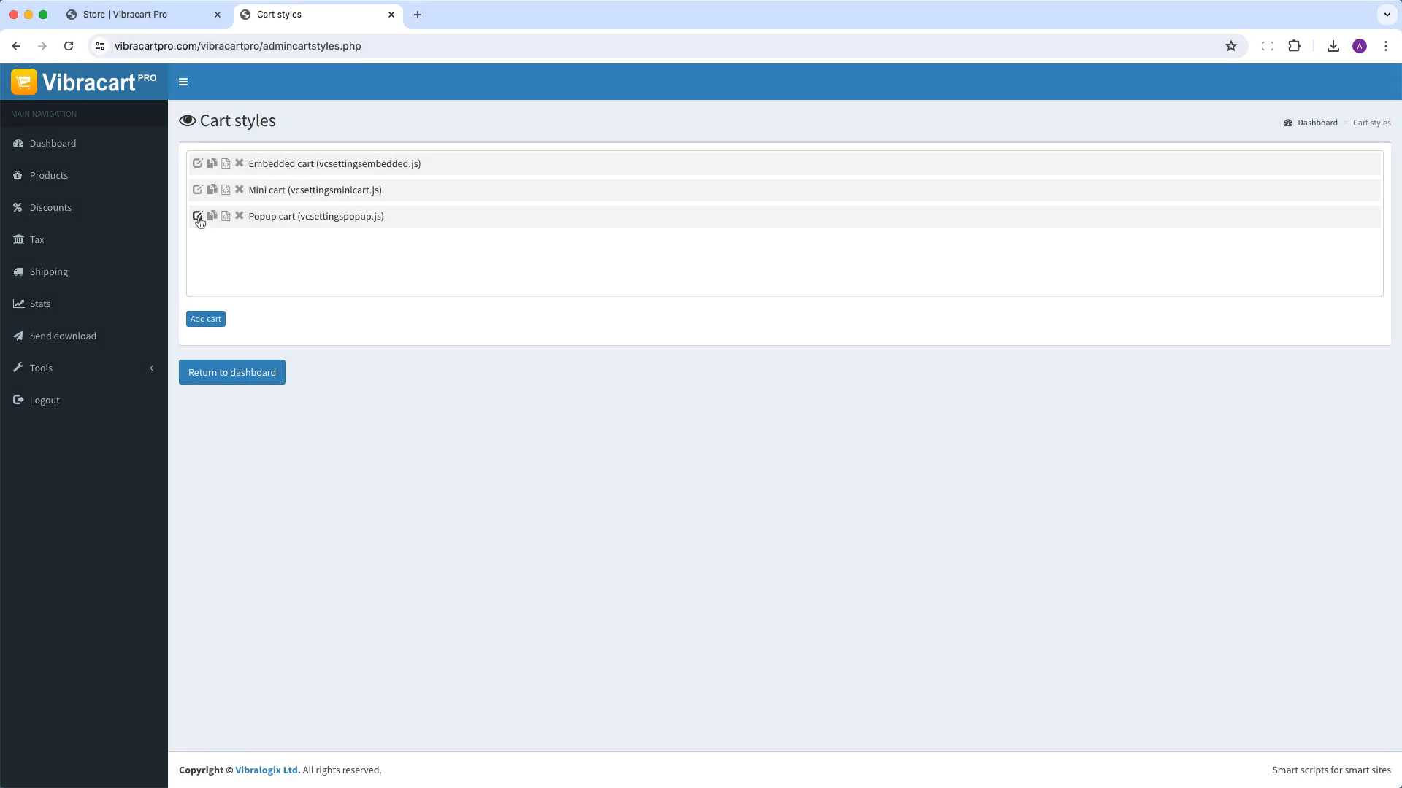
Step: Set the Popup cart style's storefront option Show more information button to Always and save the style
{"action": "left_click", "coordinate": [198, 219]}
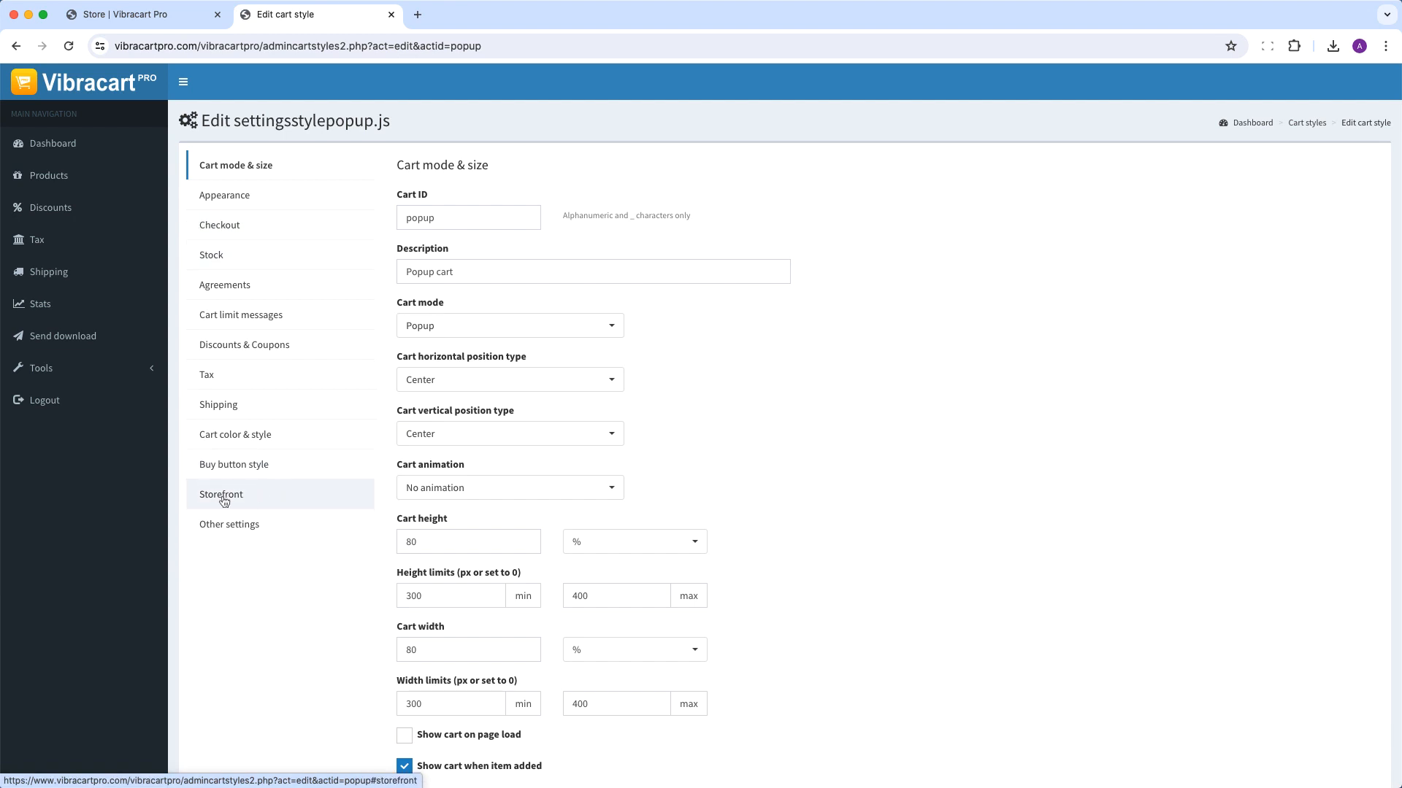
{"action": "left_click", "coordinate": [223, 496]}
{"action": "scroll", "coordinate": [666, 562], "scroll_direction": "down", "scroll_amount": 10}
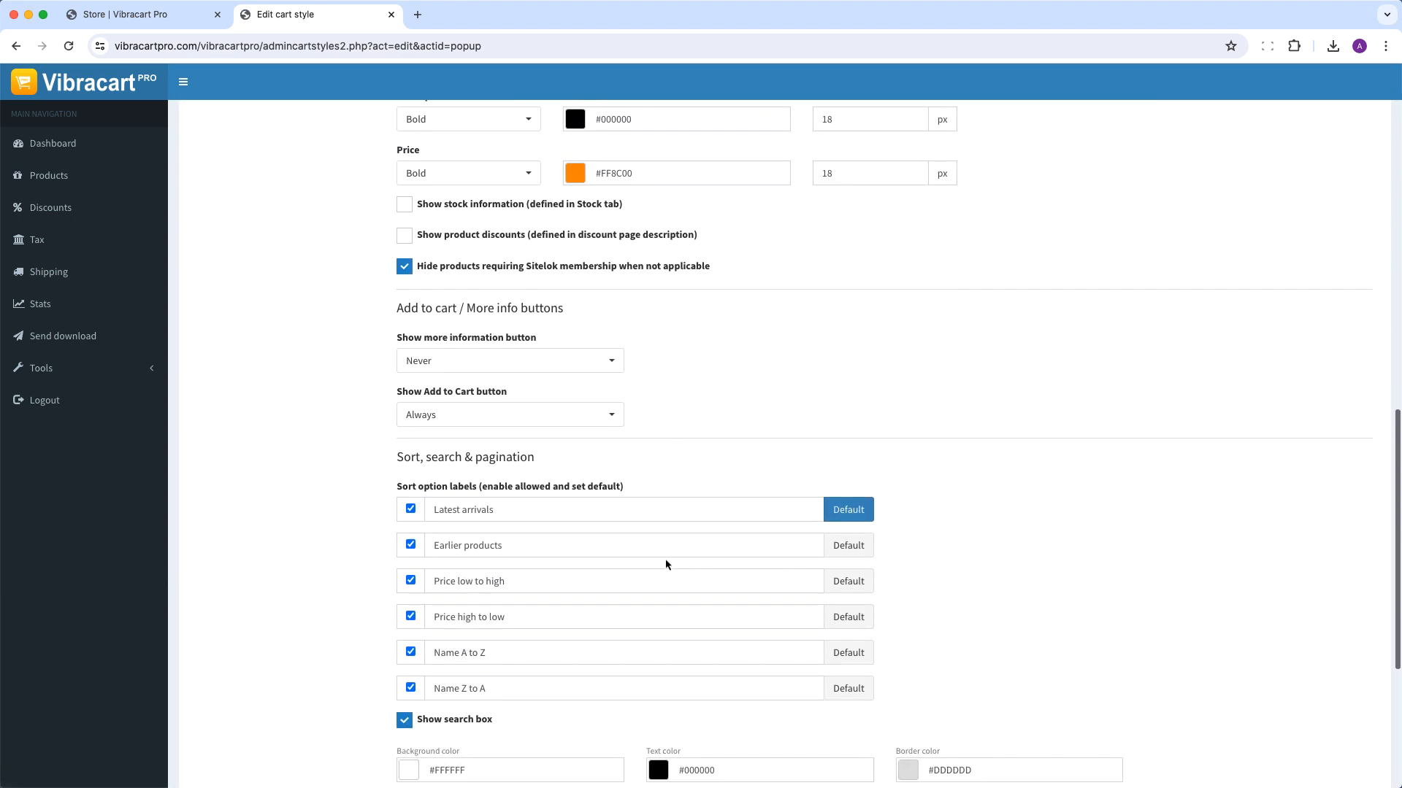
{"action": "left_click", "coordinate": [455, 365]}
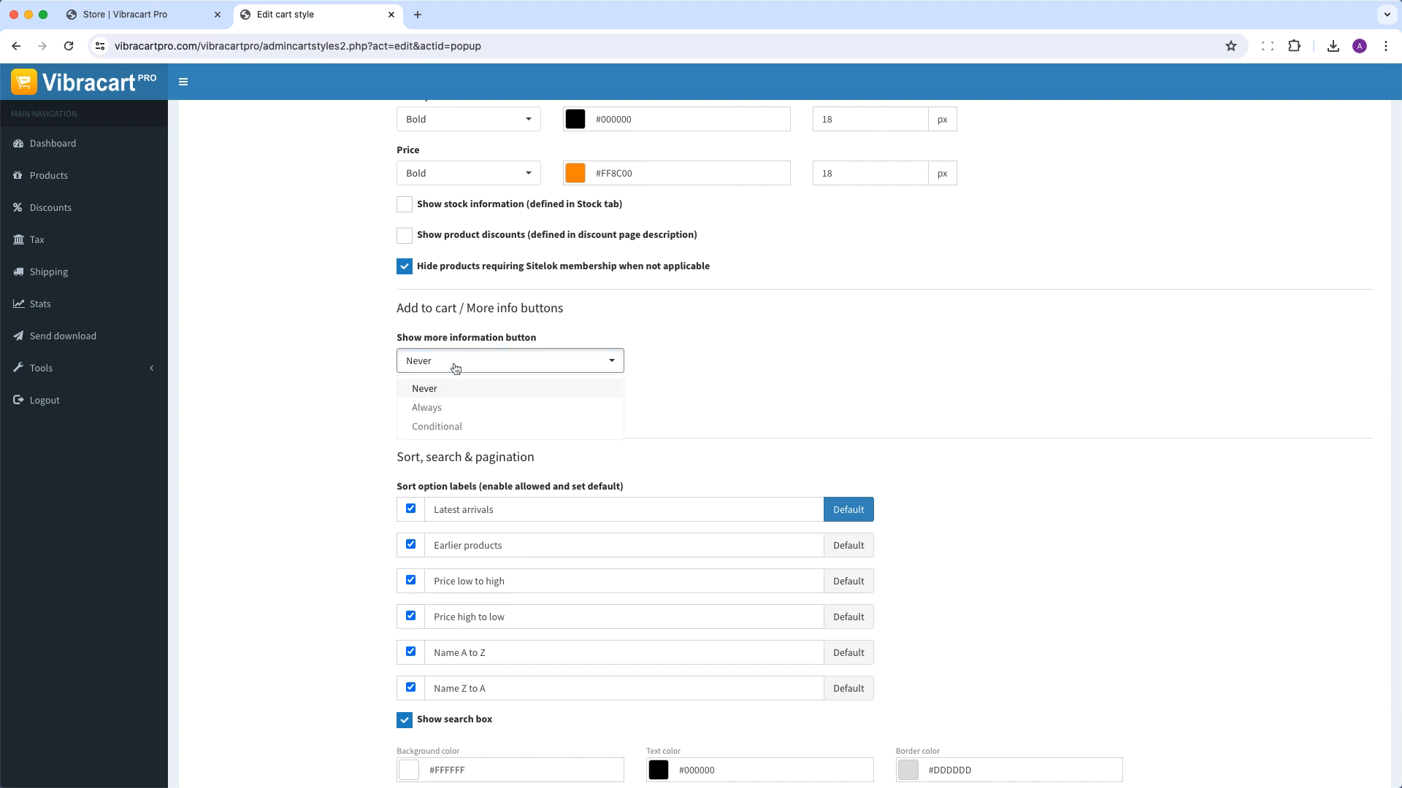
{"action": "left_click", "coordinate": [429, 408]}
{"action": "scroll", "coordinate": [696, 368], "scroll_direction": "down", "scroll_amount": 9}
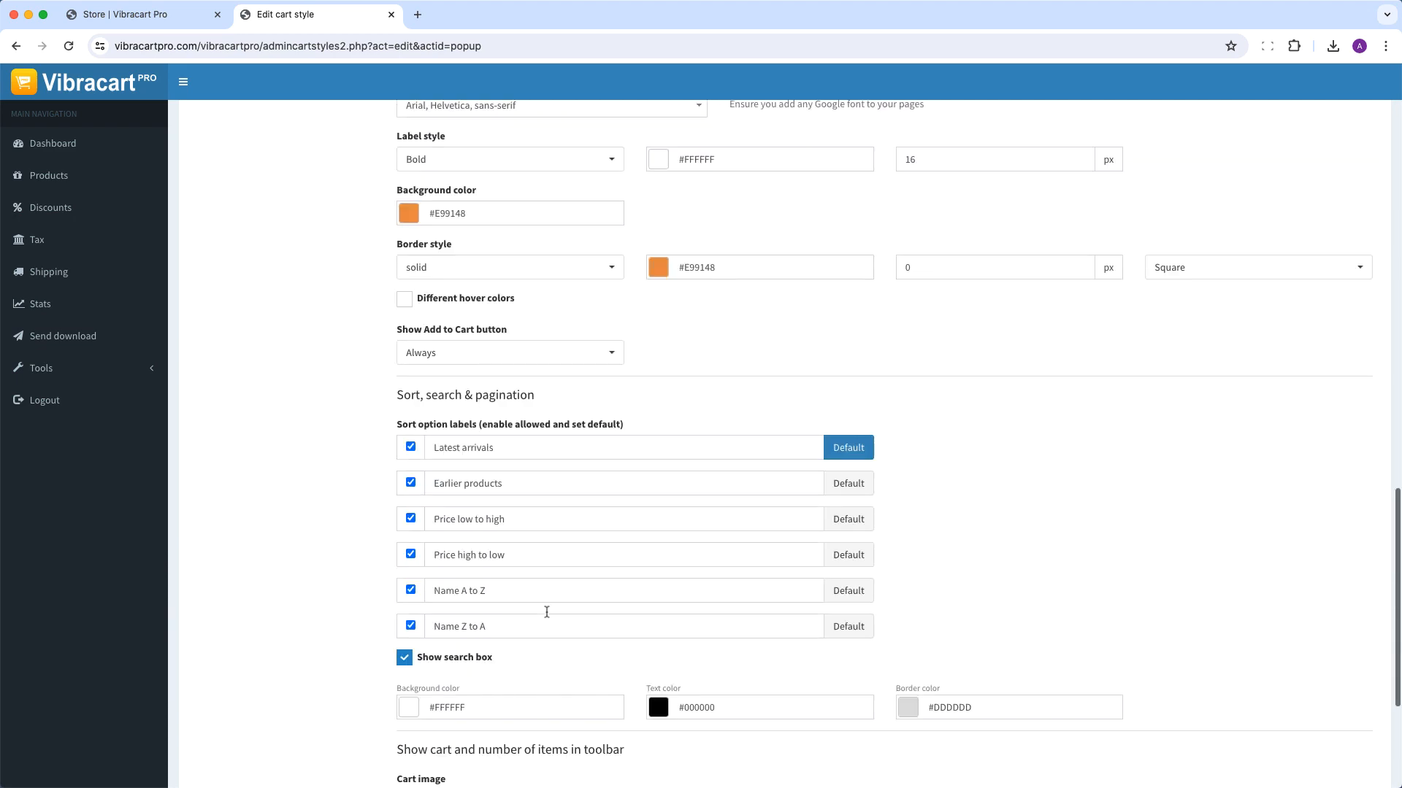
{"action": "left_click", "coordinate": [432, 694]}
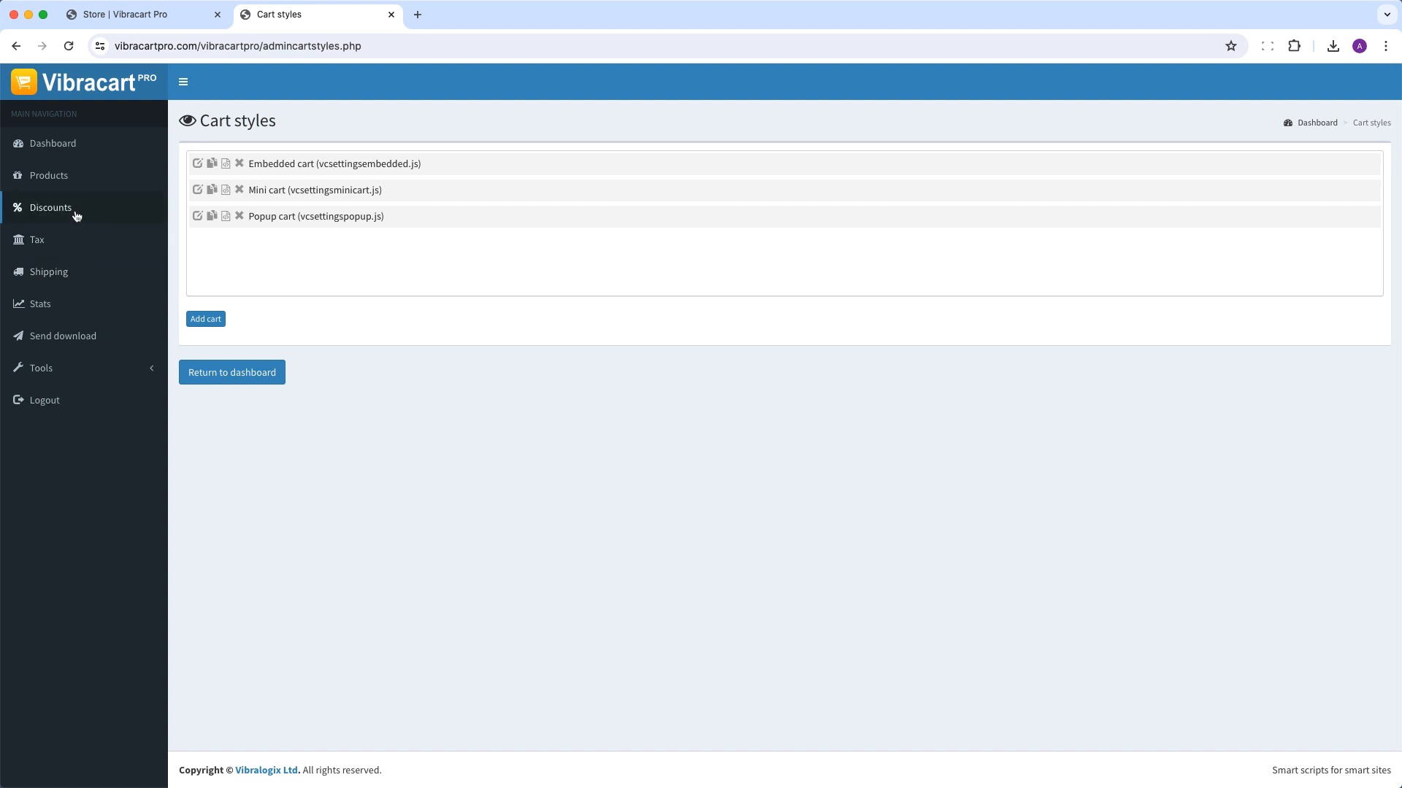
Step: Edit the Basic Dining Chair product and set its optional product page link to /basicchair/index.php
{"action": "left_click", "coordinate": [61, 181]}
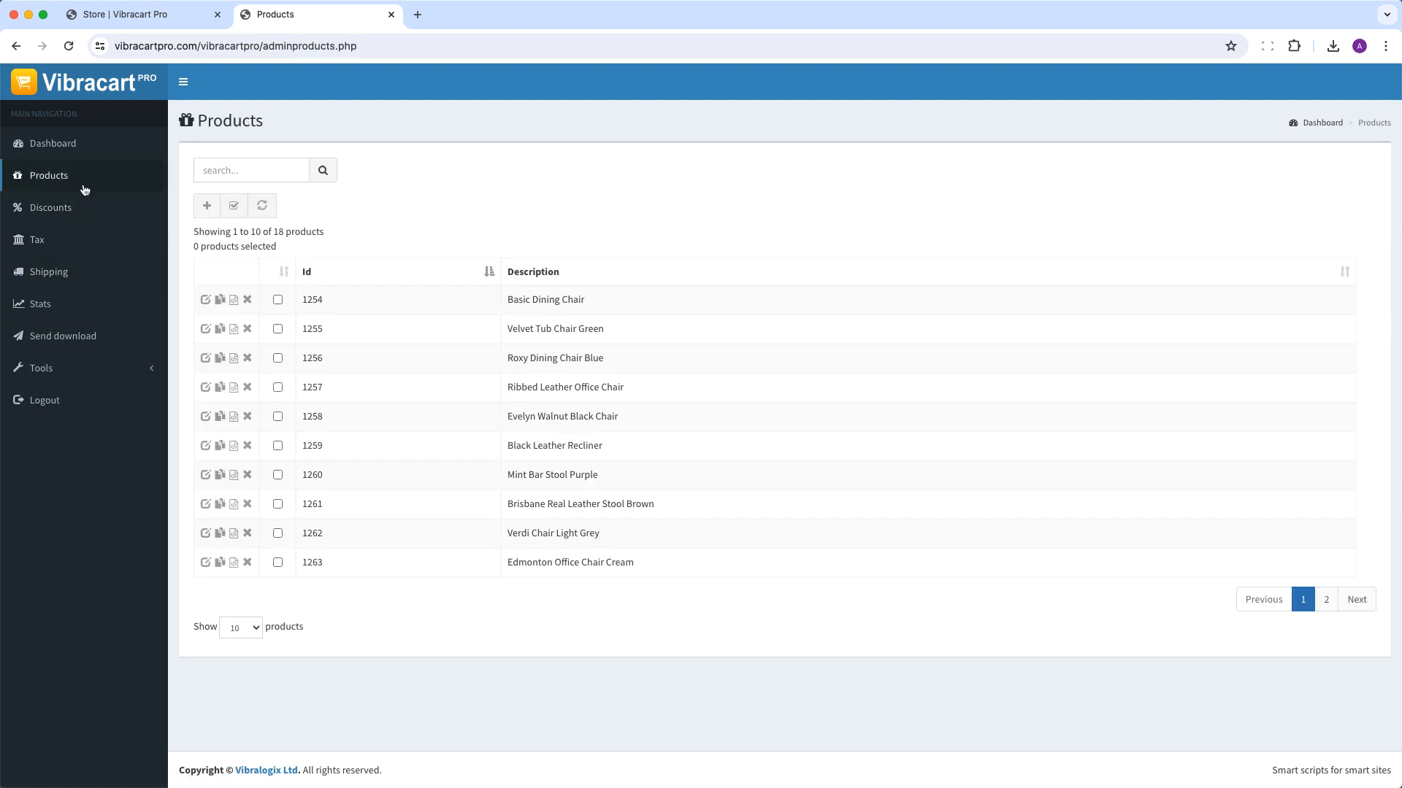
{"action": "left_click", "coordinate": [205, 300]}
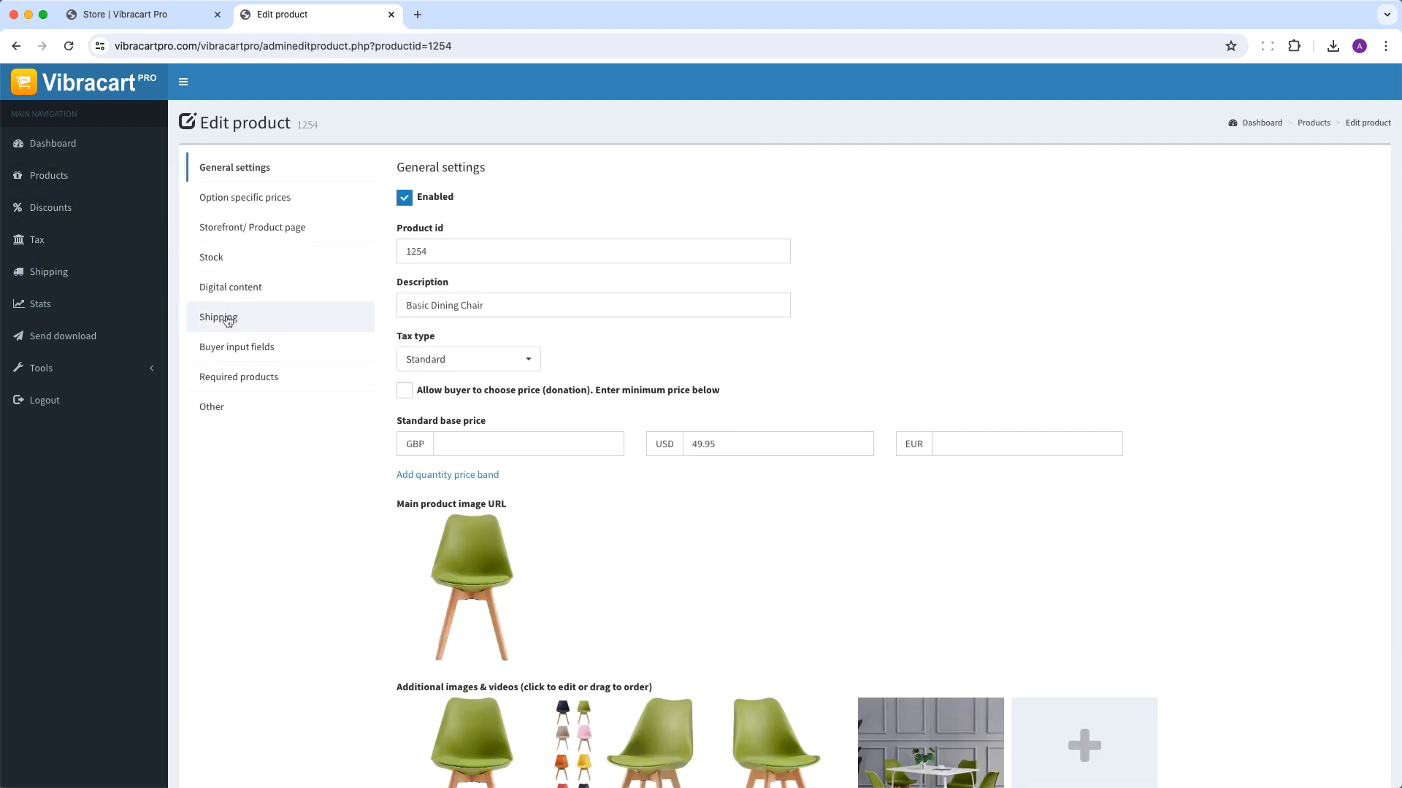
{"action": "left_click", "coordinate": [231, 230]}
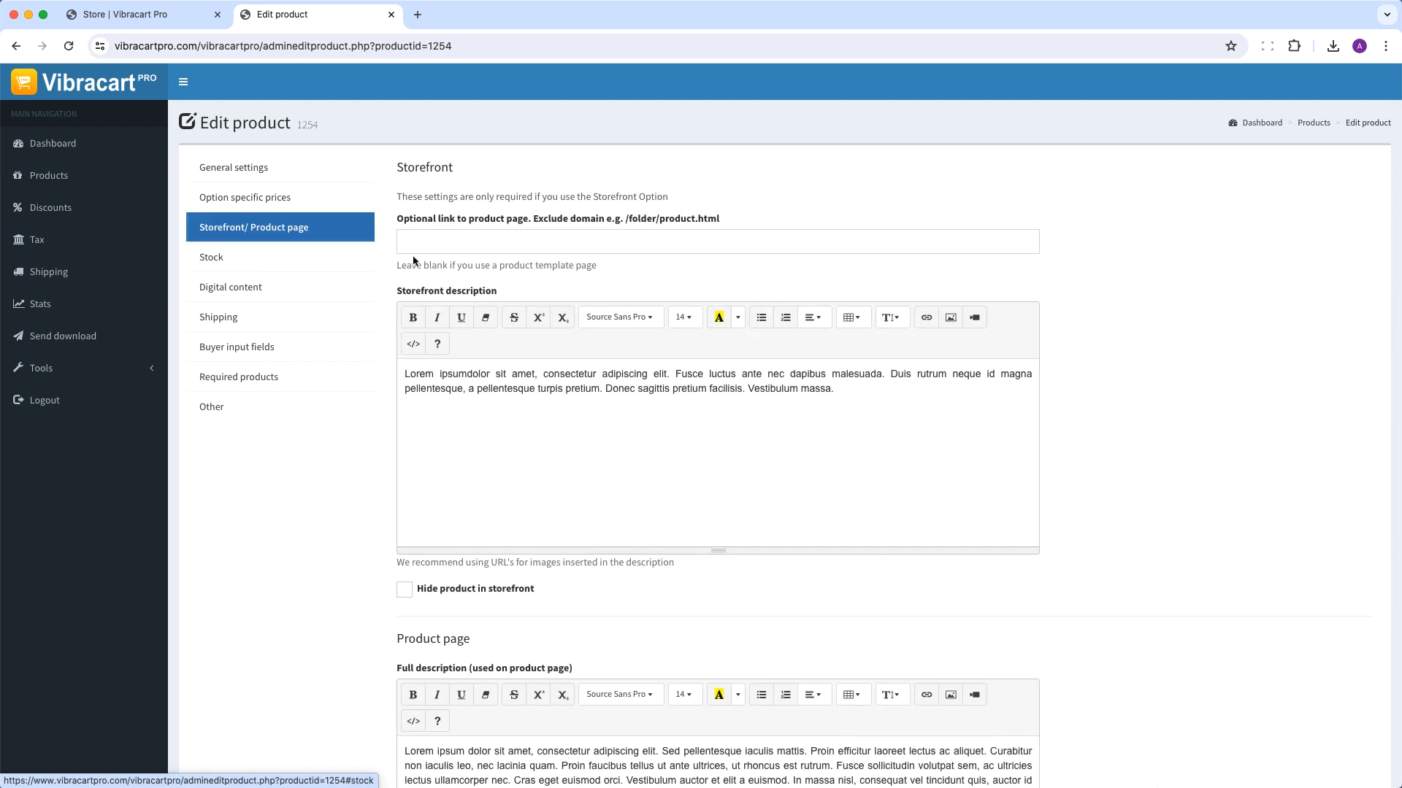
{"action": "left_click", "coordinate": [421, 241]}
{"action": "type", "text": "/basi"}
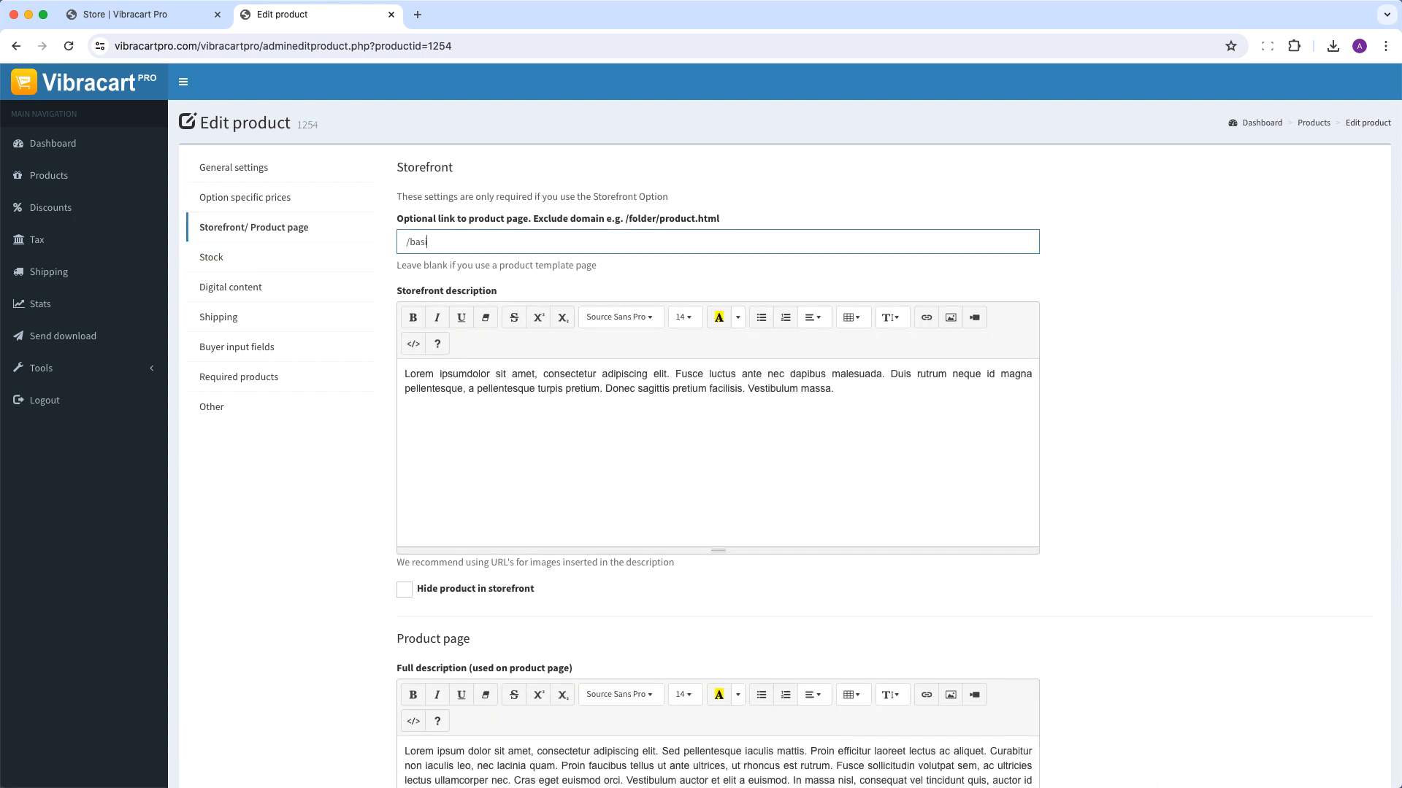
{"action": "type", "text": "cchair/index.php"}
{"action": "left_click", "coordinate": [538, 283]}
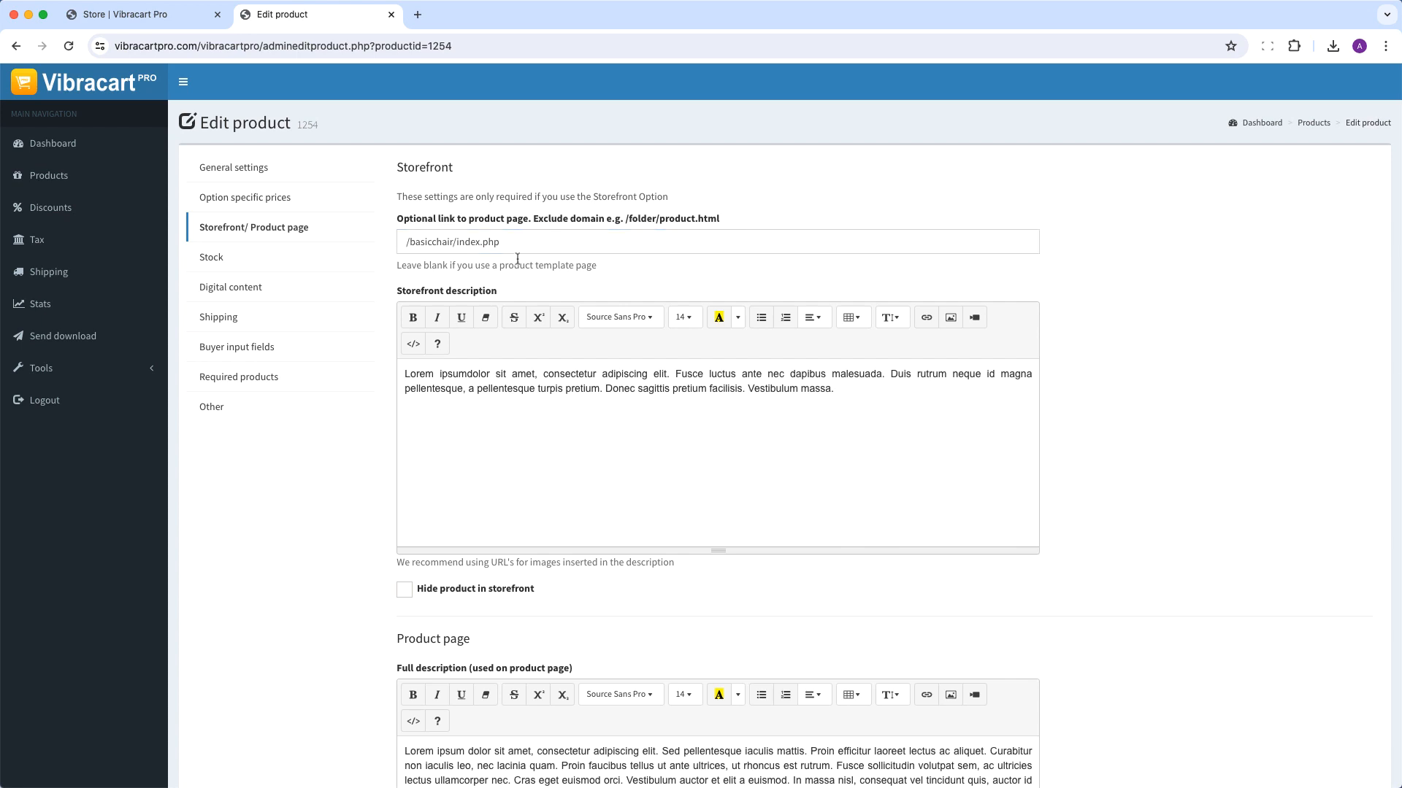
Step: Clear the Basic Dining Chair's optional link to a product page and leave the product editor
{"action": "left_click_drag", "start_coordinate": [503, 241], "coordinate": [382, 248]}
{"action": "key", "text": "BackSpace"}
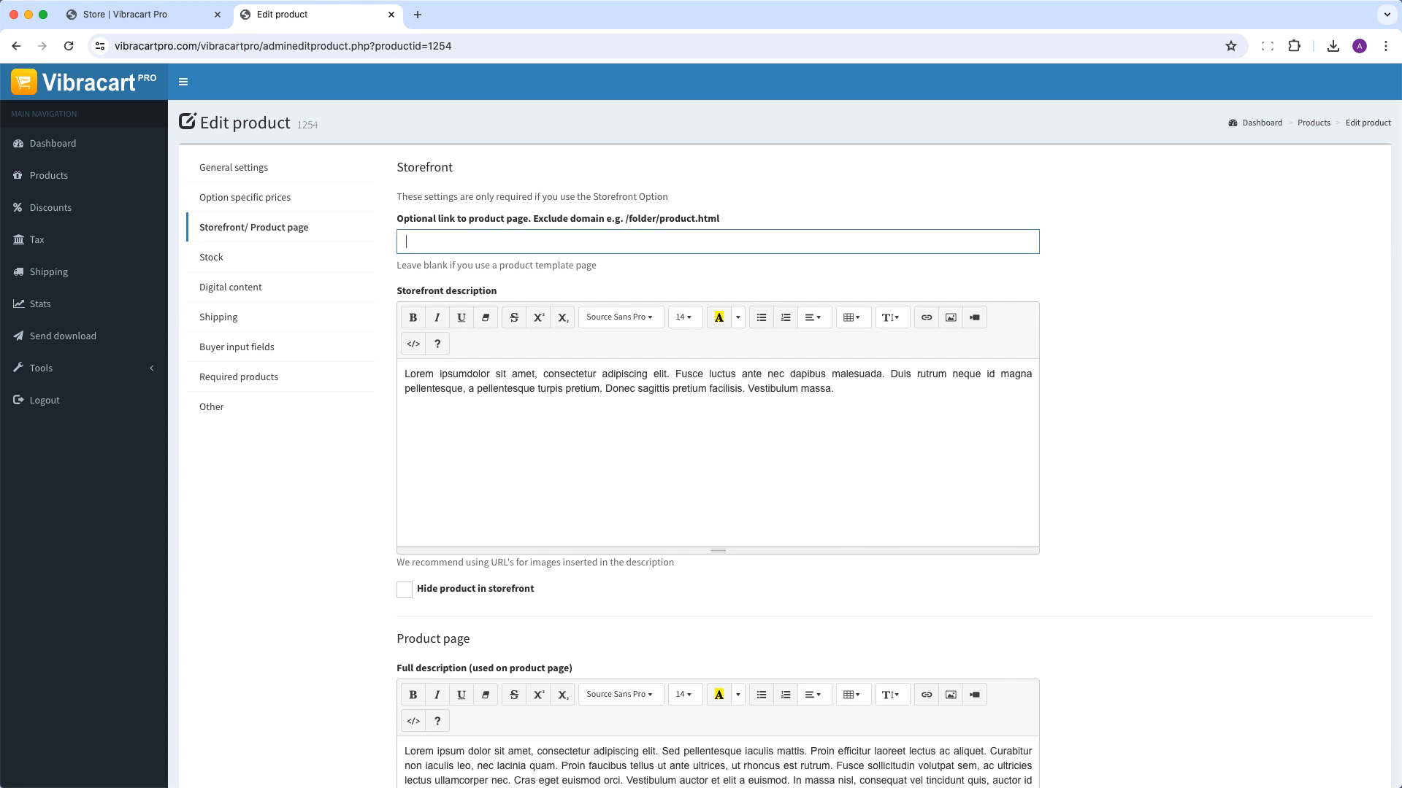
{"action": "scroll", "coordinate": [657, 511], "scroll_direction": "down", "scroll_amount": 5}
{"action": "left_click", "coordinate": [431, 729]}
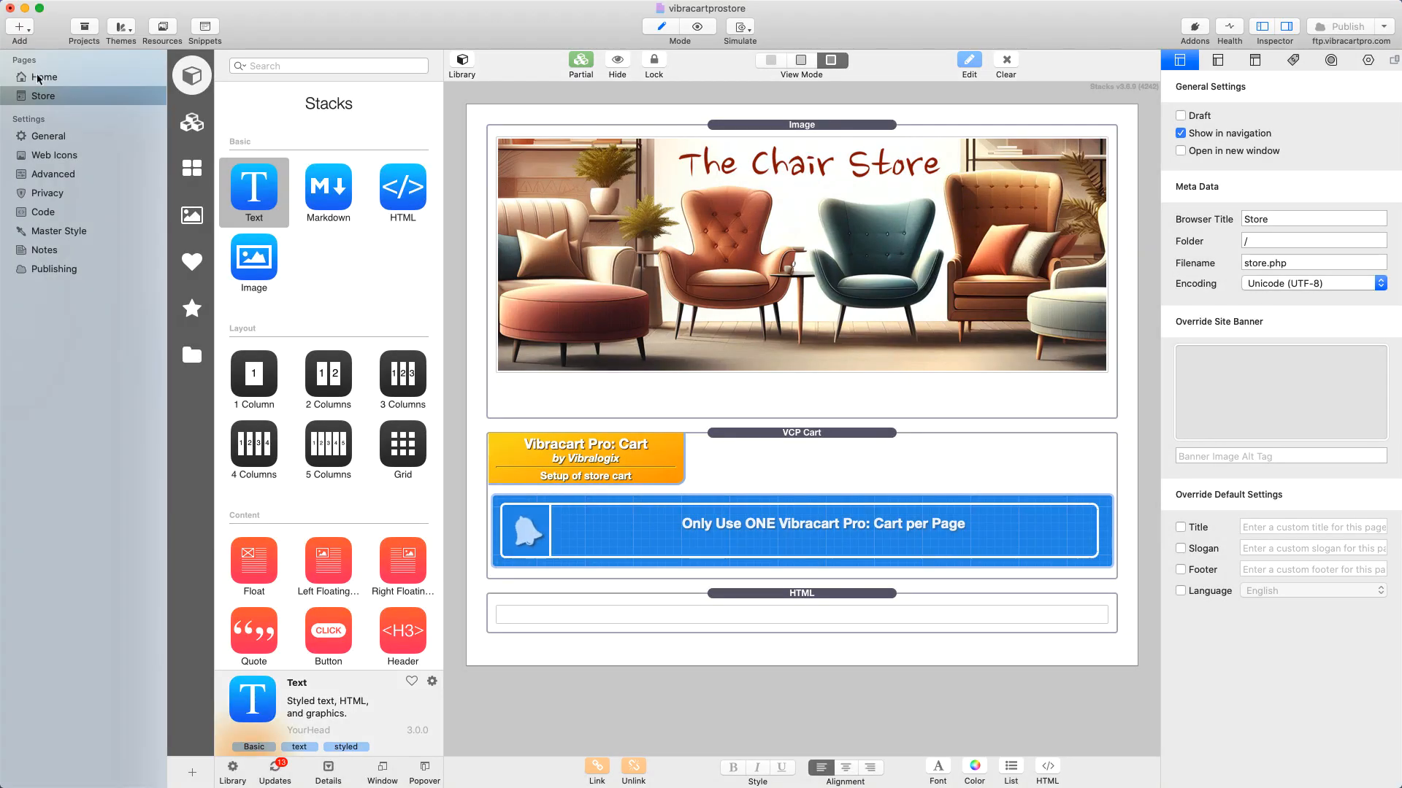
Step: Switch to RapidWeaver, add a new Stacks page, and set its filename to product.php and its folder to /
{"action": "left_click", "coordinate": [22, 28]}
{"action": "left_click", "coordinate": [3, 80]}
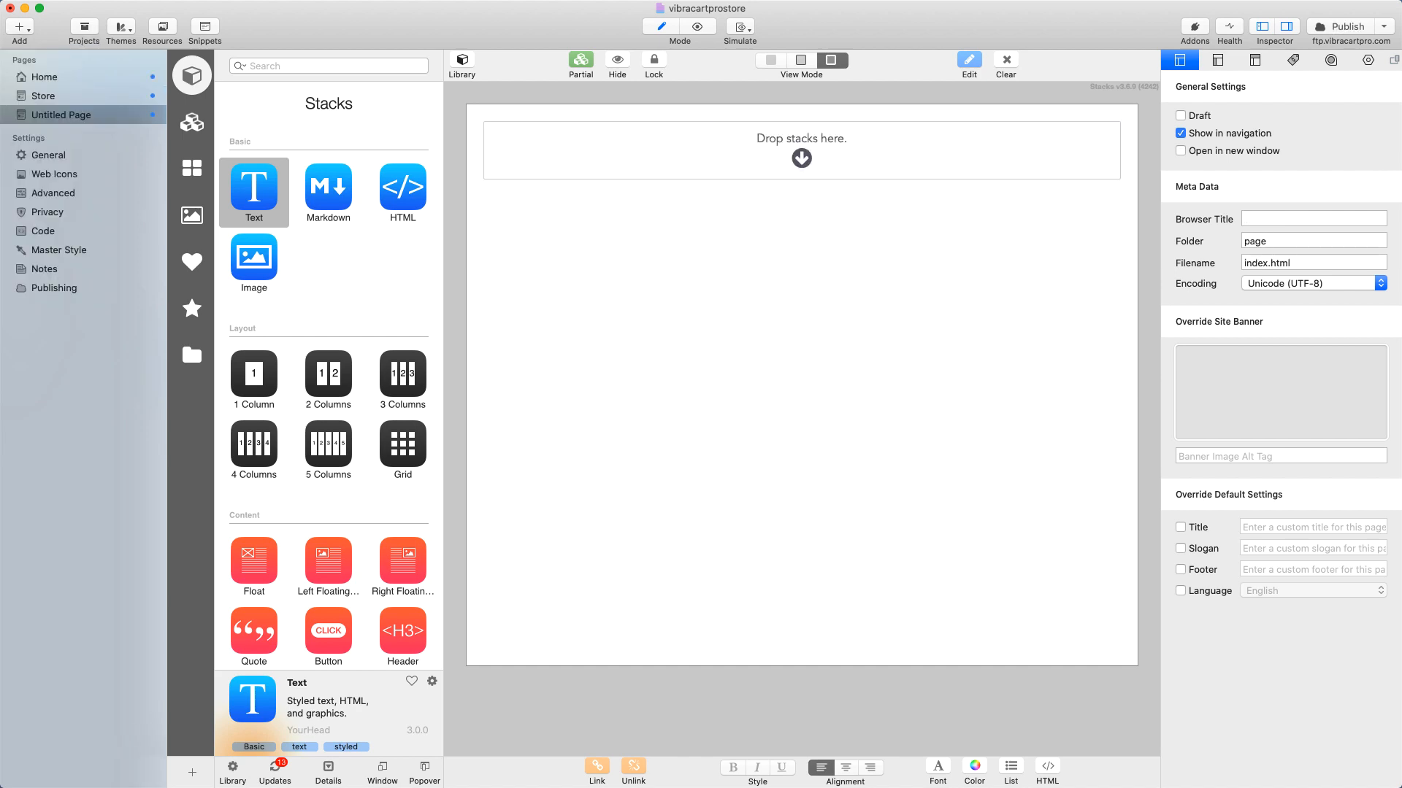
{"action": "left_click", "coordinate": [1256, 260]}
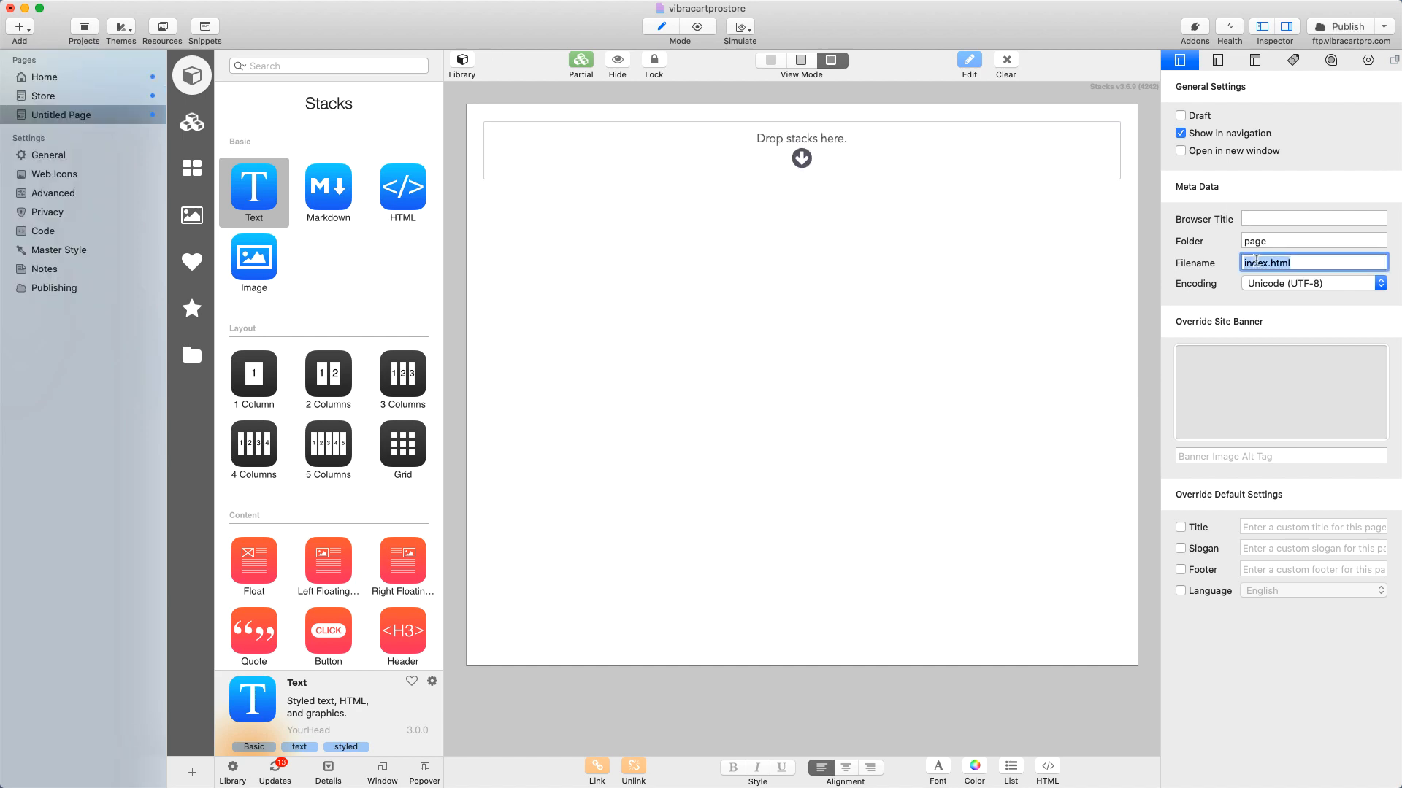
{"action": "type", "text": "product.php"}
{"action": "left_click", "coordinate": [1256, 241]}
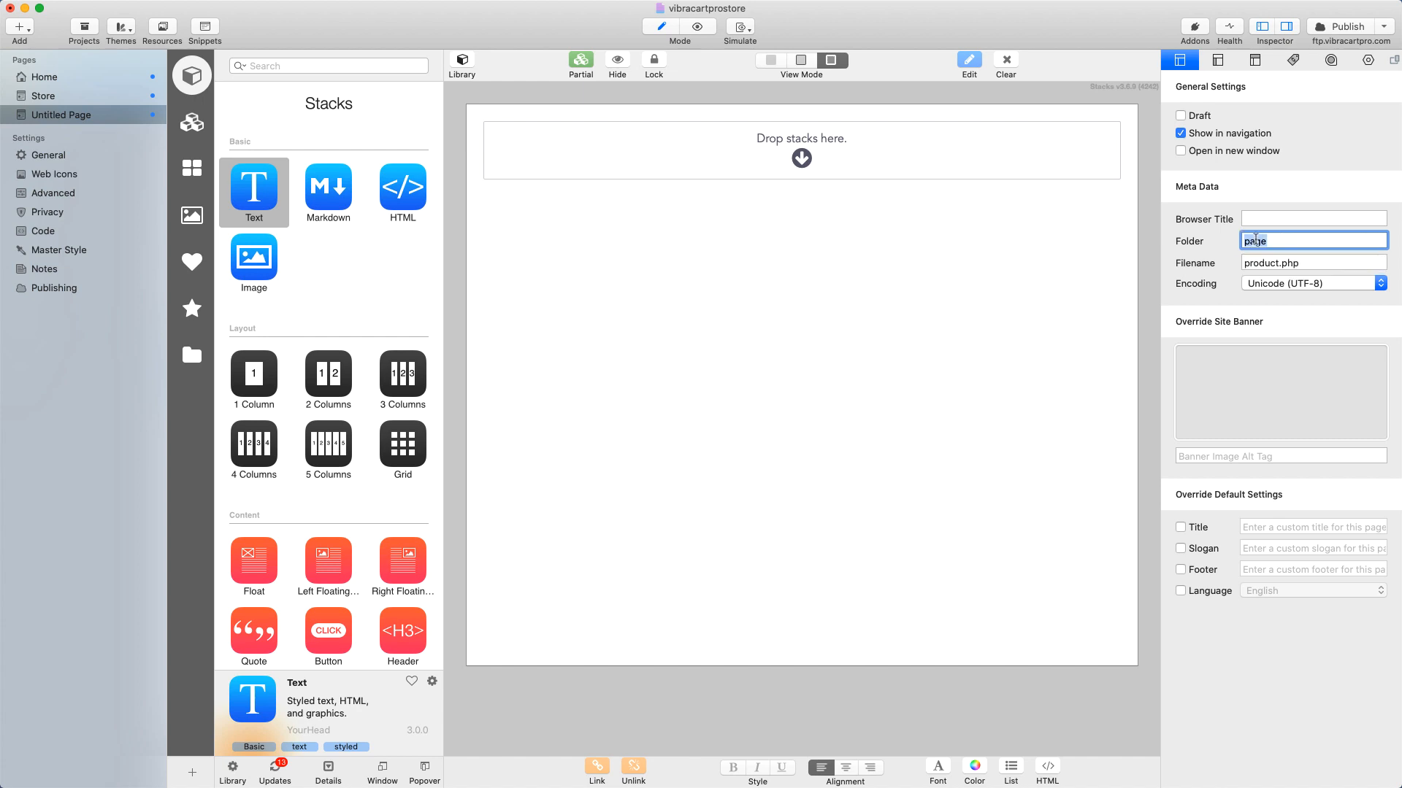
{"action": "type", "text": "/"}
Step: Hide the new page from navigation and use Product Details as both its browser title and page name
{"action": "left_click", "coordinate": [1180, 132]}
{"action": "left_click", "coordinate": [1261, 220]}
{"action": "type", "text": "Product Details"}
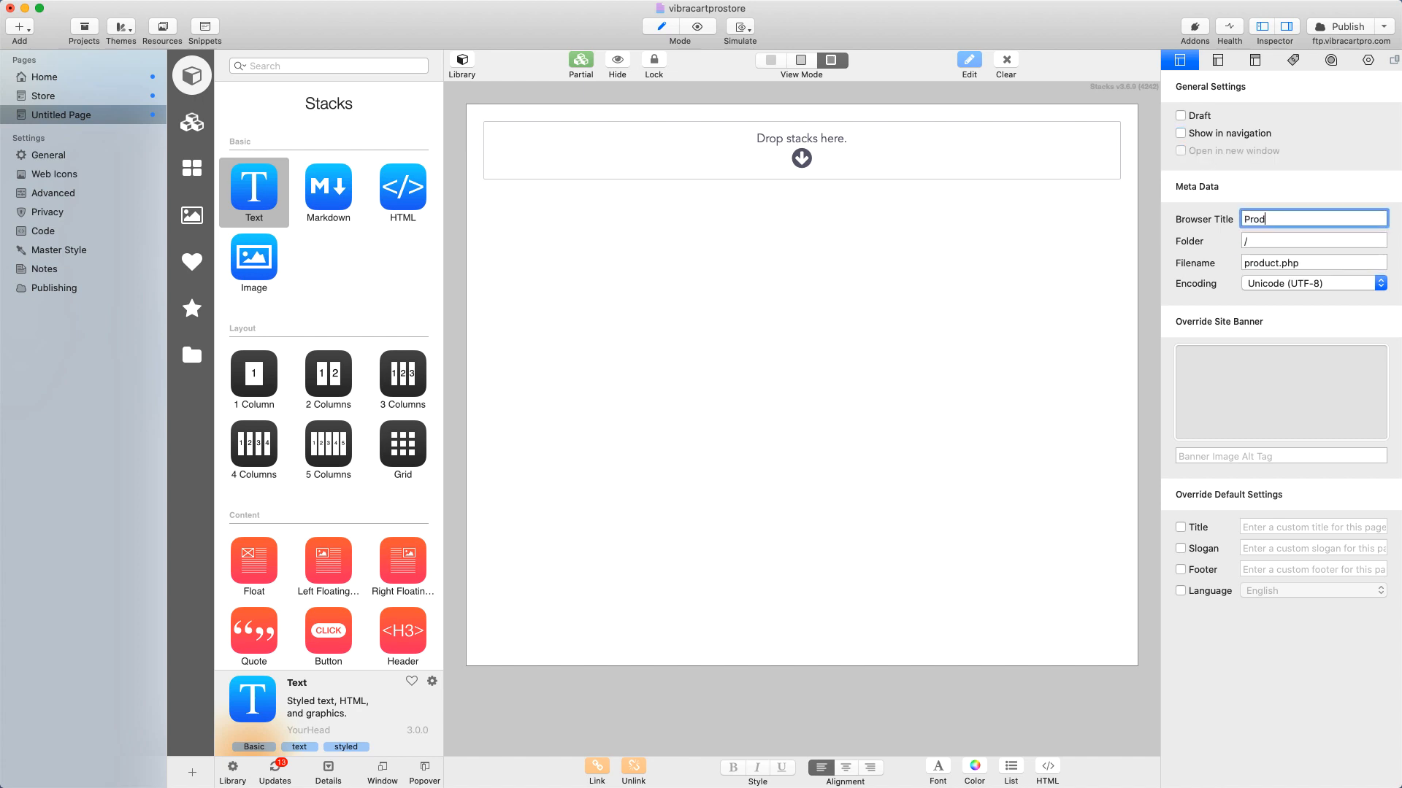
{"action": "double_click", "coordinate": [57, 115]}
{"action": "type", "text": "Pro"}
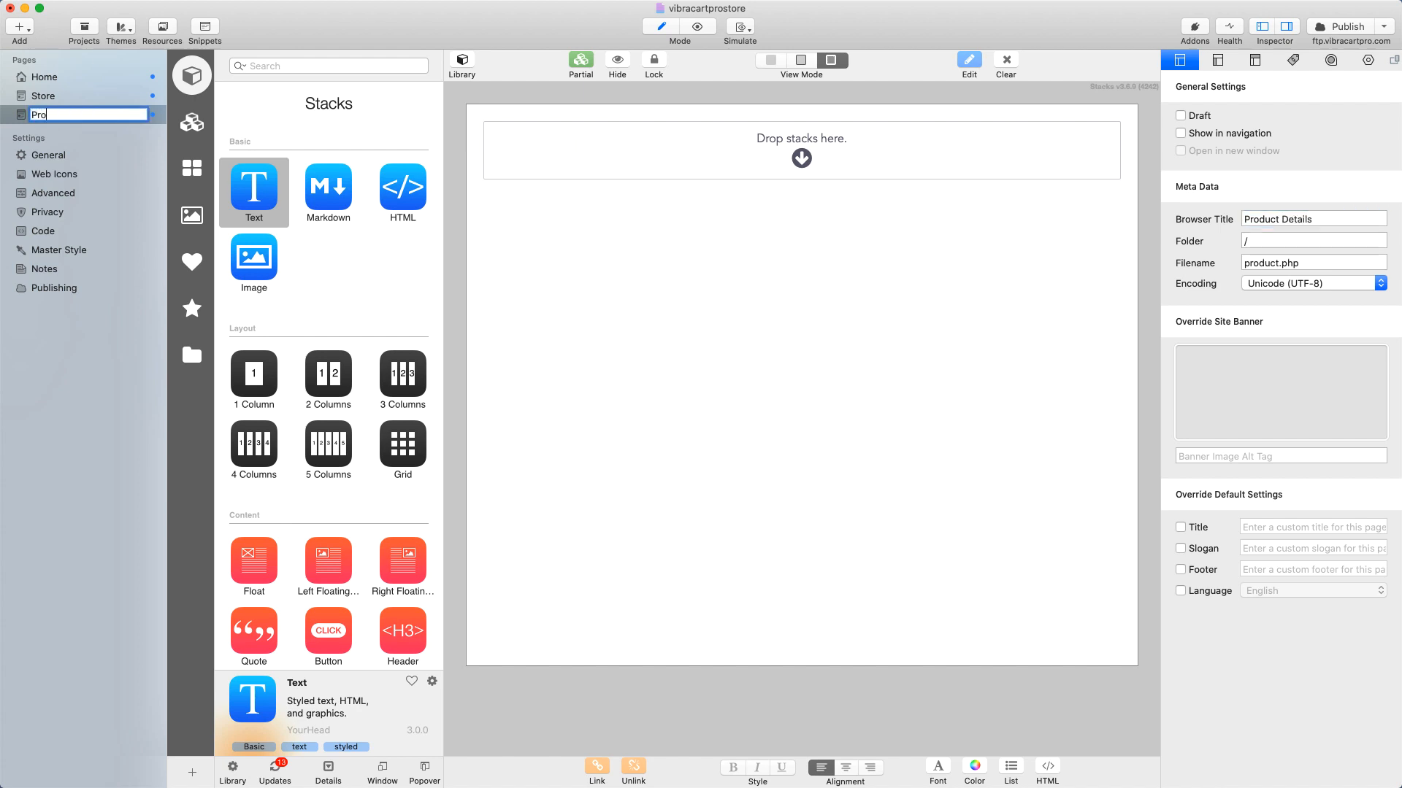
{"action": "type", "text": "duct Details"}
{"action": "left_click", "coordinate": [684, 161]}
Step: Place an Image stack on the empty page and fill it with The Chair Store banner picture
{"action": "left_click", "coordinate": [253, 258]}
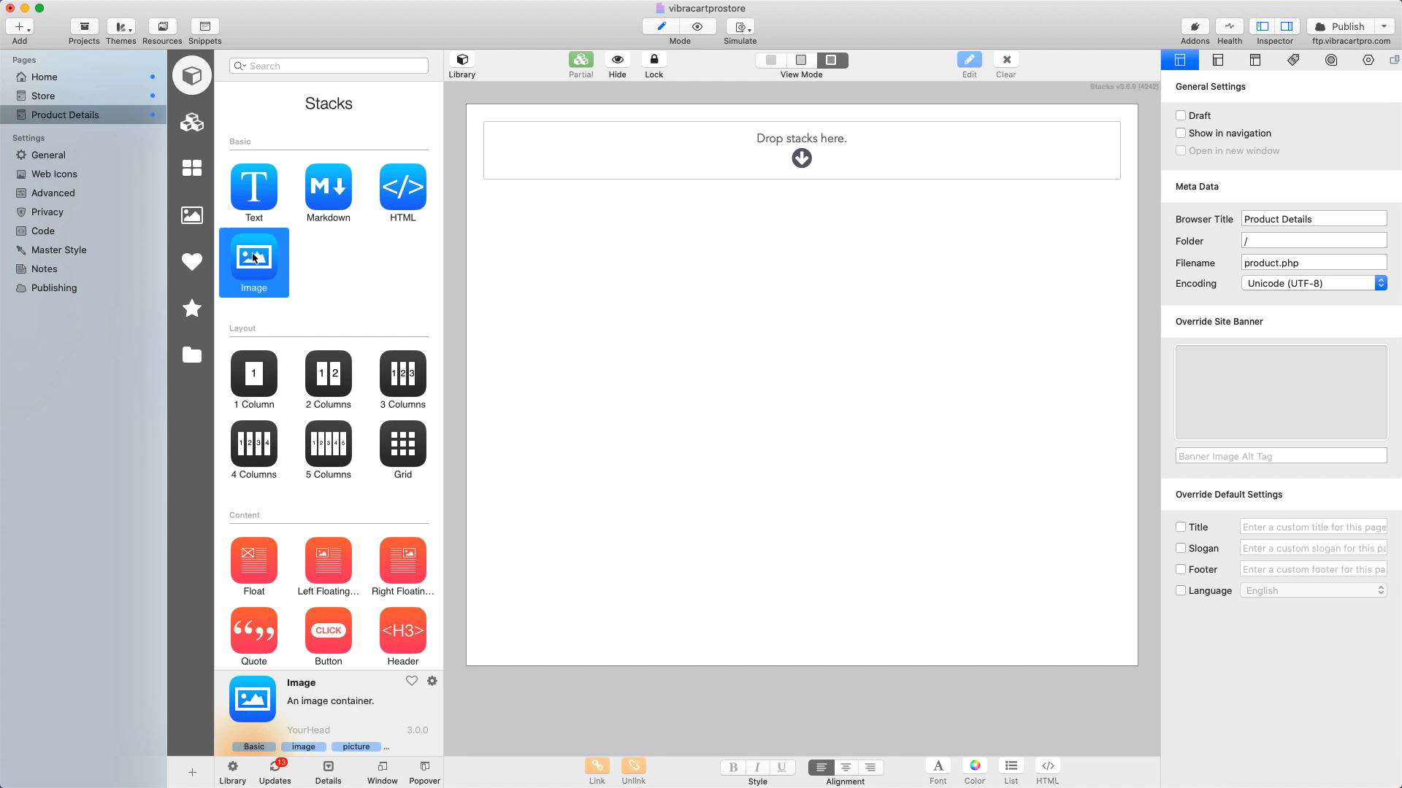
{"action": "left_click_drag", "start_coordinate": [253, 258], "coordinate": [675, 161]}
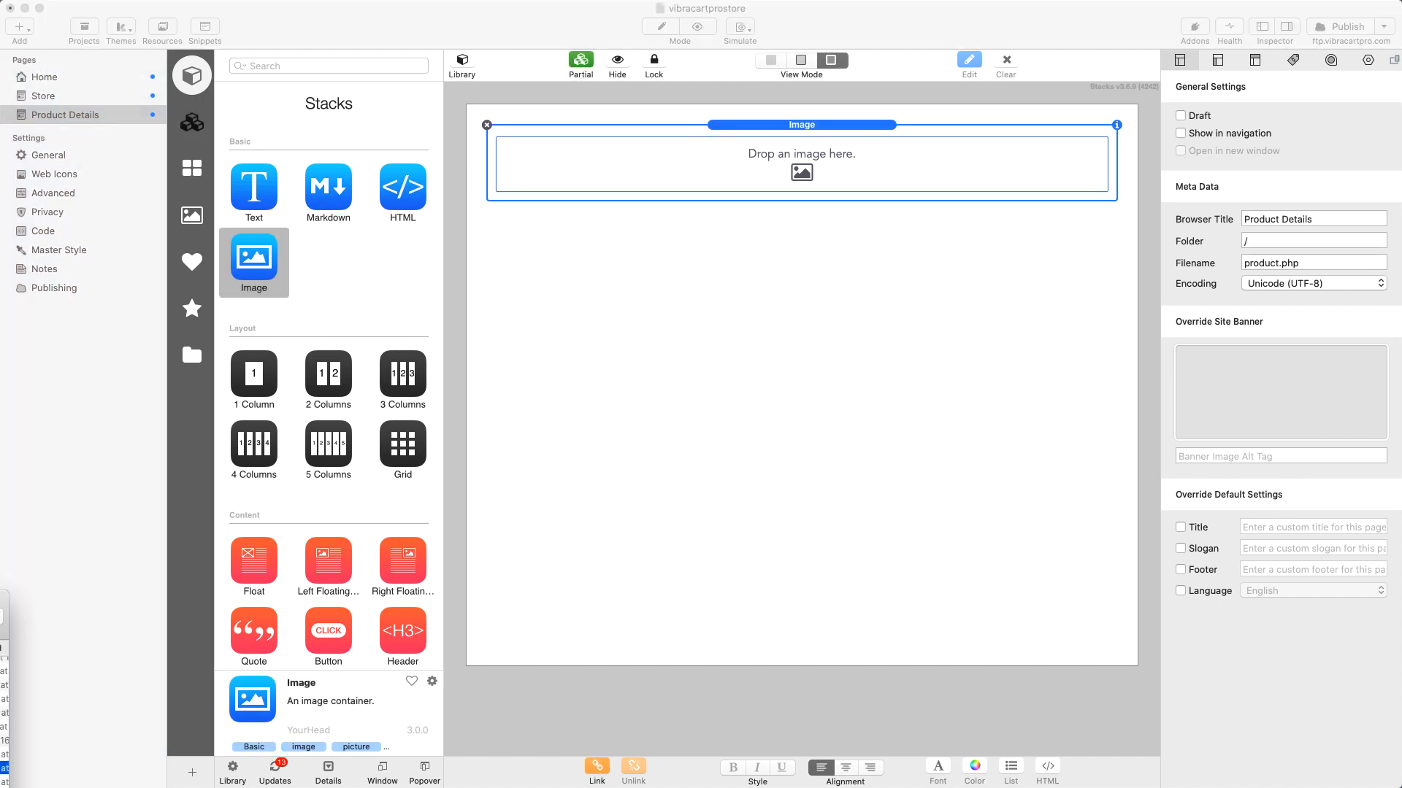
{"action": "left_click_drag", "start_coordinate": [4, 768], "coordinate": [701, 167]}
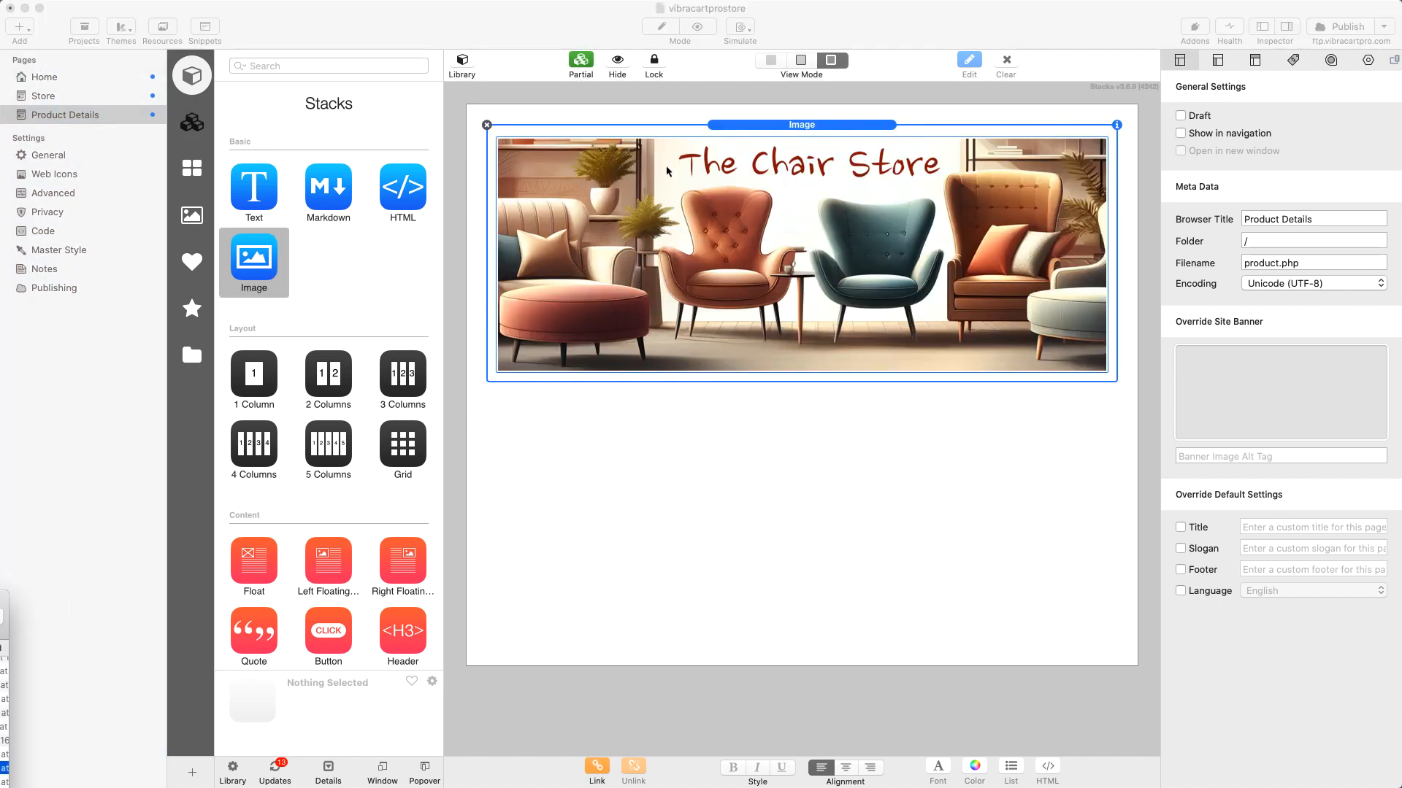
Step: Set the banner Image stack's bottom margin to 50 px
{"action": "left_click", "coordinate": [782, 129]}
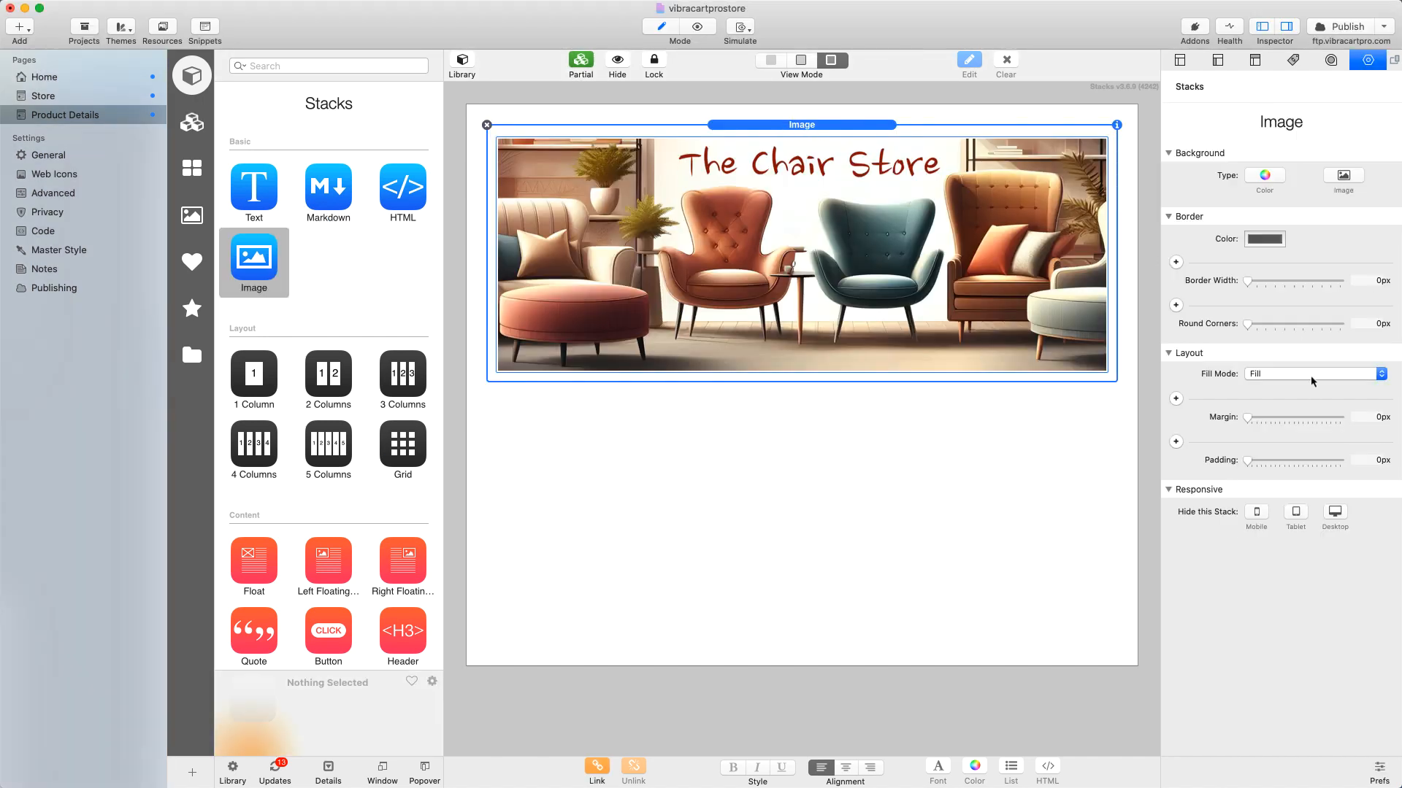
{"action": "left_click", "coordinate": [1175, 400]}
{"action": "double_click", "coordinate": [1300, 421]}
{"action": "type", "text": "50"}
{"action": "key", "text": "Tab"}
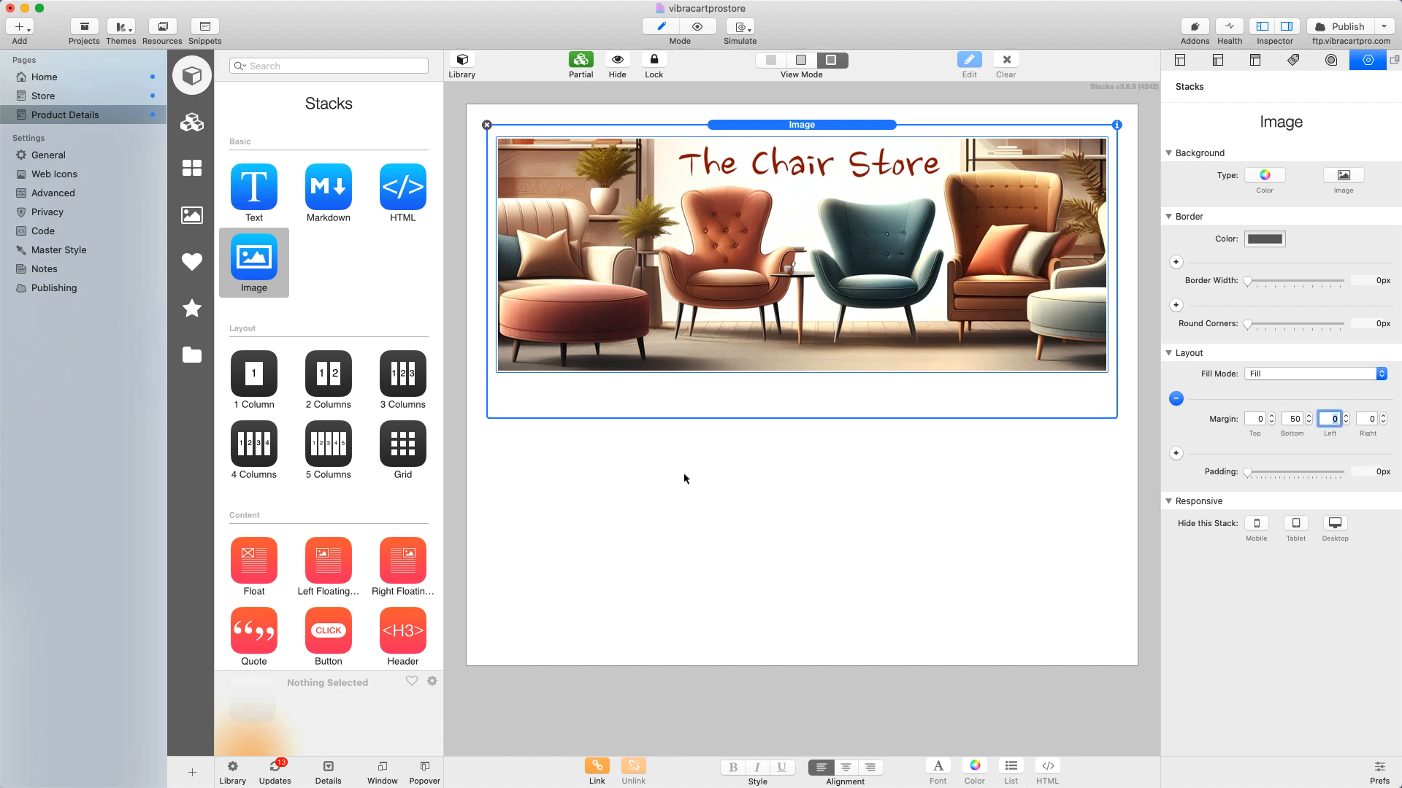
{"action": "left_click", "coordinate": [620, 475]}
Step: Add a VCP Cart stack below the banner image and choose its store processor
{"action": "scroll", "coordinate": [317, 521], "scroll_direction": "down", "scroll_amount": 15}
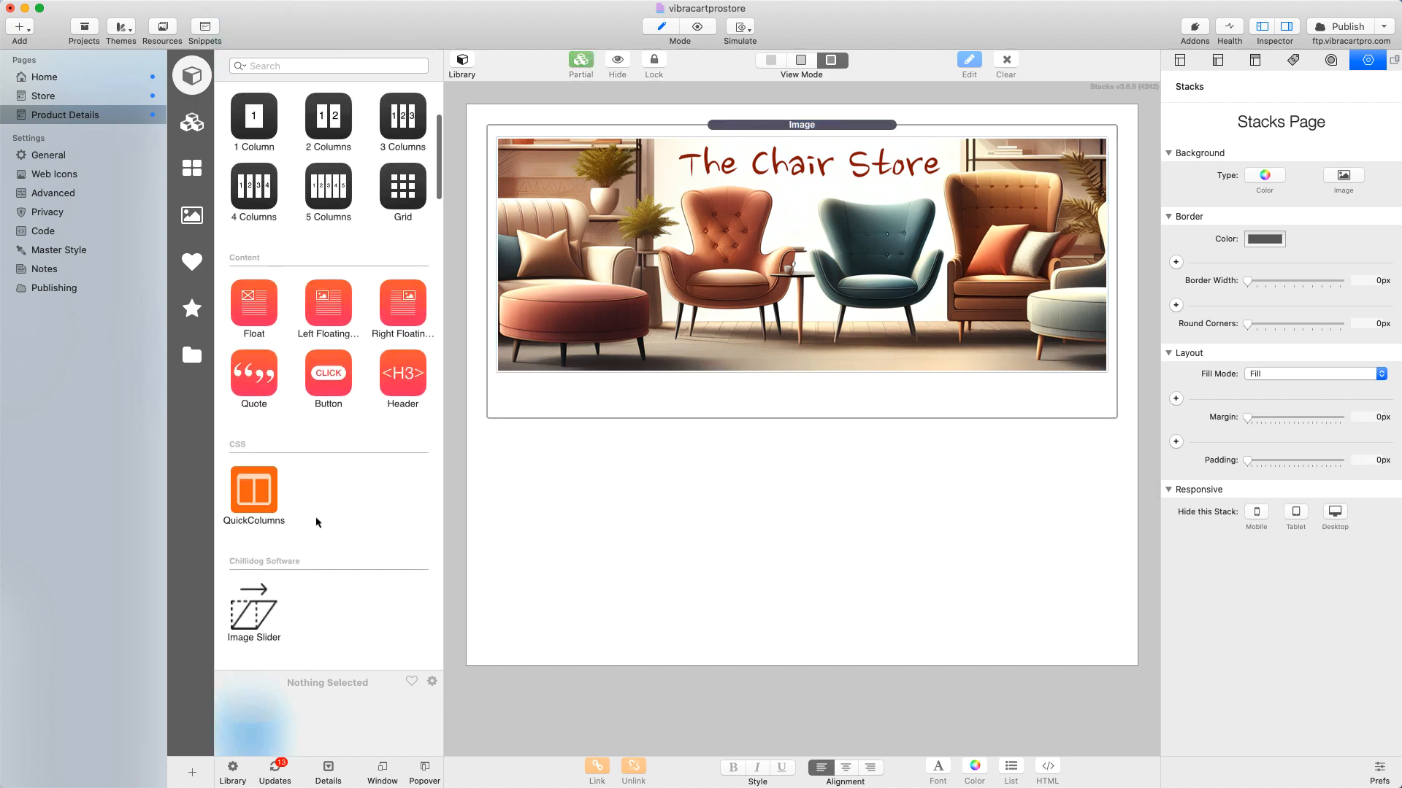
{"action": "scroll", "coordinate": [317, 521], "scroll_direction": "down", "scroll_amount": 15}
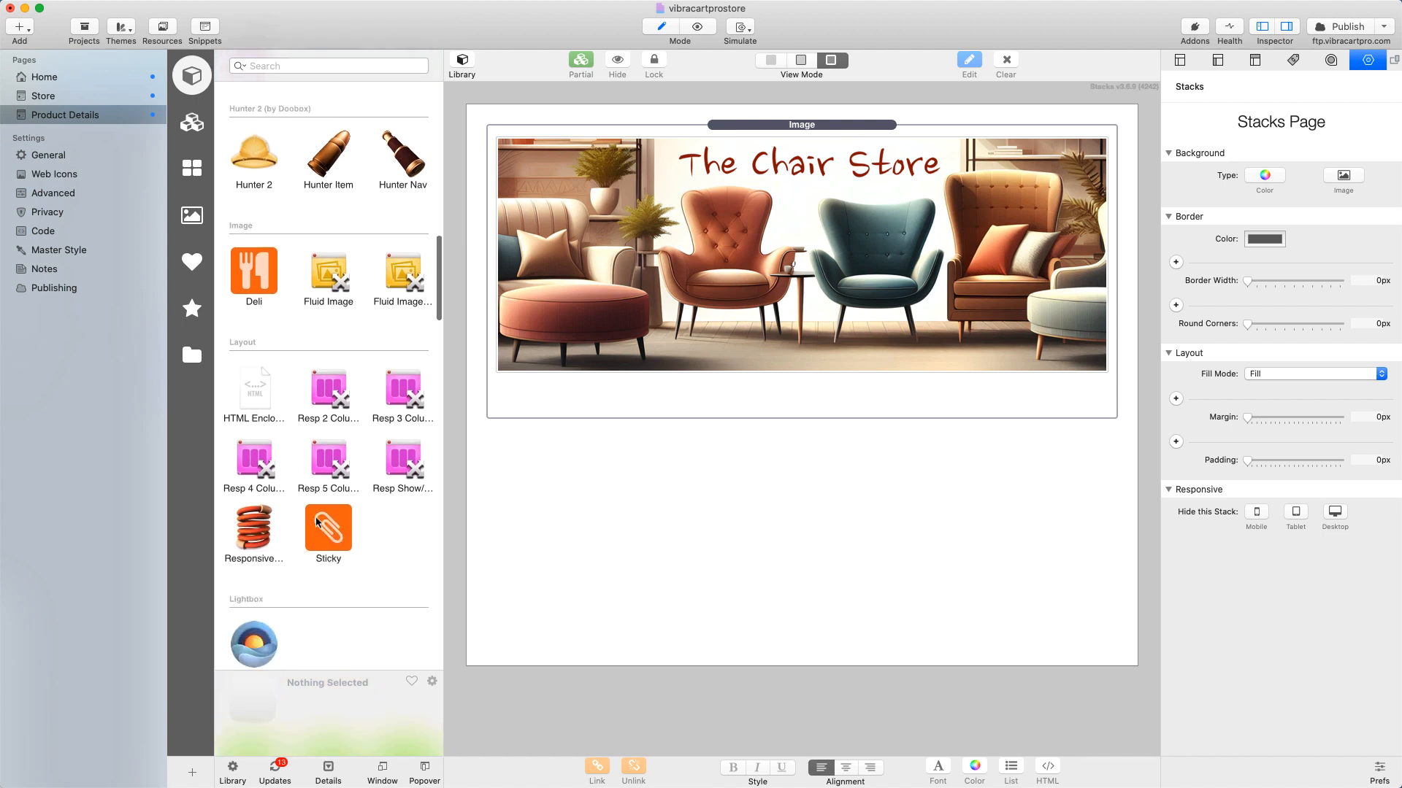
{"action": "scroll", "coordinate": [317, 522], "scroll_direction": "down", "scroll_amount": 15}
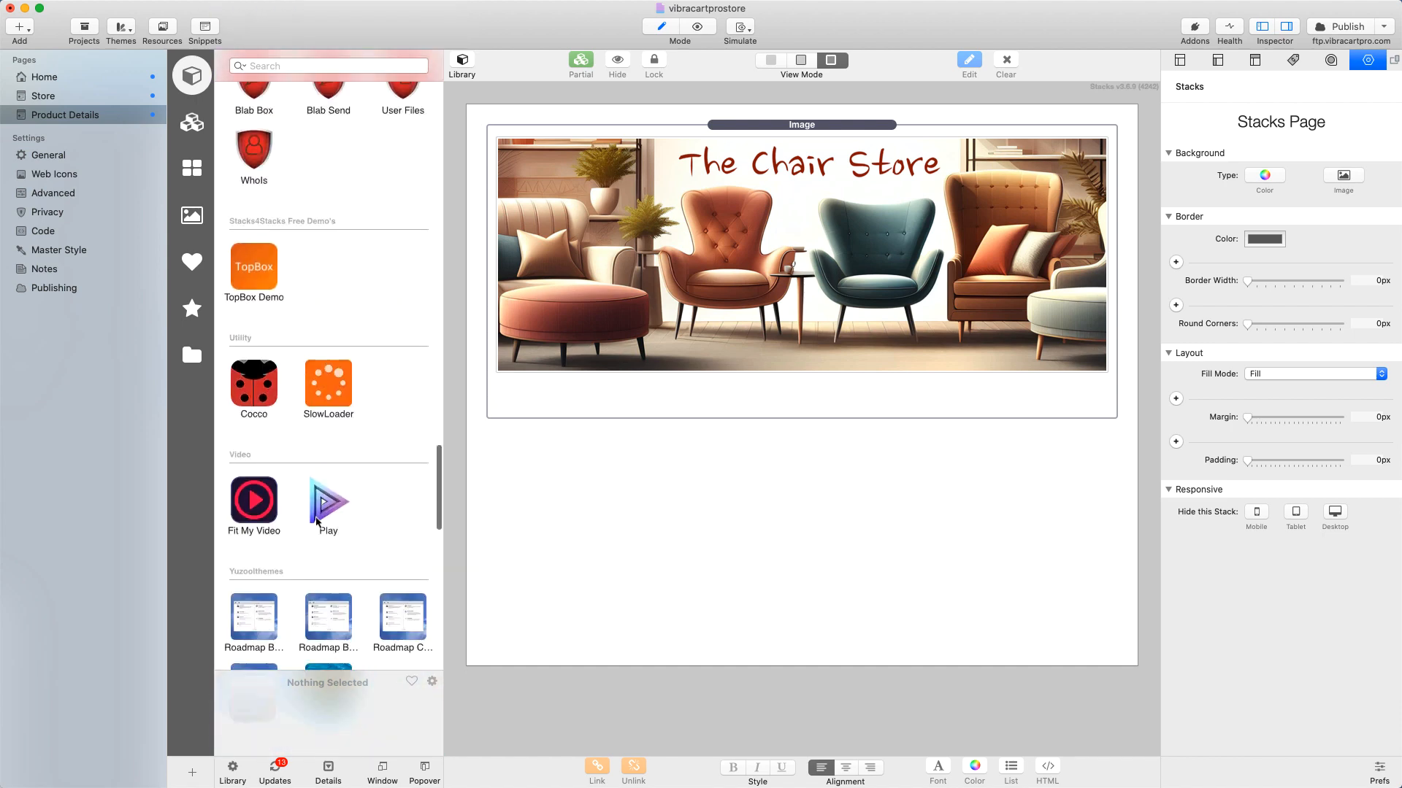
{"action": "left_click_drag", "start_coordinate": [385, 360], "coordinate": [730, 467]}
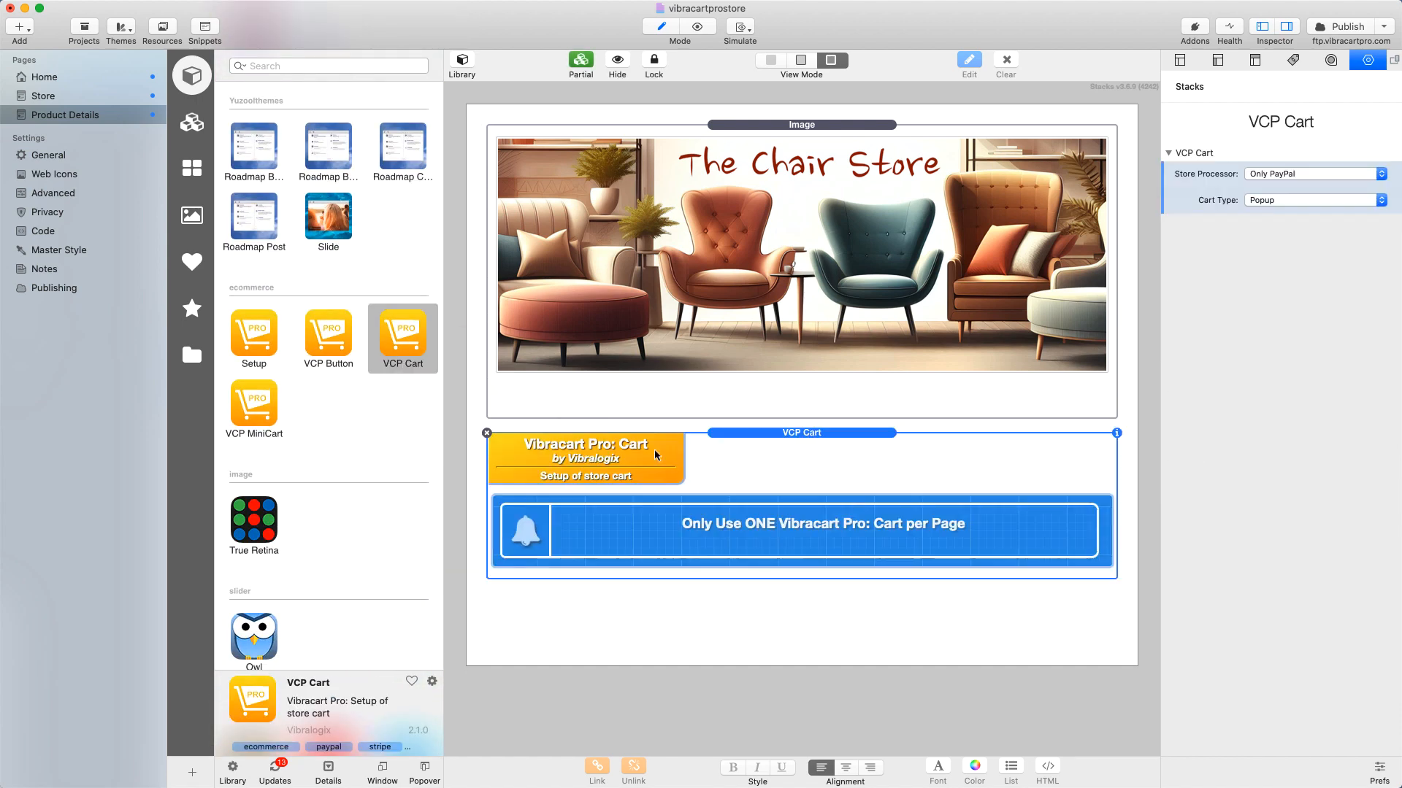
{"action": "left_click", "coordinate": [1382, 176]}
{"action": "left_click", "coordinate": [1314, 197]}
{"action": "left_click", "coordinate": [551, 632]}
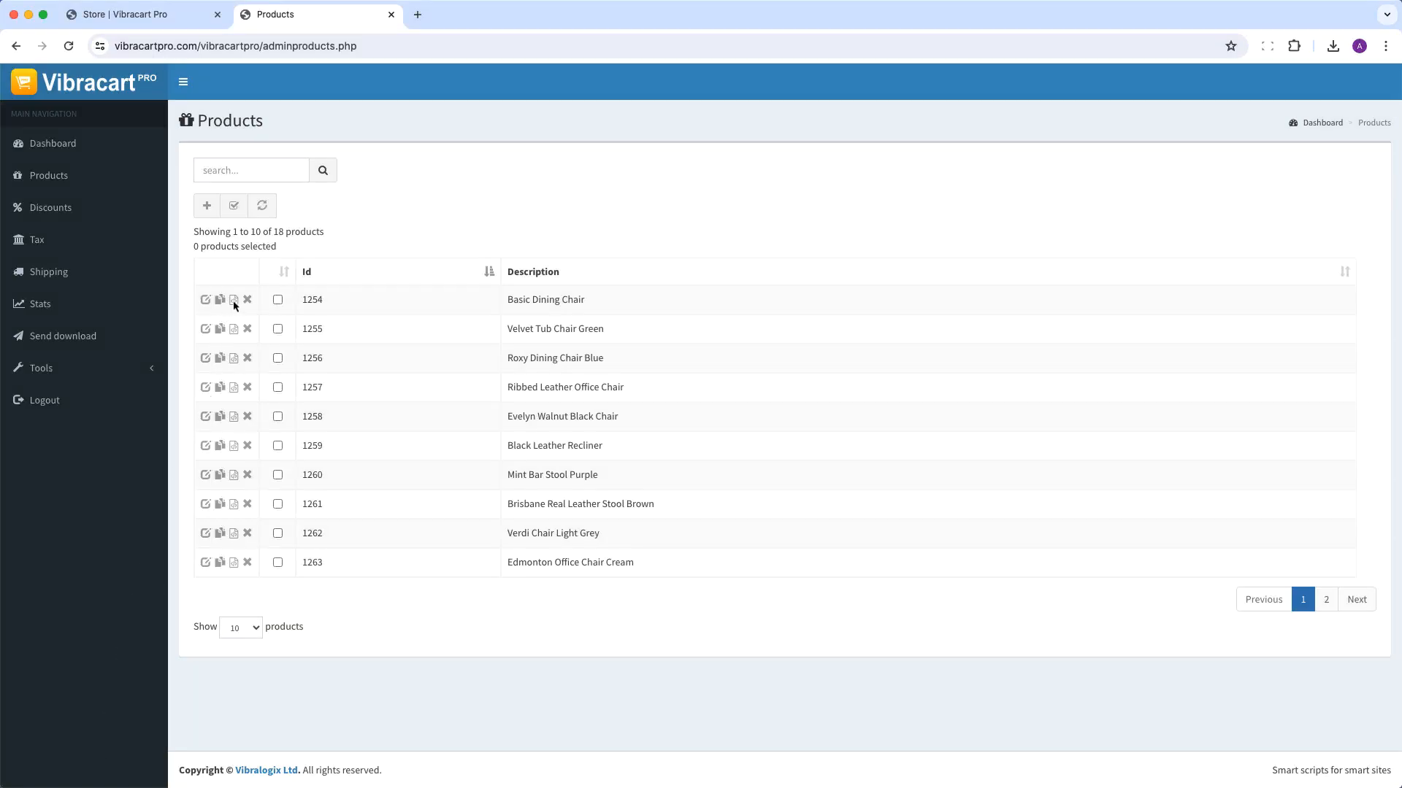
Step: In the browser, open the Basic Dining Chair's code snippets, choose Snippets for product template page, and copy the product description snippet
{"action": "left_click", "coordinate": [234, 300]}
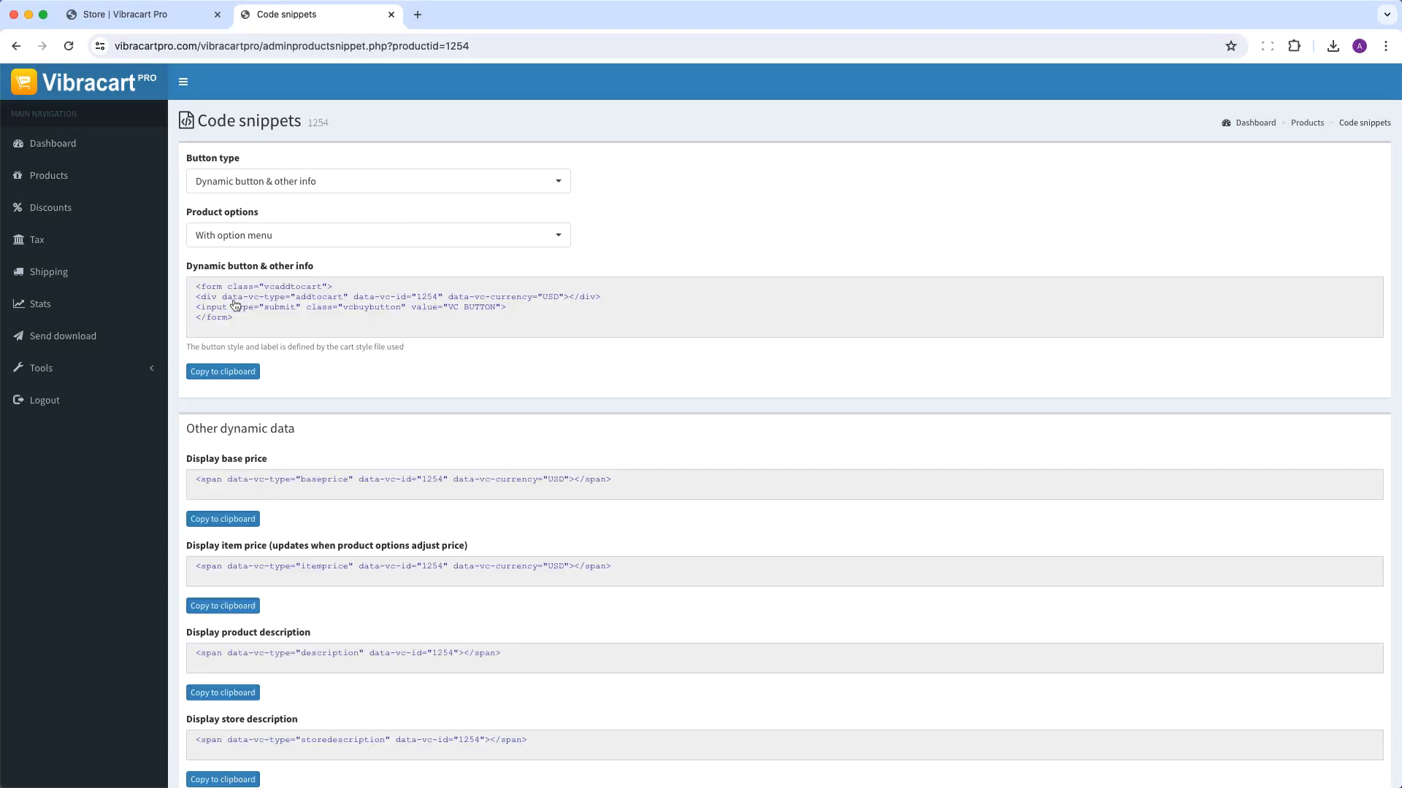
{"action": "left_click", "coordinate": [284, 185]}
{"action": "left_click", "coordinate": [256, 248]}
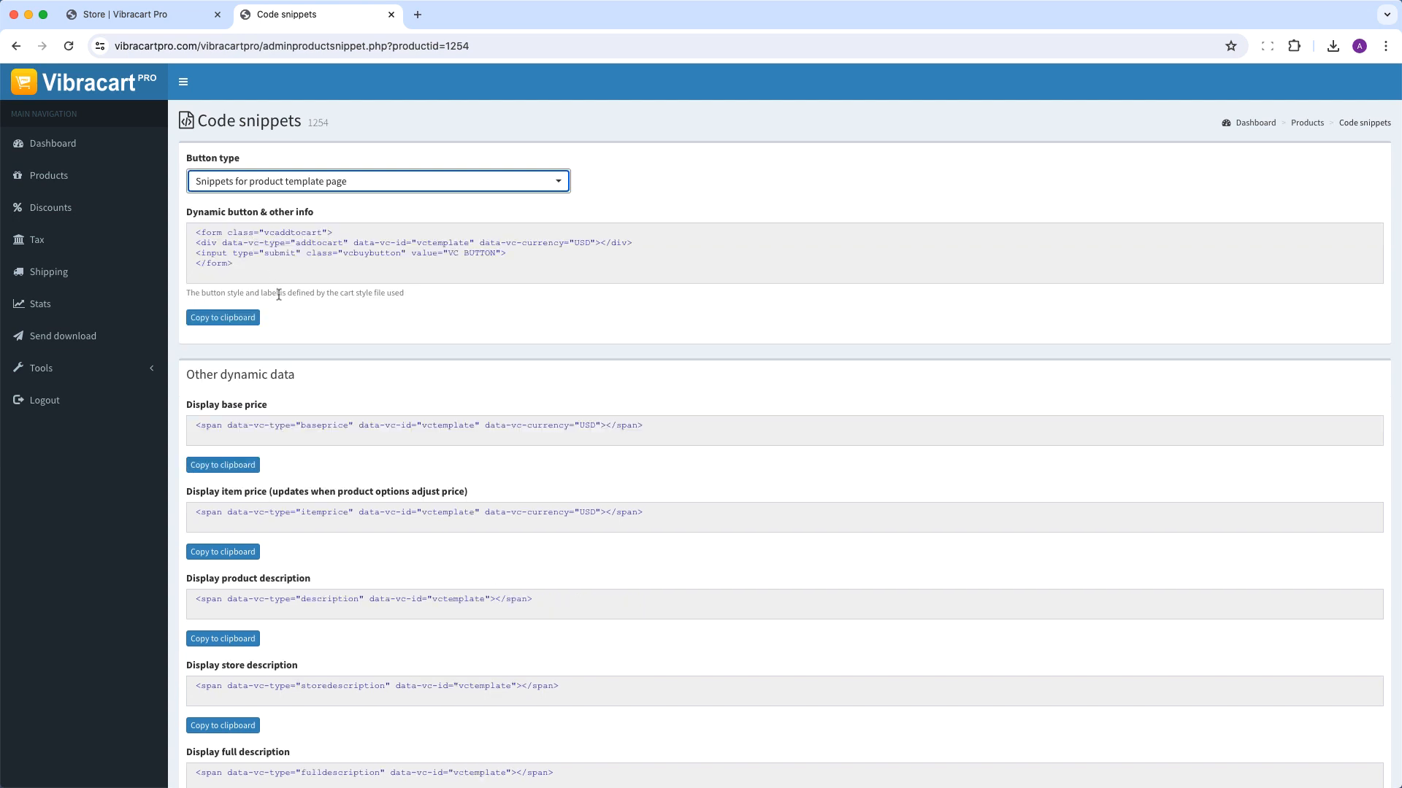
{"action": "scroll", "coordinate": [322, 322], "scroll_direction": "down", "scroll_amount": 5}
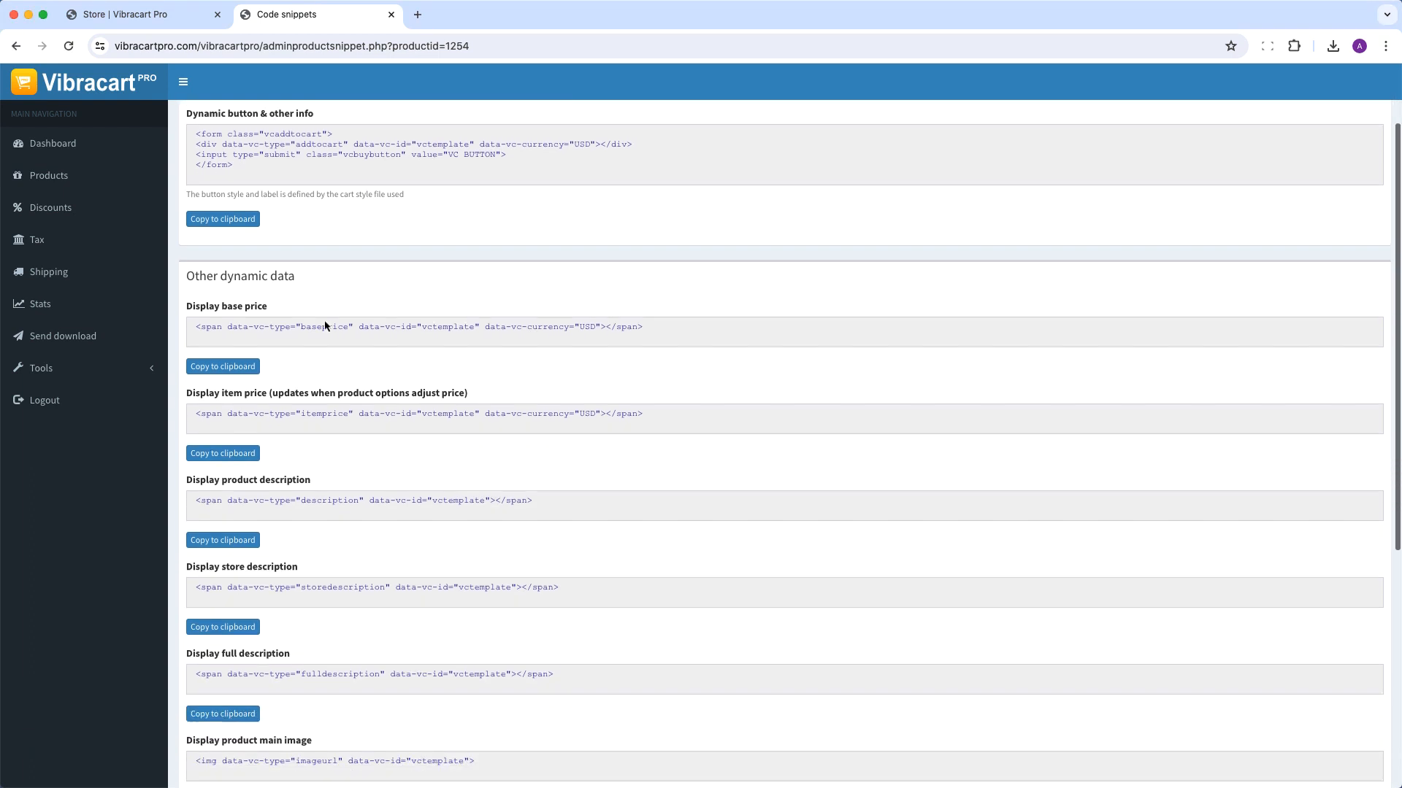
{"action": "left_click", "coordinate": [220, 399]}
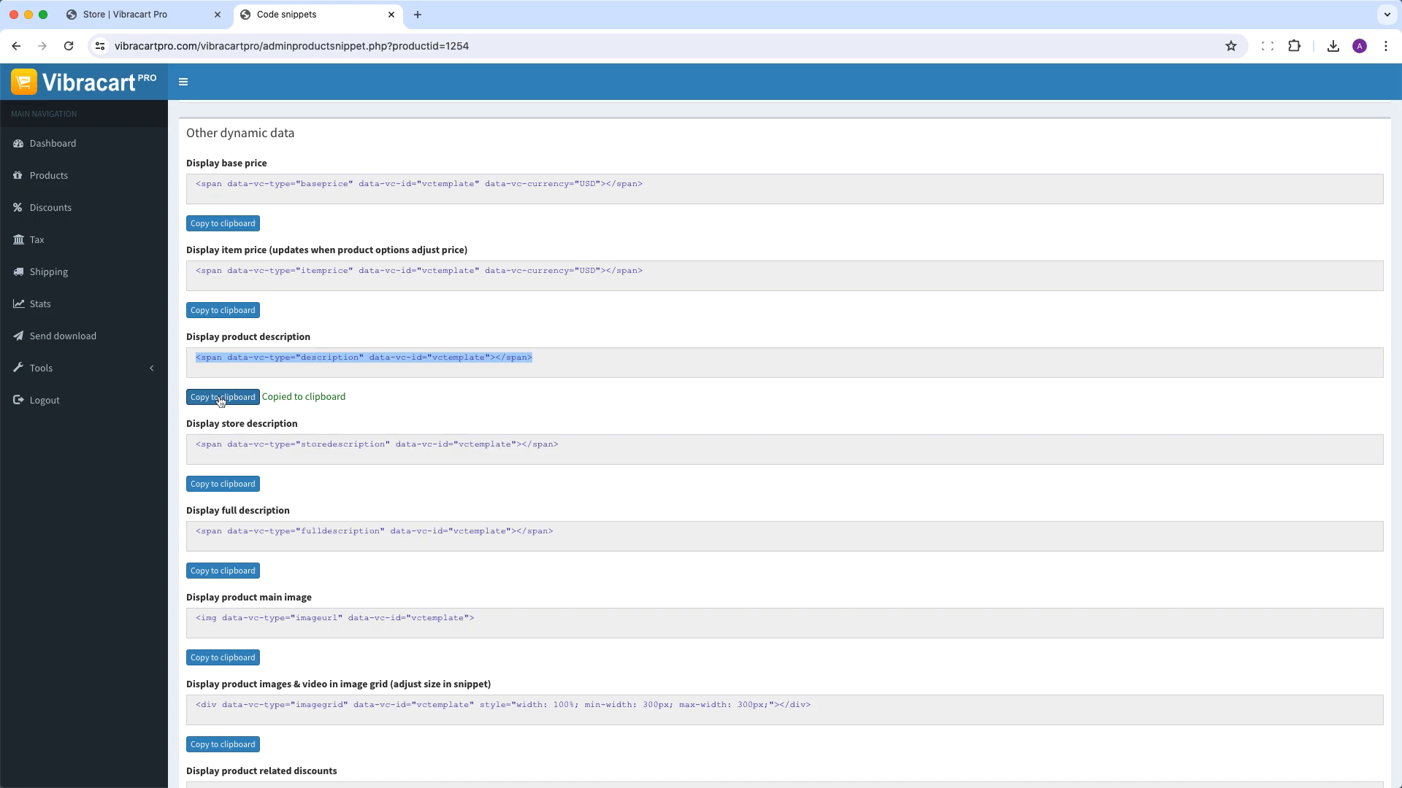
Step: Return to RapidWeaver, add a Header stack below the VCP Cart, and set its size to H1 - Page Title
{"action": "key", "text": "super+Tab"}
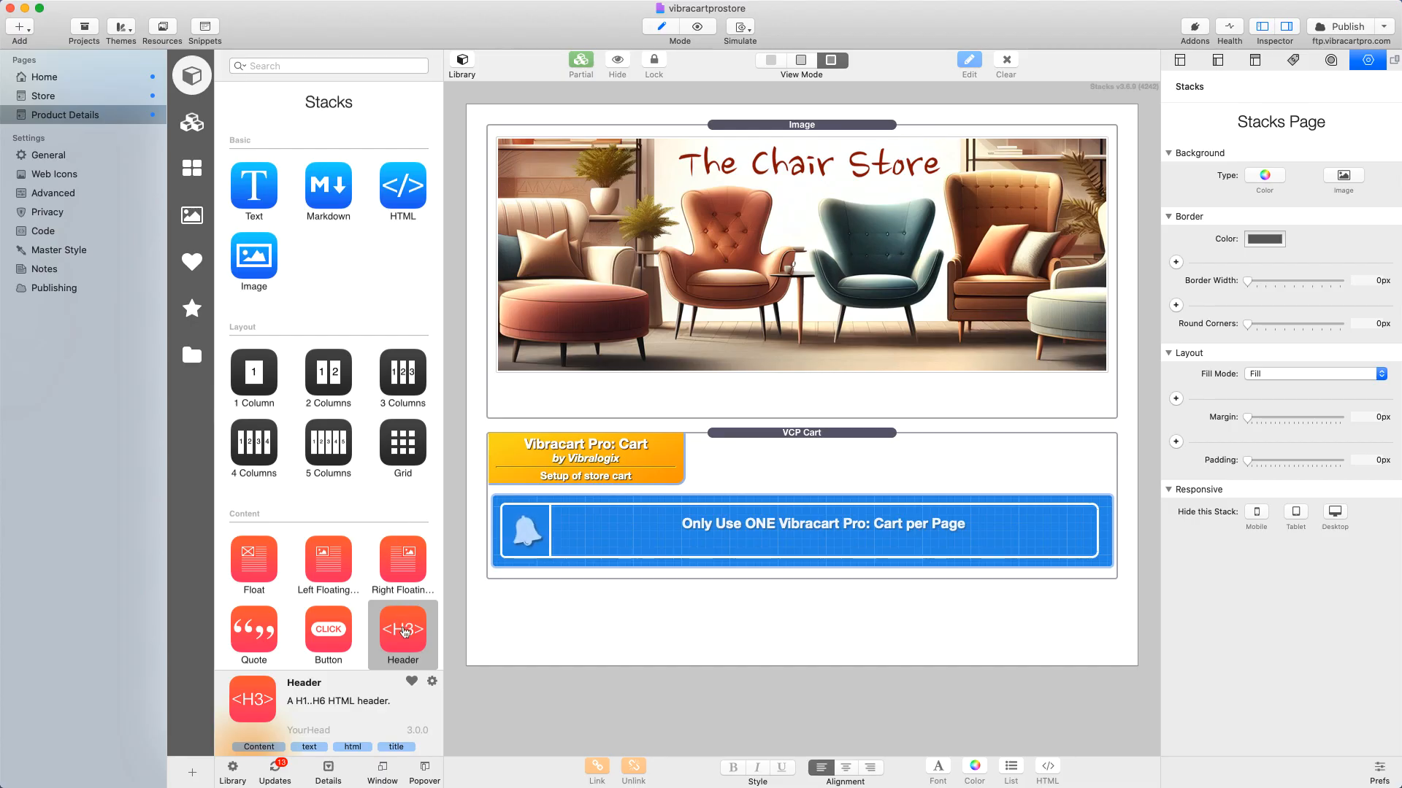
{"action": "left_click_drag", "start_coordinate": [405, 632], "coordinate": [659, 600]}
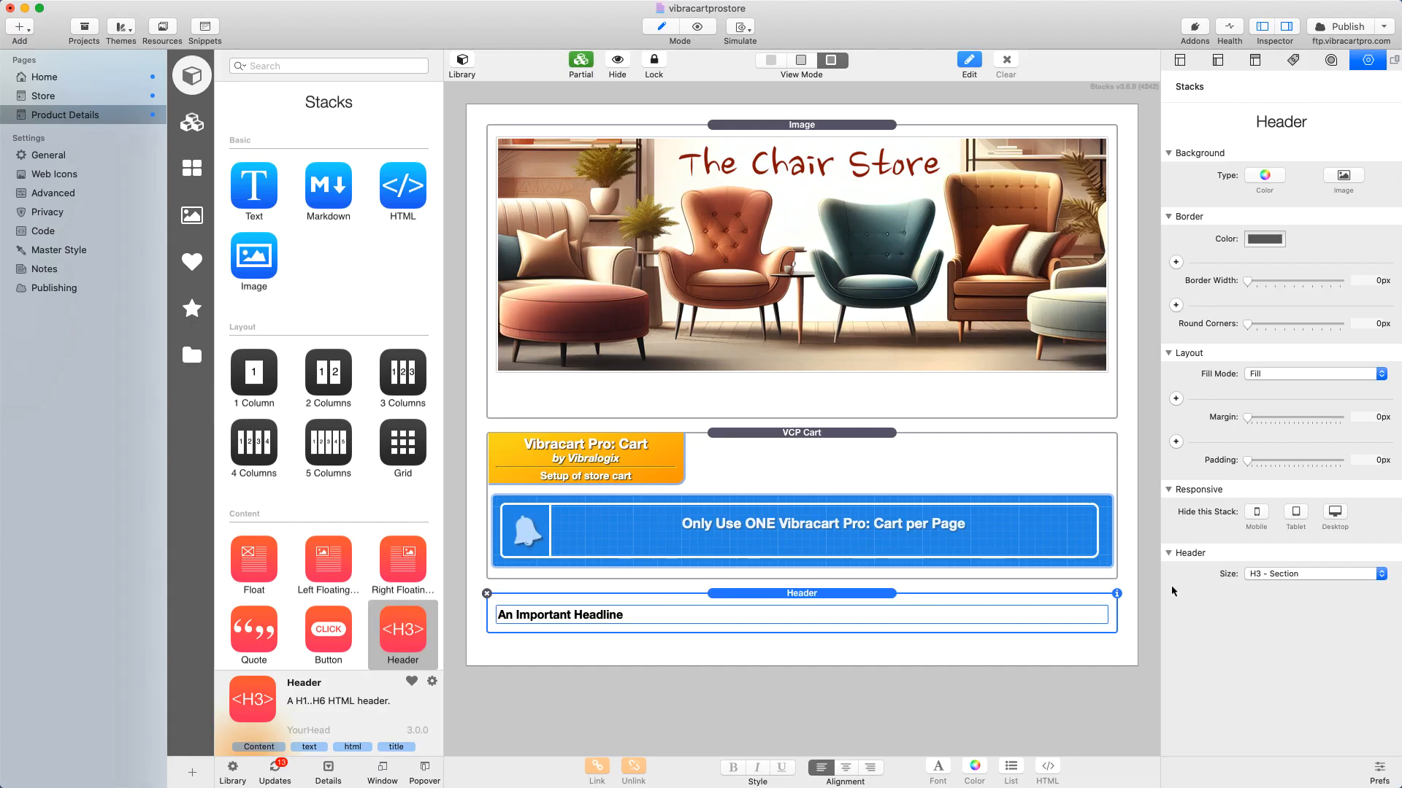
{"action": "left_click", "coordinate": [1382, 576]}
{"action": "left_click", "coordinate": [1278, 549]}
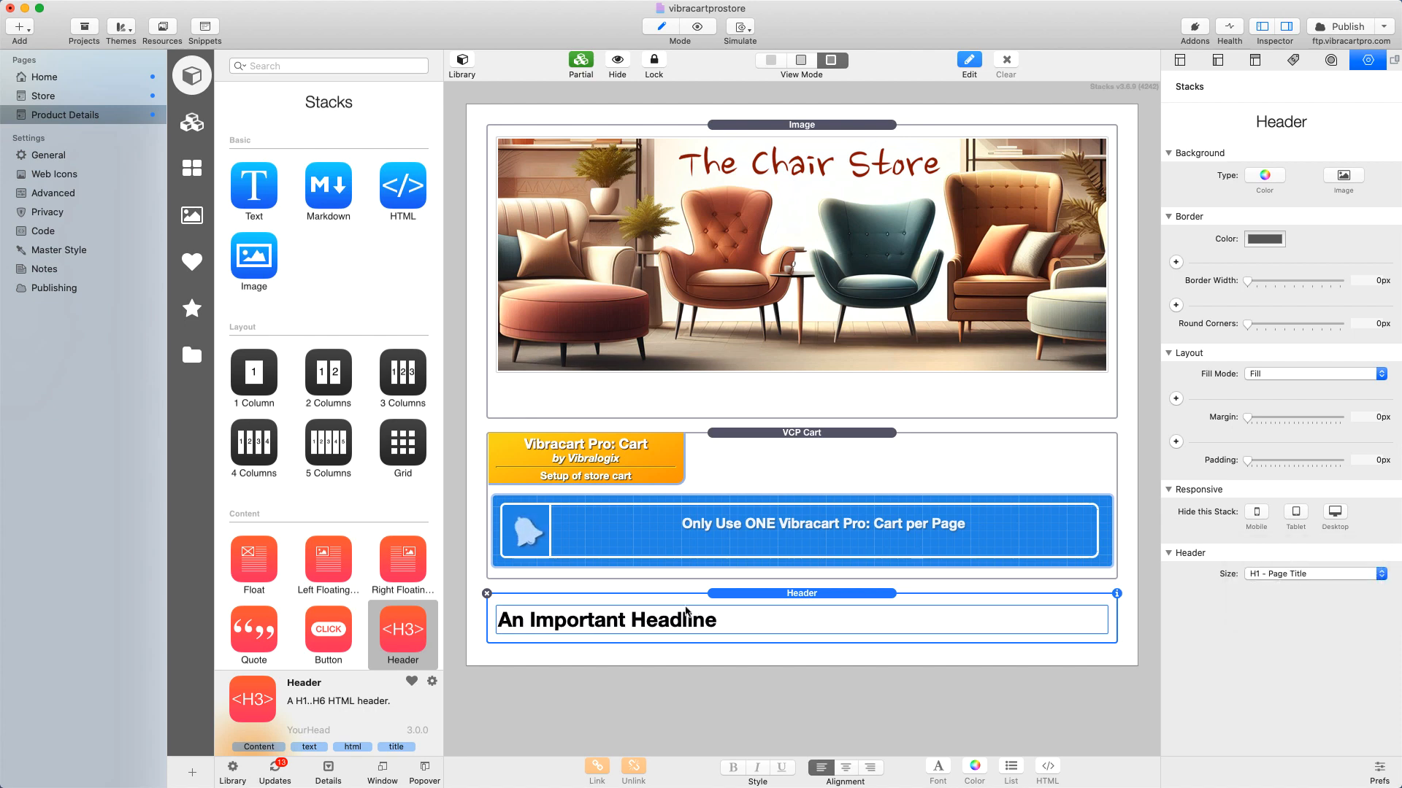
Step: Replace the header's placeholder text with the copied product description snippet and mark it to ignore formatting
{"action": "double_click", "coordinate": [686, 612]}
{"action": "left_click_drag", "start_coordinate": [598, 618], "coordinate": [473, 624]}
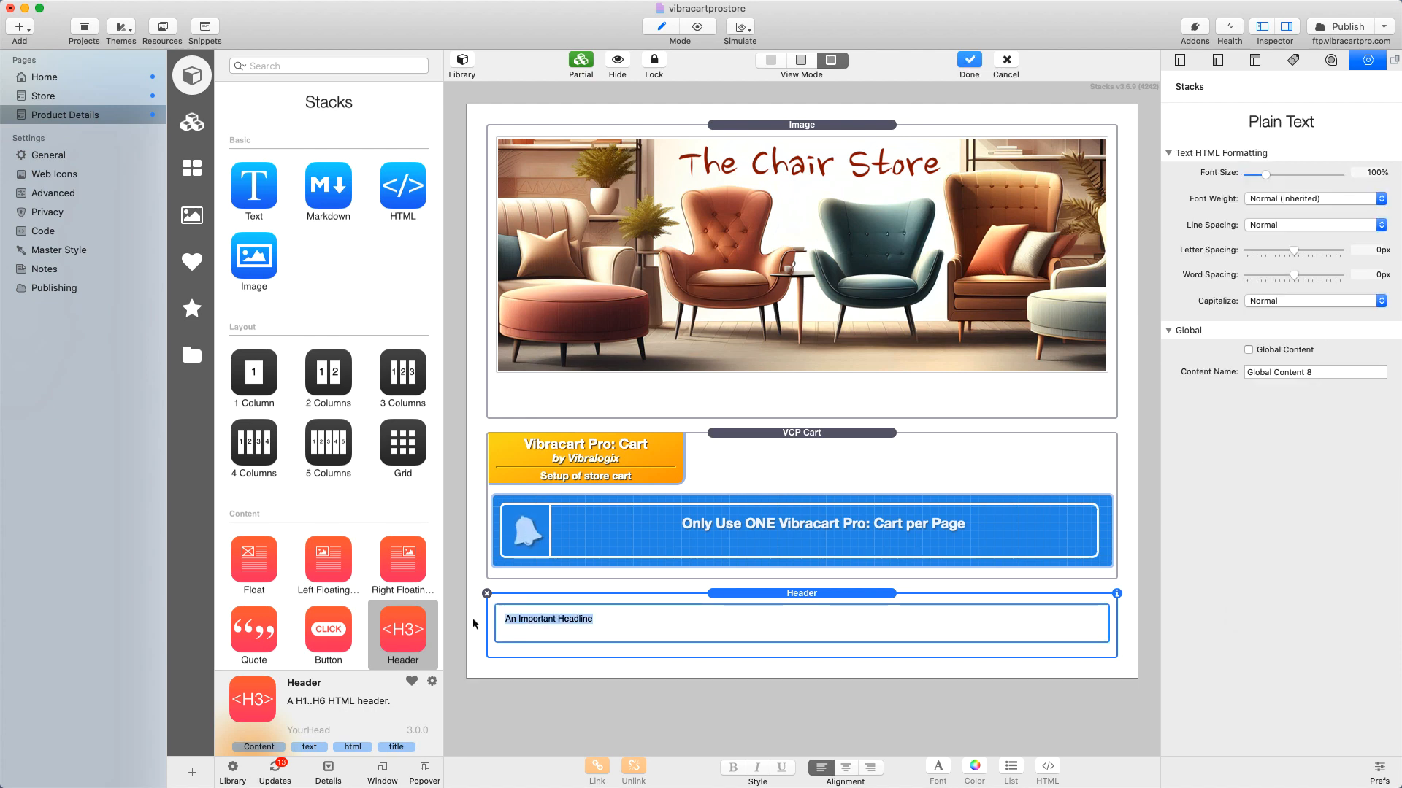
{"action": "key", "text": "cmd+v"}
{"action": "left_click_drag", "start_coordinate": [766, 619], "coordinate": [500, 617]}
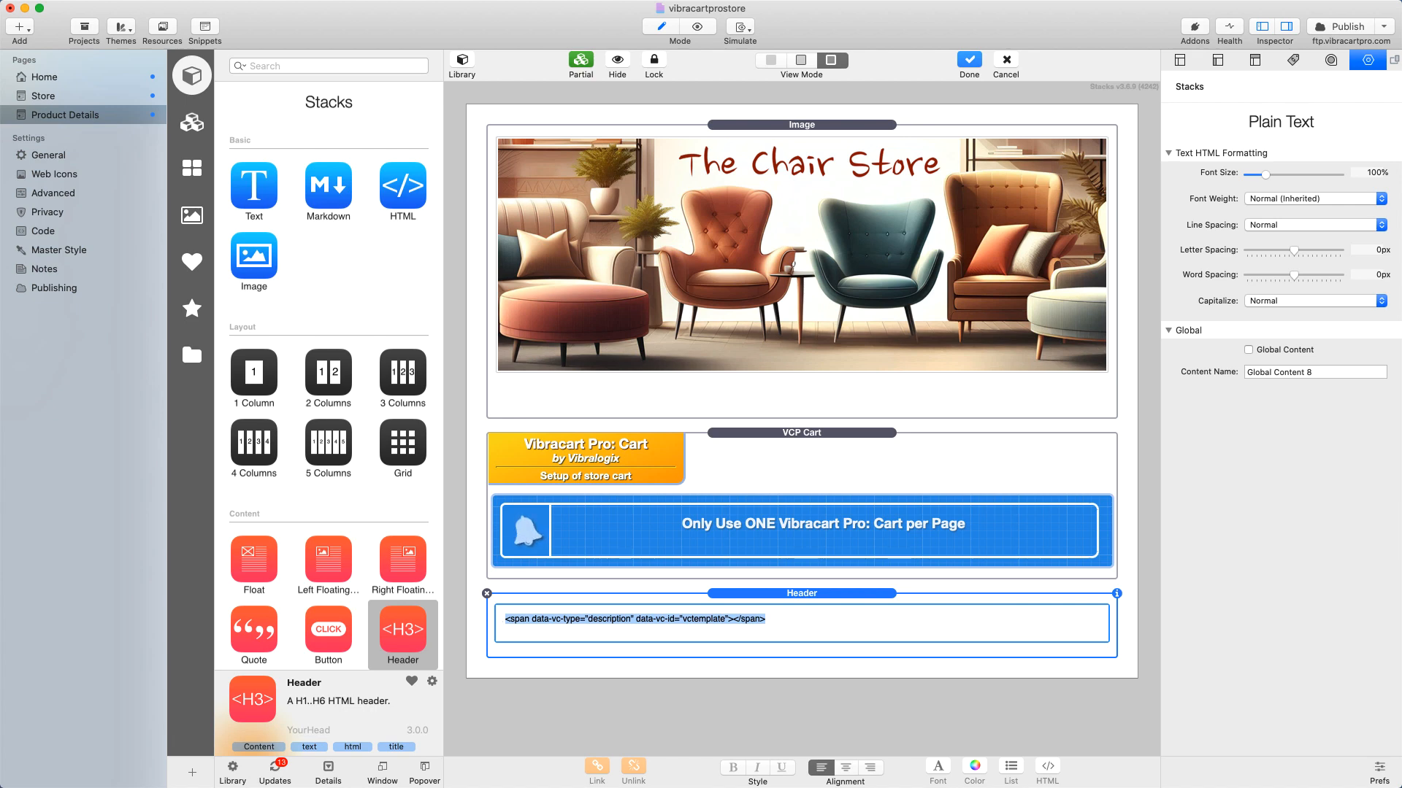
{"action": "key", "text": "cmd+period"}
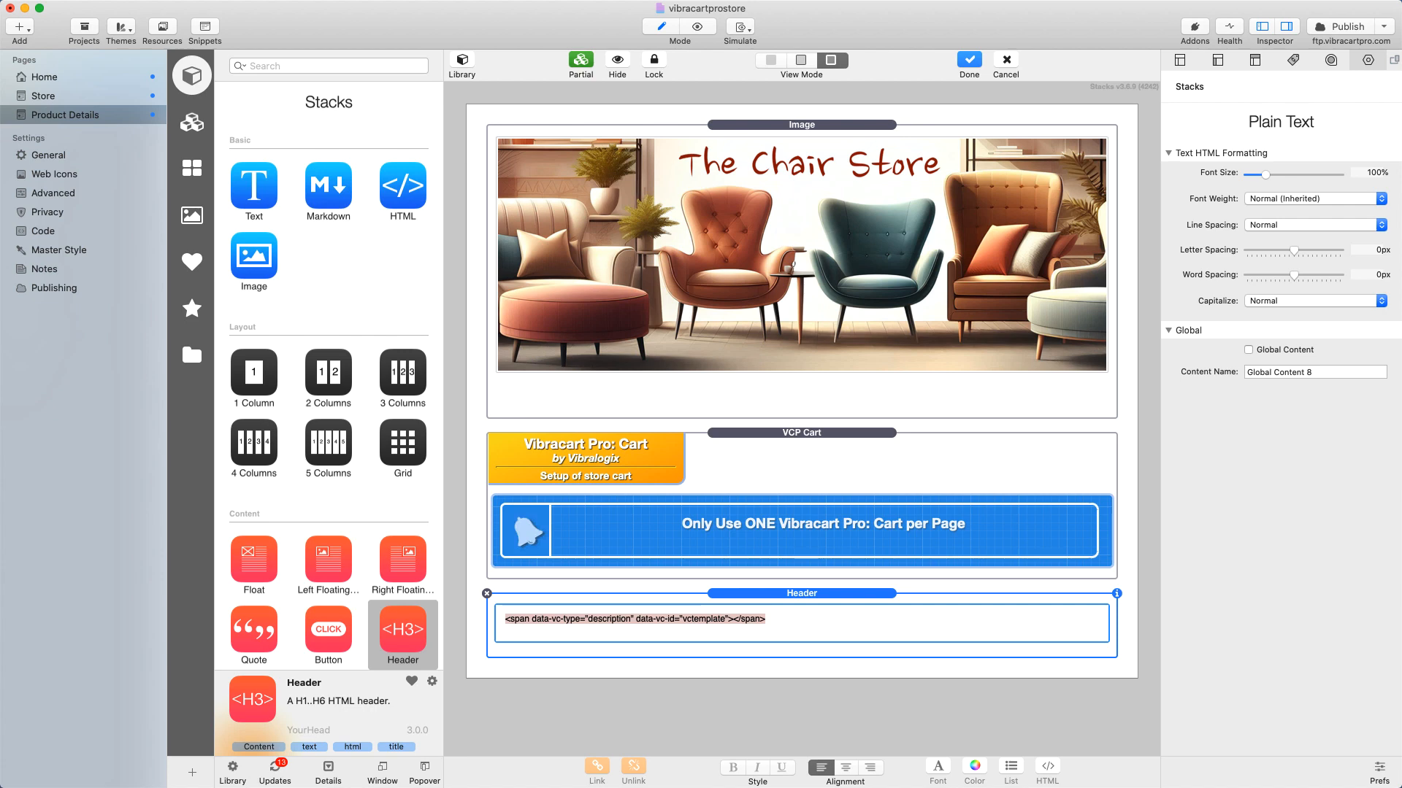
{"action": "left_click", "coordinate": [802, 716]}
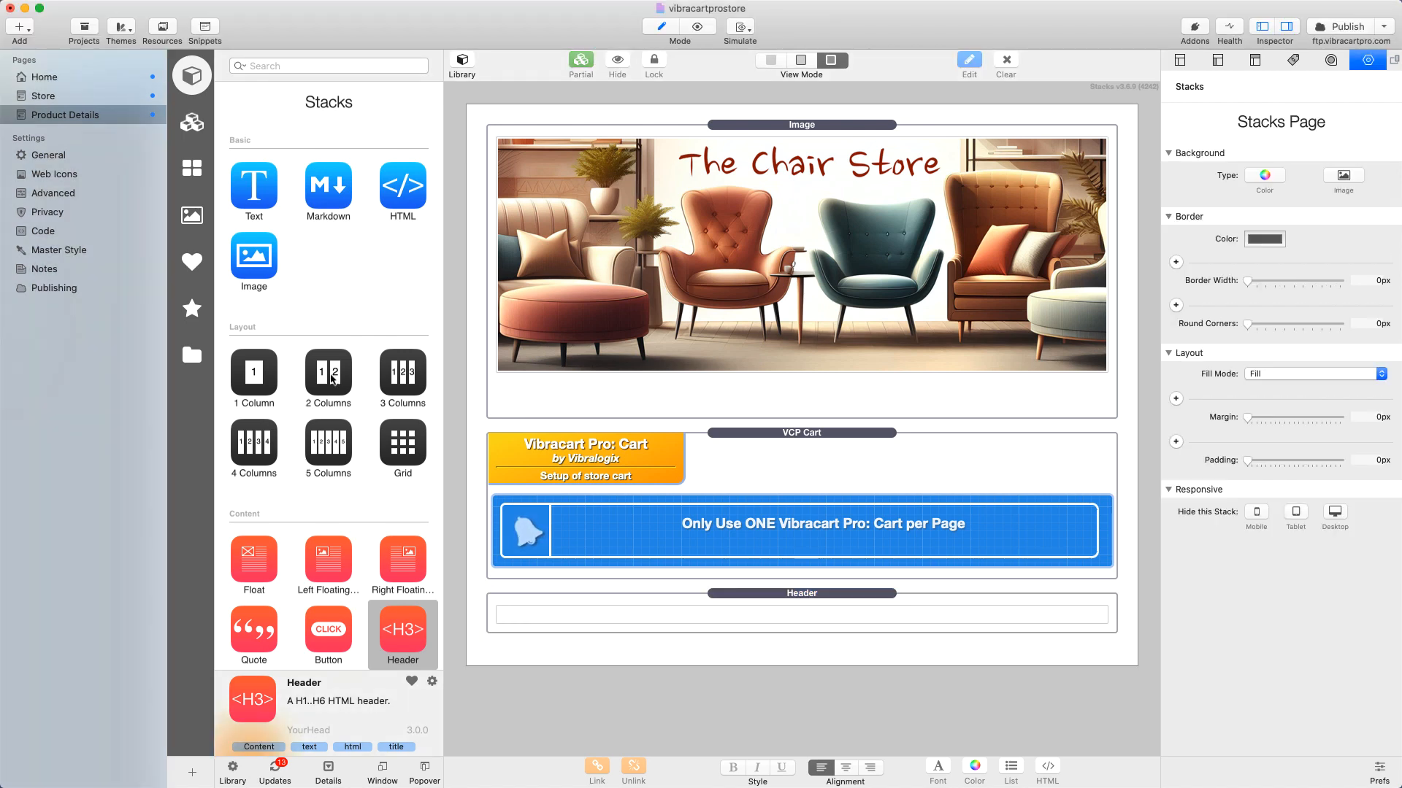
Step: Add a 2 Columns stack below the header and copy the product images & video grid snippet from the browser
{"action": "left_click_drag", "start_coordinate": [335, 383], "coordinate": [697, 662]}
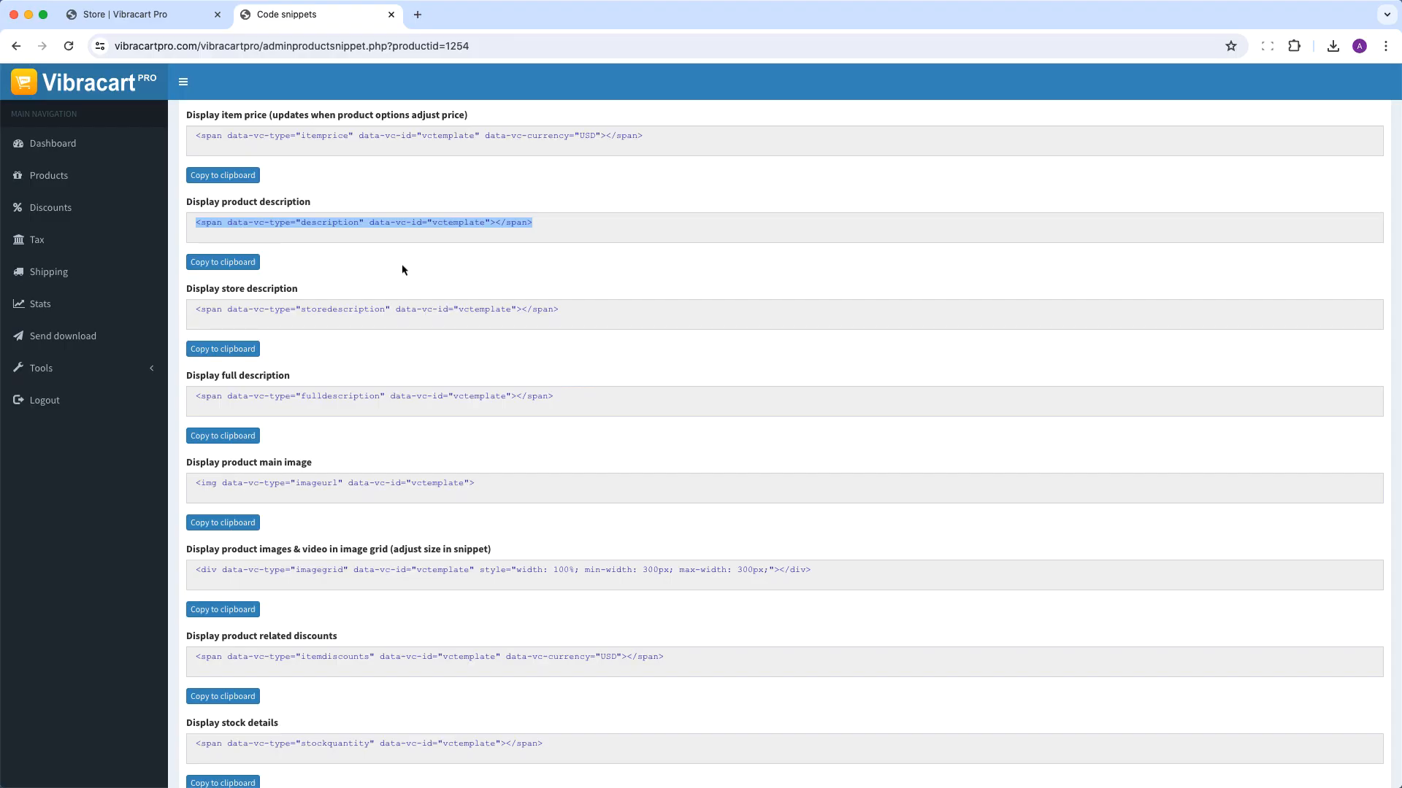
{"action": "scroll", "coordinate": [401, 264], "scroll_direction": "down", "scroll_amount": 3}
{"action": "scroll", "coordinate": [401, 264], "scroll_direction": "down", "scroll_amount": 2}
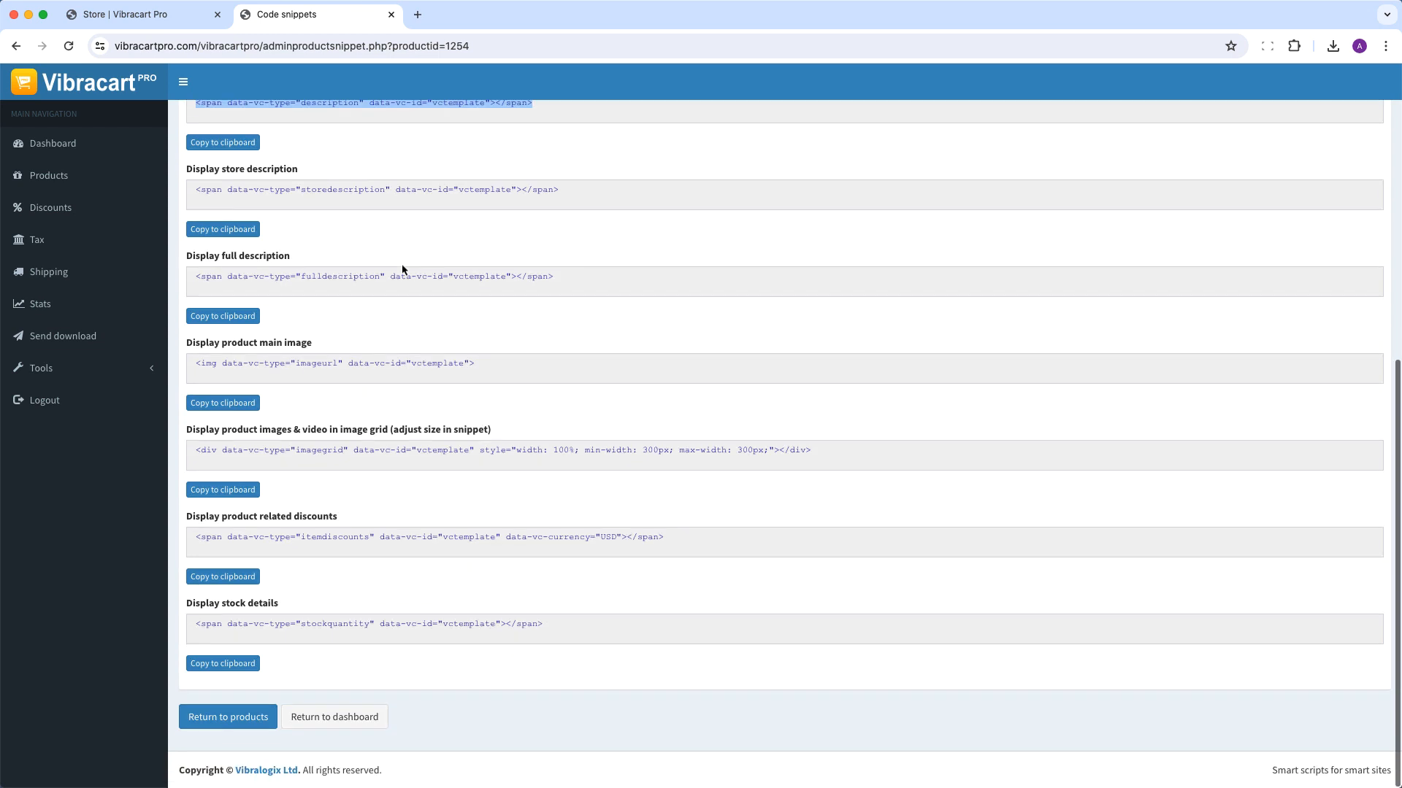
{"action": "left_click", "coordinate": [224, 493]}
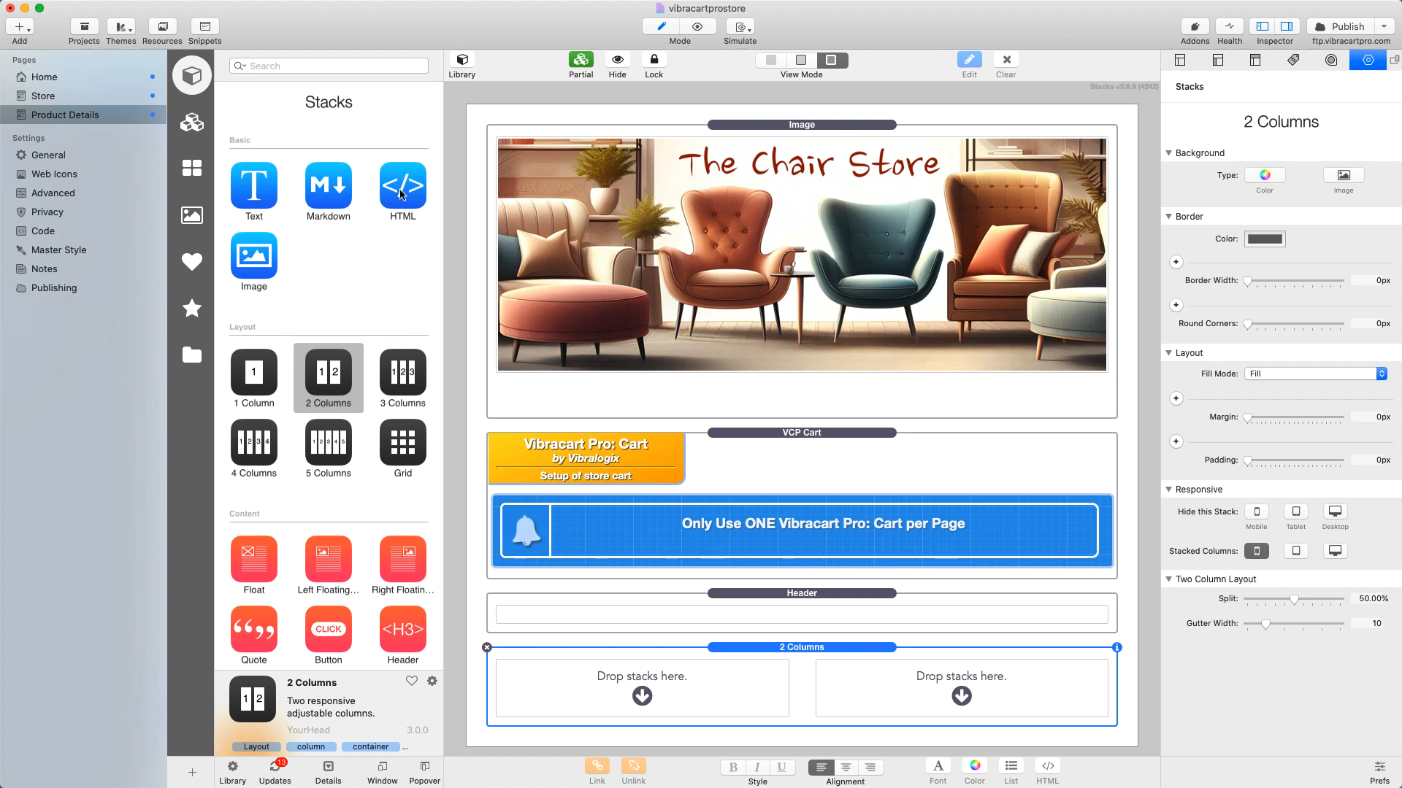
Step: Place an HTML stack in the first column and replace its default code with the copied image grid snippet
{"action": "left_click", "coordinate": [400, 193]}
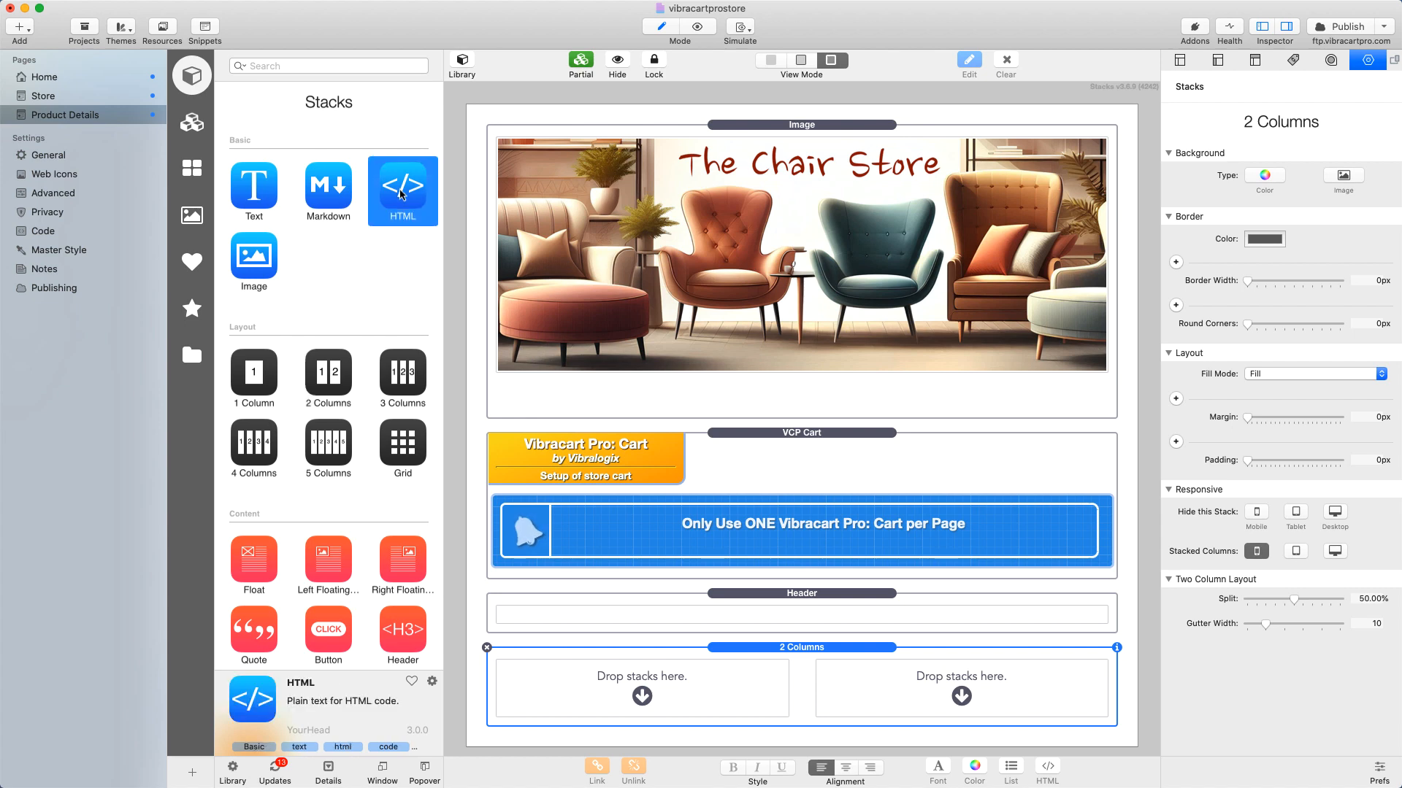
{"action": "left_click_drag", "start_coordinate": [400, 194], "coordinate": [597, 690]}
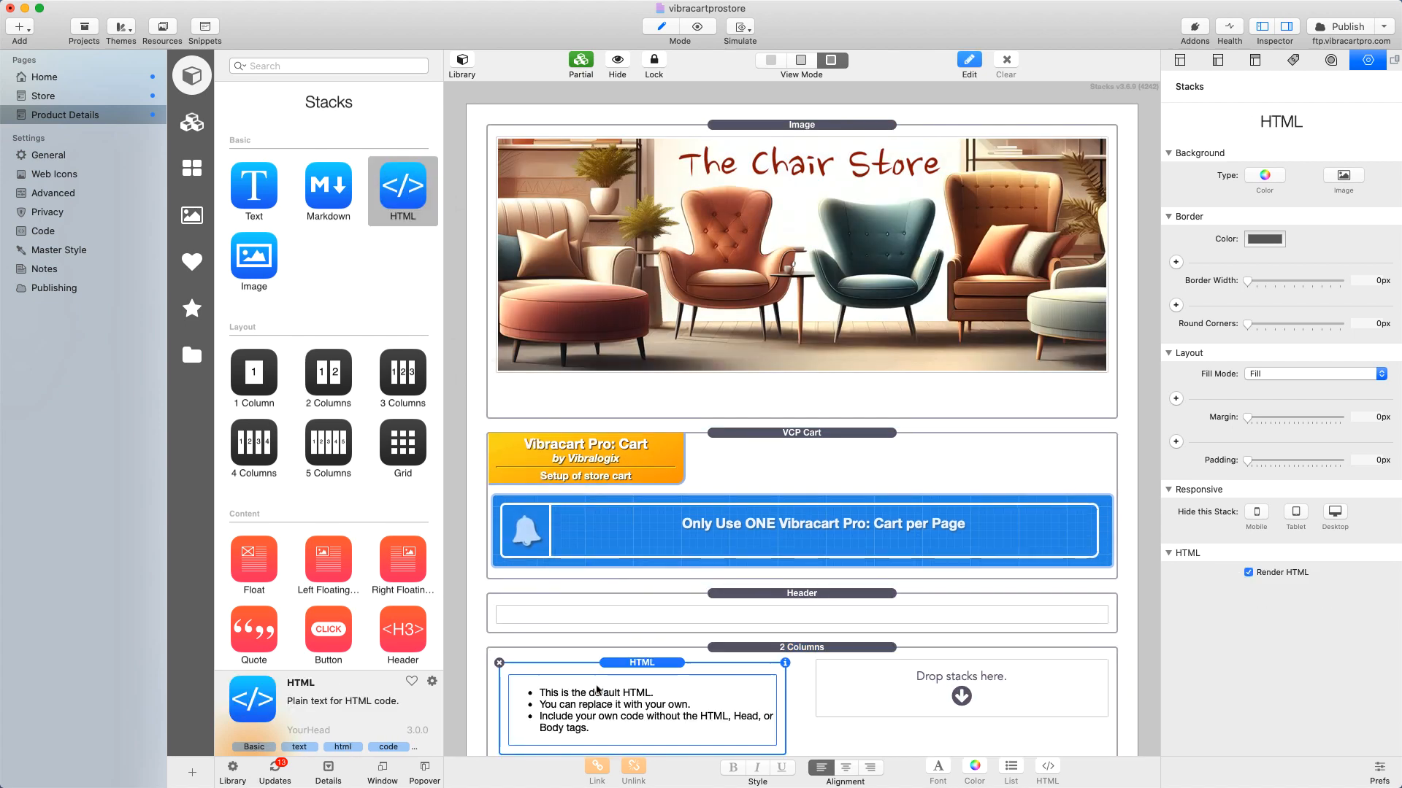
{"action": "double_click", "coordinate": [597, 690]}
{"action": "key", "text": "super+a"}
{"action": "key", "text": "BackSpace"}
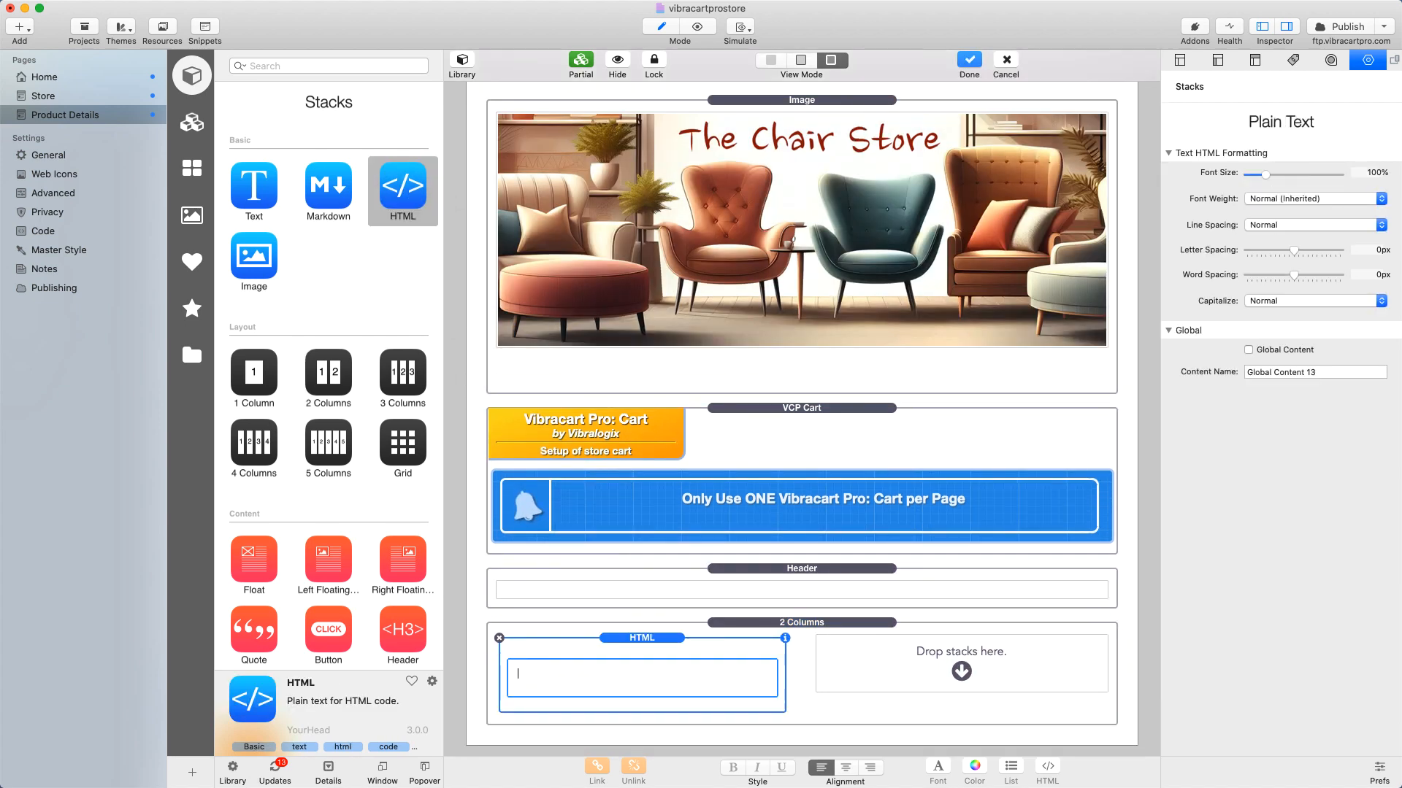
{"action": "key", "text": "super+v"}
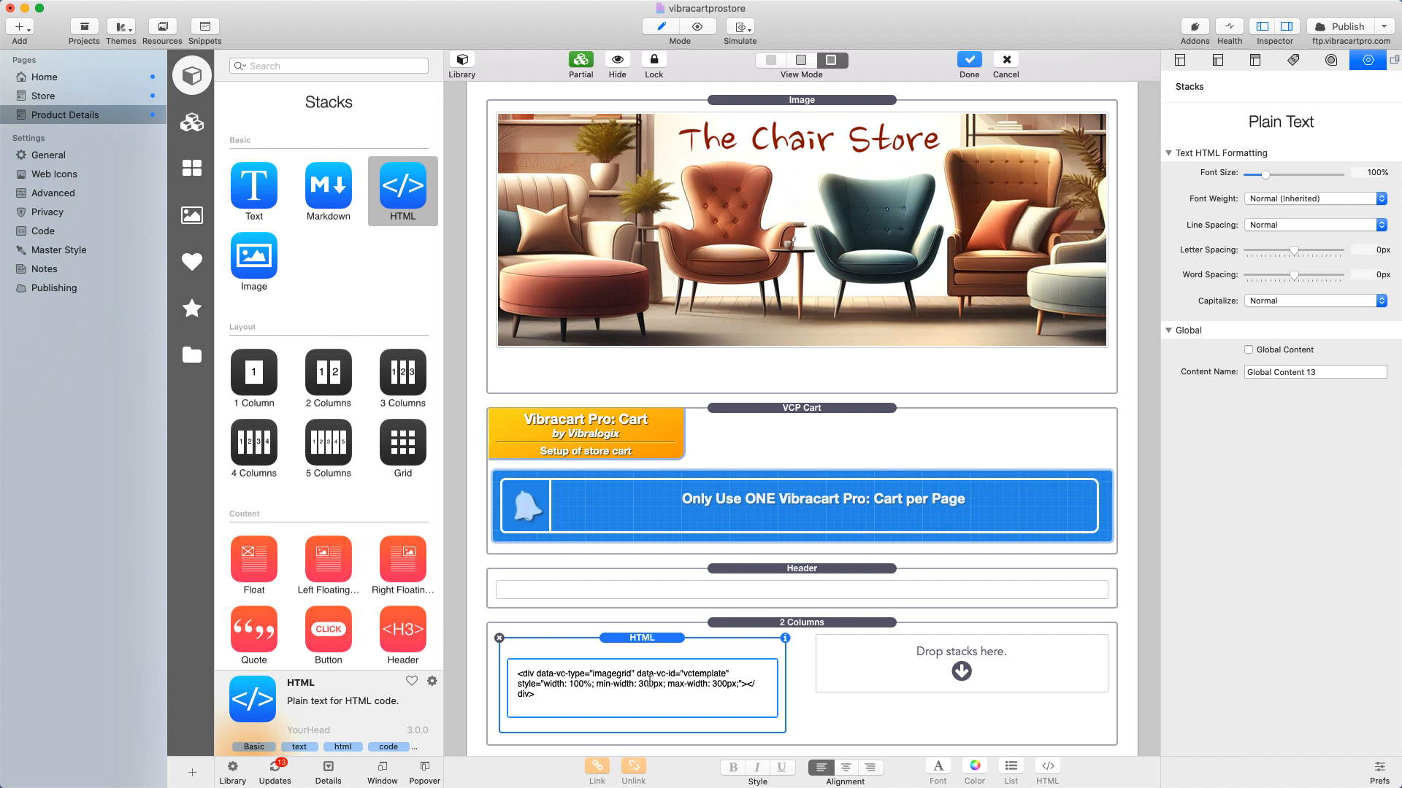
Step: Change the image grid snippet's min-width to 0px and its max-width to 540px
{"action": "double_click", "coordinate": [648, 684]}
{"action": "type", "text": "0px"}
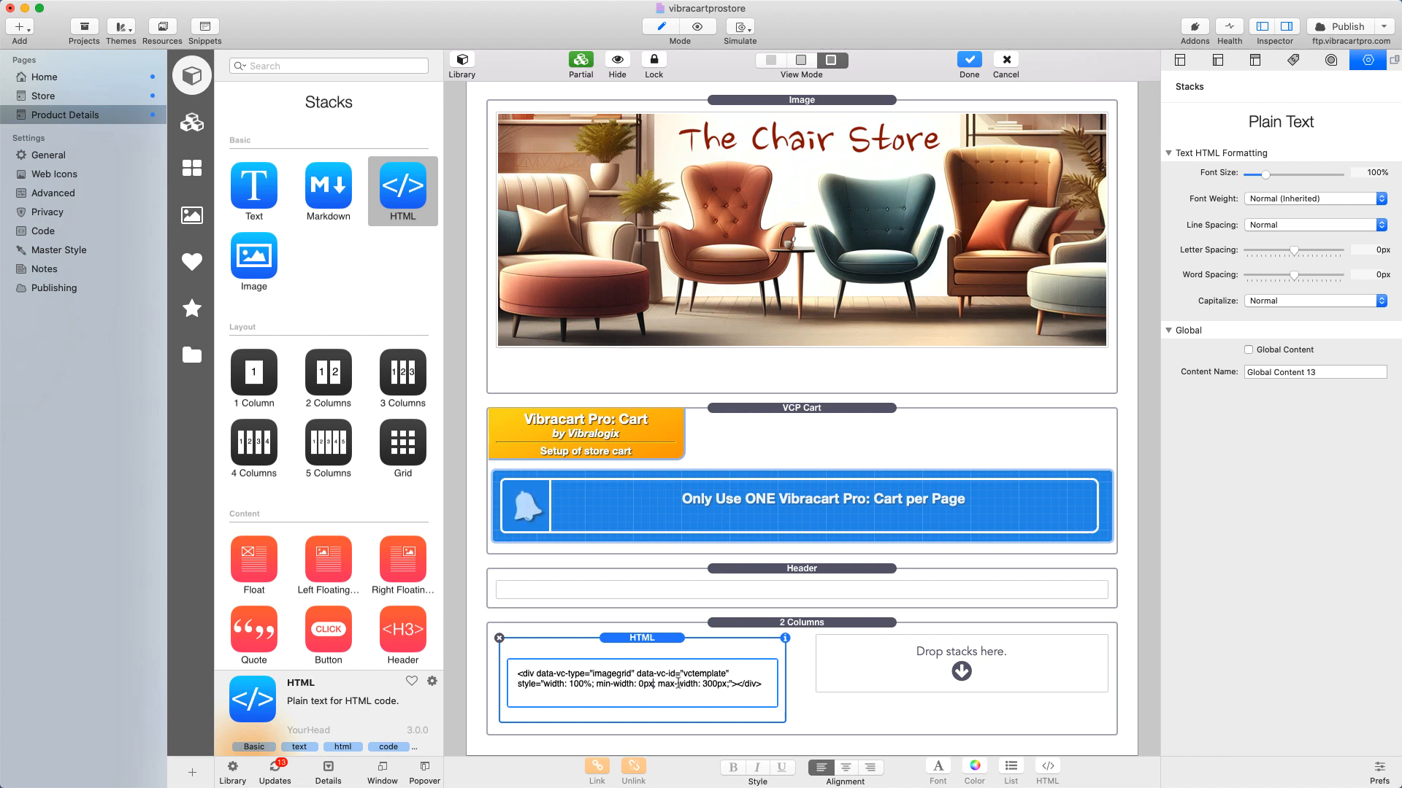
{"action": "left_click_drag", "start_coordinate": [702, 684], "coordinate": [729, 684]}
{"action": "type", "text": "540px"}
{"action": "left_click", "coordinate": [655, 641]}
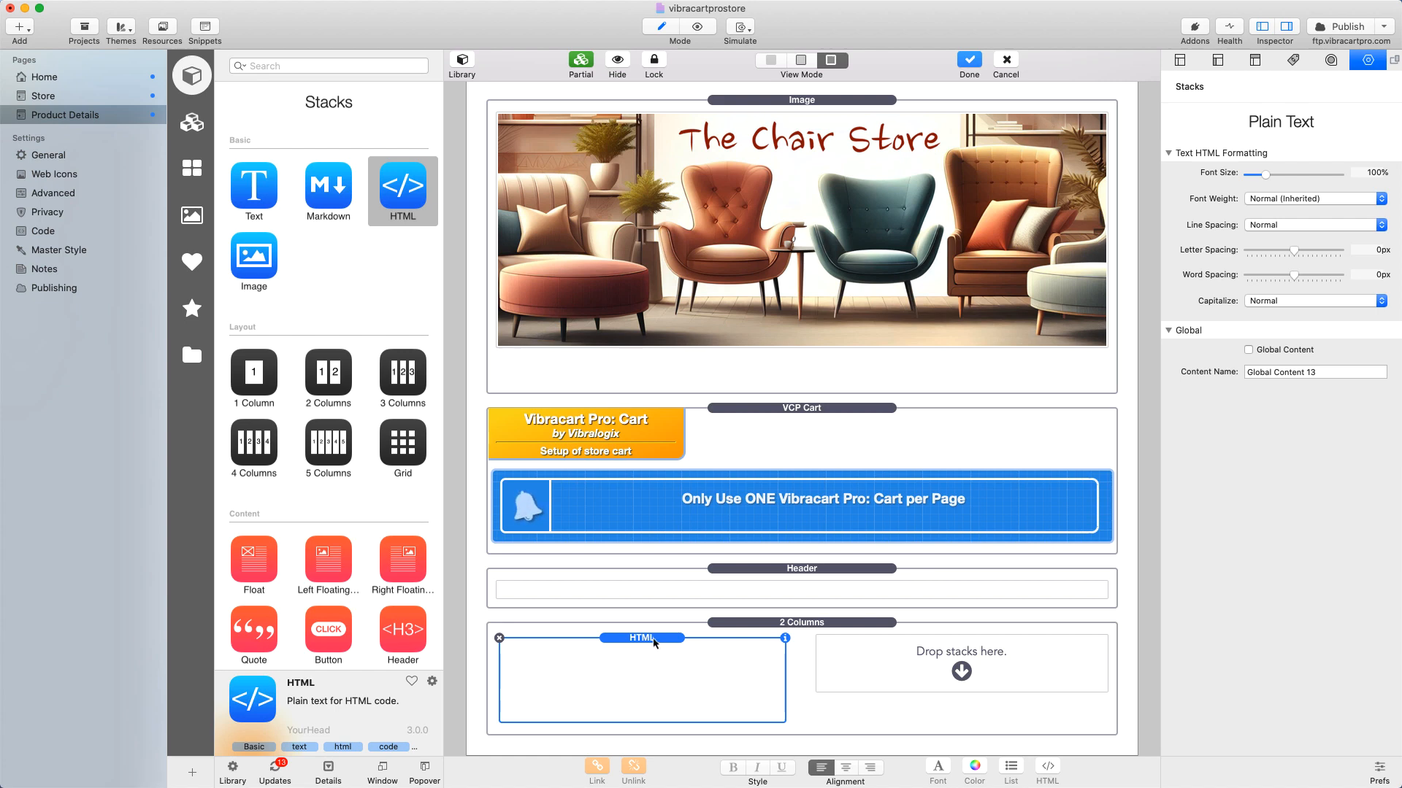
Step: Set the image grid HTML stack's bottom margin to 30 px
{"action": "left_click", "coordinate": [1176, 400]}
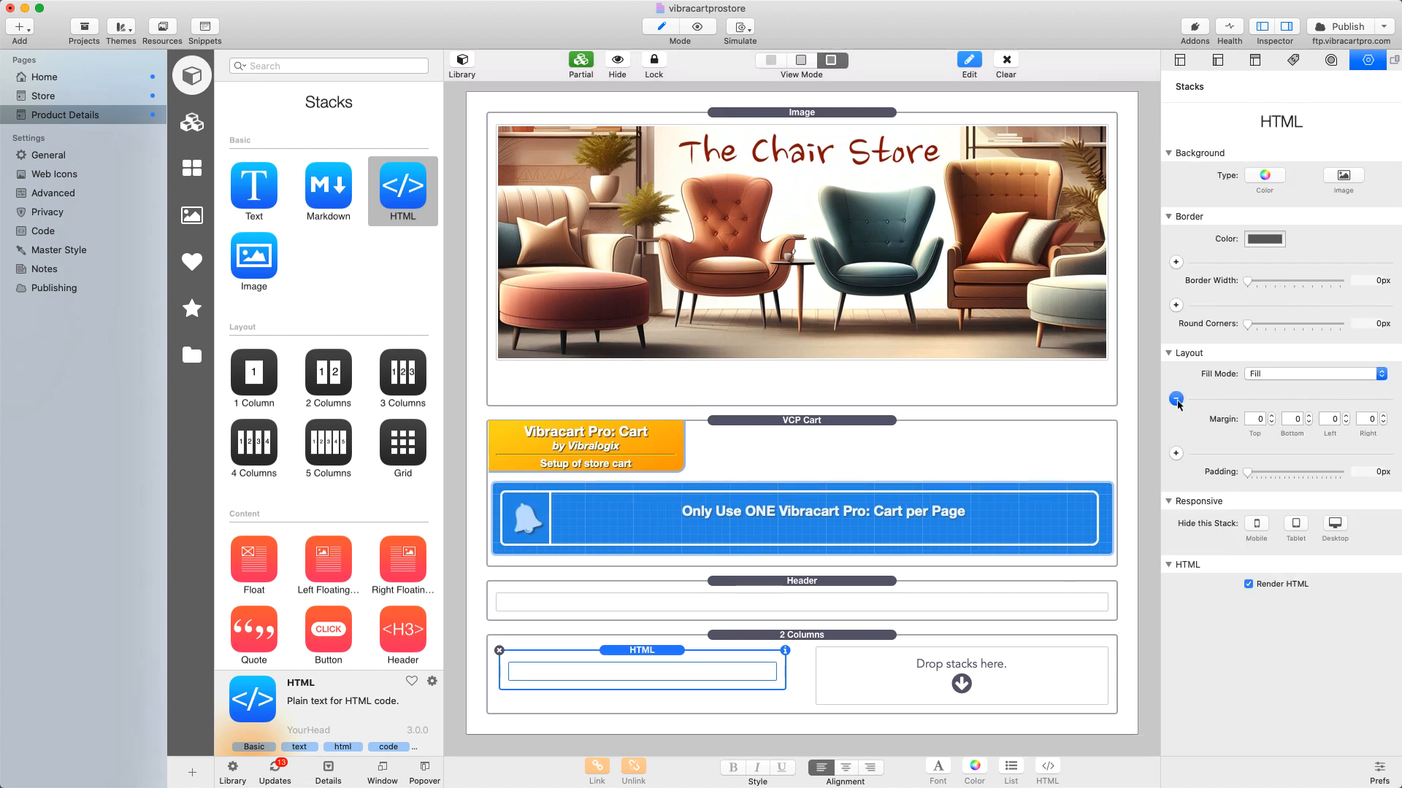
{"action": "left_click", "coordinate": [1292, 419]}
{"action": "type", "text": "30"}
{"action": "key", "text": "Tab"}
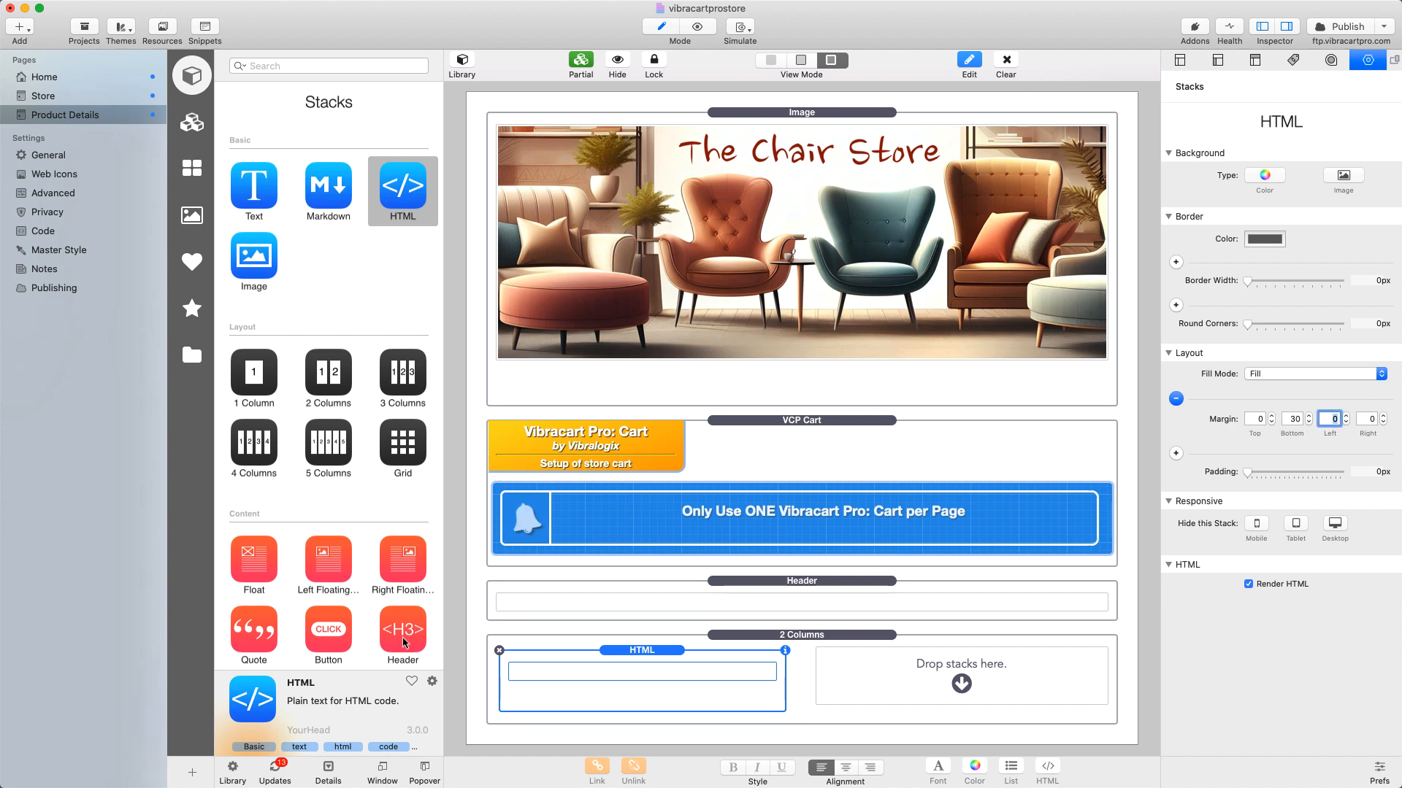
Step: Add a Header stack to the second column and replace its placeholder text with Overview
{"action": "left_click_drag", "start_coordinate": [403, 636], "coordinate": [905, 699]}
{"action": "double_click", "coordinate": [905, 699]}
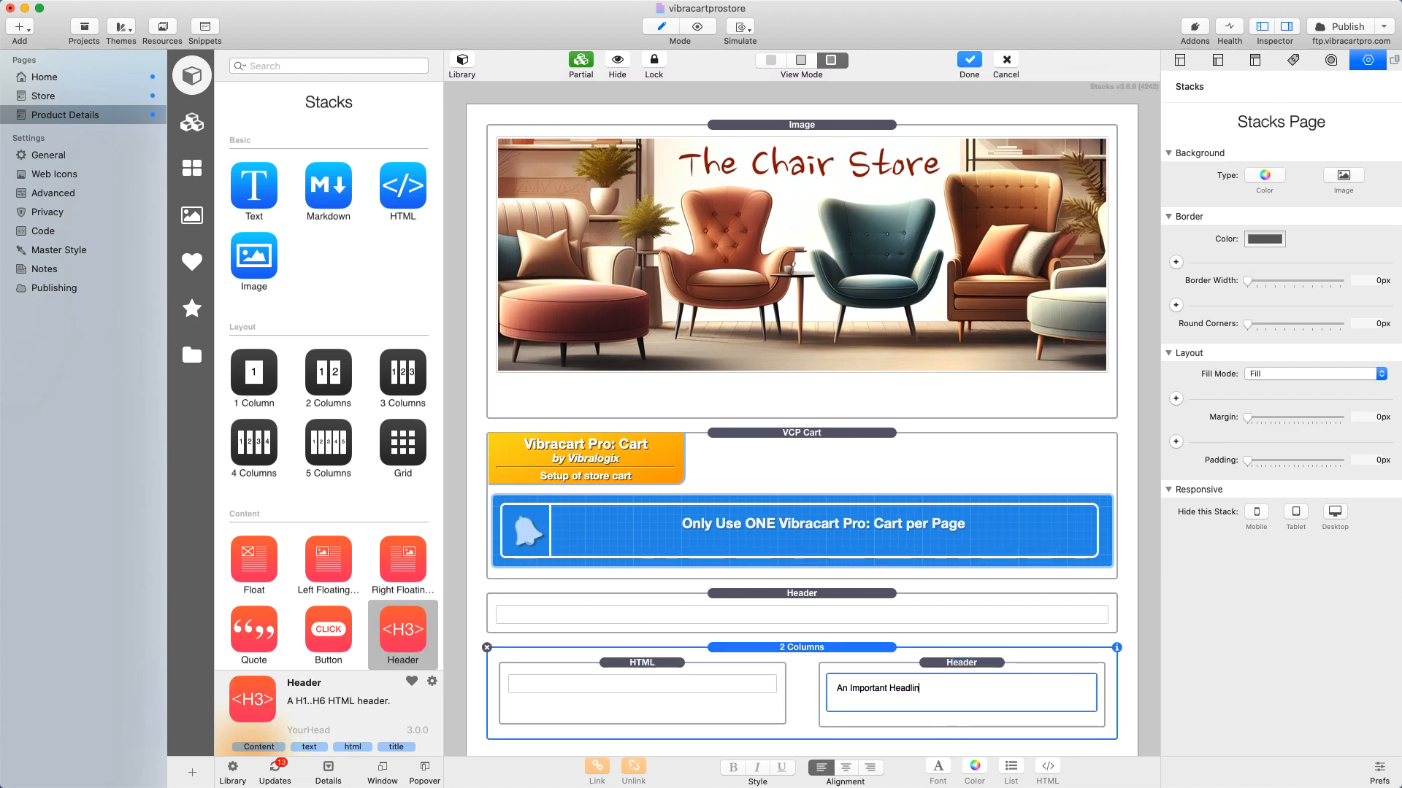
{"action": "key", "text": "BackSpace"}
{"action": "key", "text": "BackSpace"}
{"action": "key", "text": "BackSpace"}
{"action": "key", "text": "BackSpace"}
{"action": "key", "text": "BackSpace"}
{"action": "key", "text": "BackSpace"}
{"action": "key", "text": "BackSpace"}
{"action": "key", "text": "BackSpace"}
{"action": "key", "text": "BackSpace"}
{"action": "key", "text": "BackSpace"}
{"action": "key", "text": "BackSpace"}
{"action": "key", "text": "BackSpace"}
{"action": "key", "text": "BackSpace"}
{"action": "key", "text": "BackSpace"}
{"action": "key", "text": "BackSpace"}
{"action": "key", "text": "BackSpace"}
{"action": "key", "text": "BackSpace"}
{"action": "key", "text": "BackSpace"}
{"action": "key", "text": "BackSpace"}
{"action": "type", "text": "Overview"}
{"action": "left_click", "coordinate": [852, 739]}
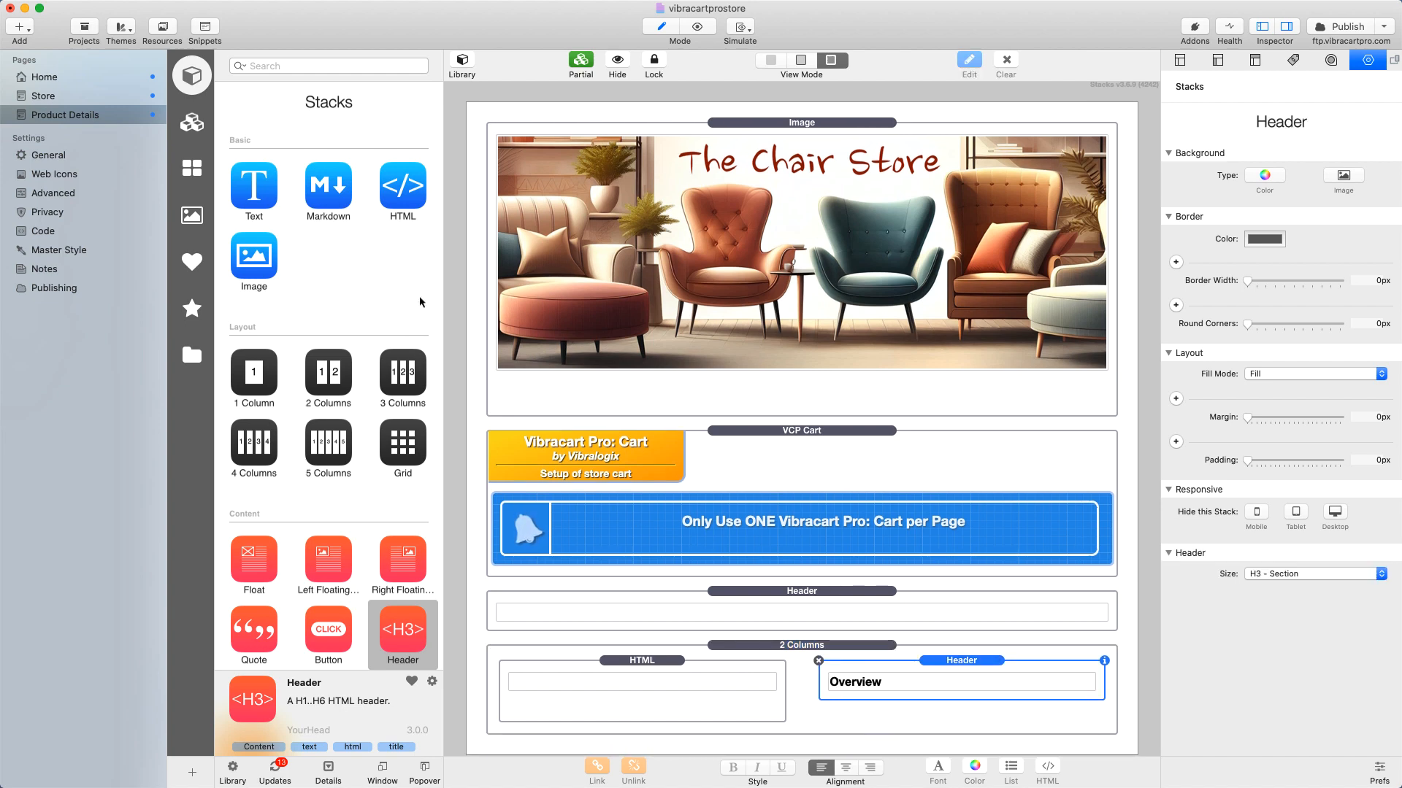
Step: Add an HTML stack below the Overview header and replace its default code with the store description snippet copied from the Vibracart Pro admin
{"action": "left_click_drag", "start_coordinate": [401, 194], "coordinate": [879, 719]}
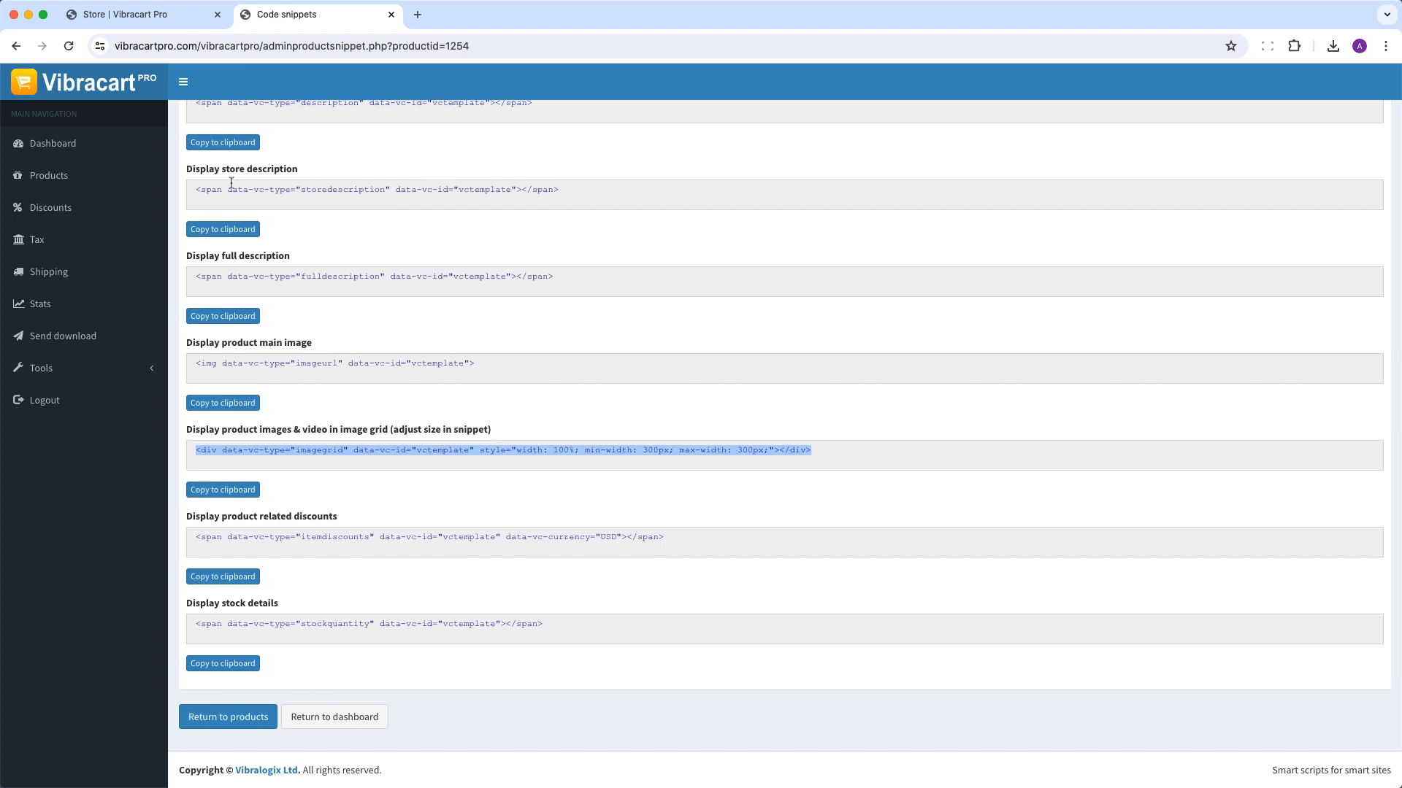
{"action": "left_click", "coordinate": [223, 229]}
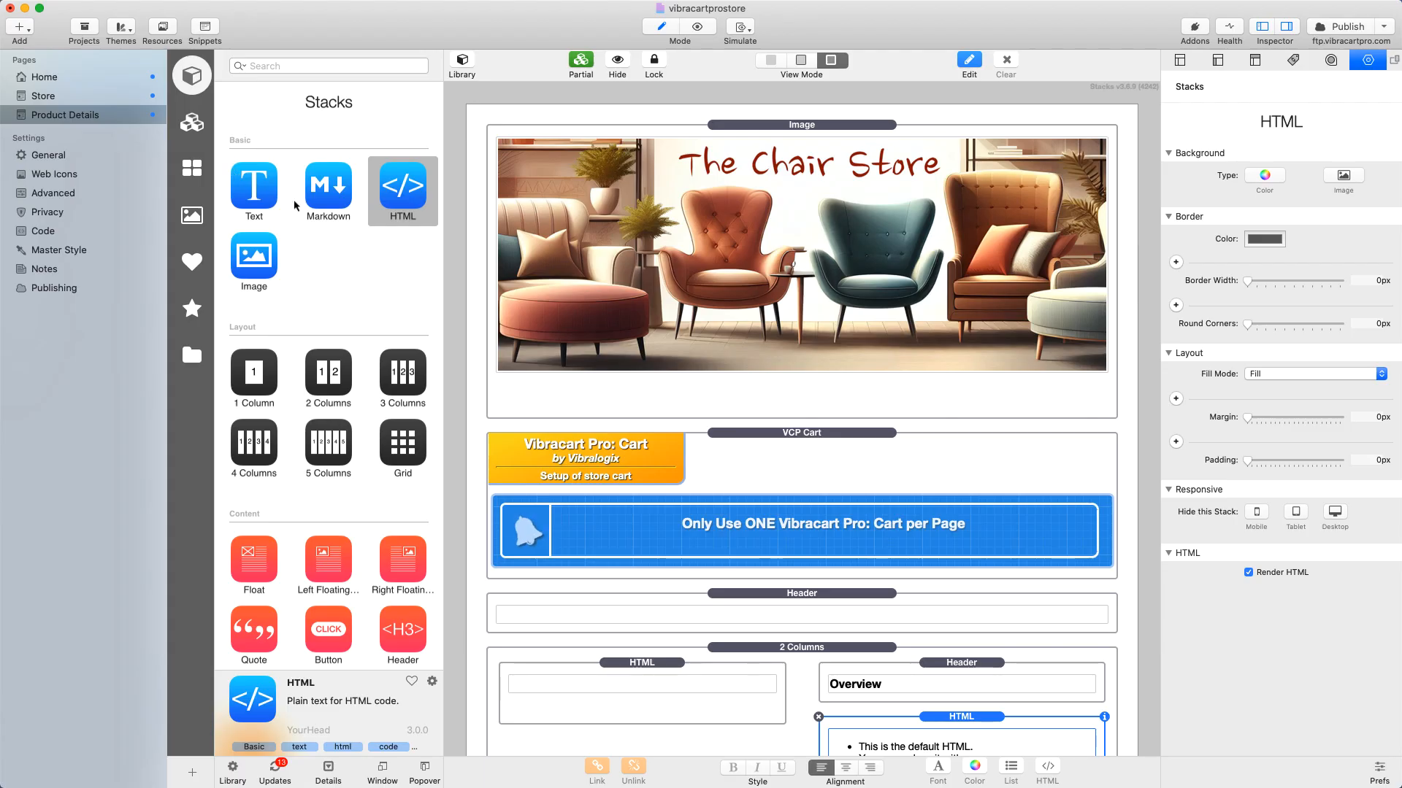
{"action": "scroll", "coordinate": [881, 725], "scroll_direction": "down", "scroll_amount": 1}
{"action": "double_click", "coordinate": [880, 724]}
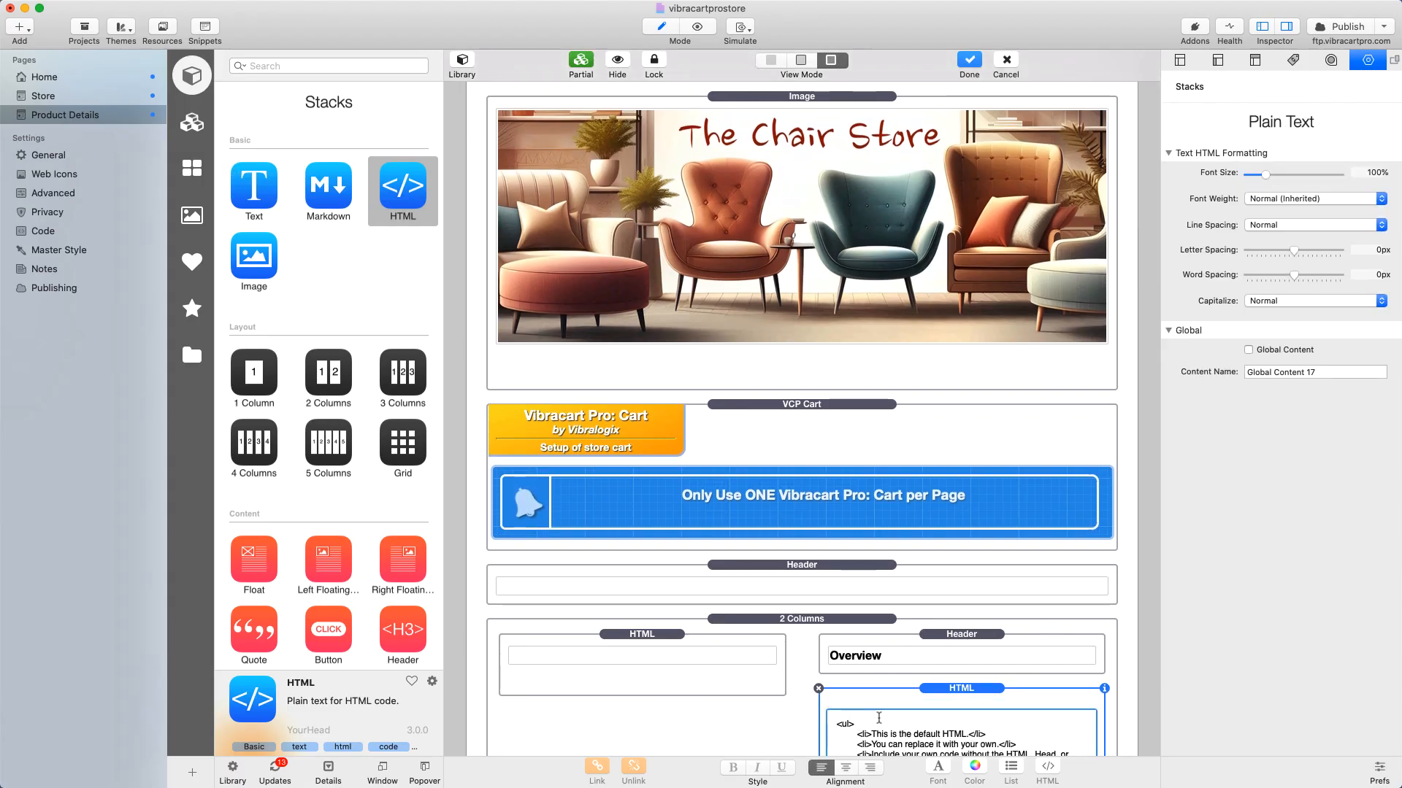
{"action": "scroll", "coordinate": [876, 701], "scroll_direction": "down", "scroll_amount": 3}
{"action": "left_click_drag", "start_coordinate": [858, 692], "coordinate": [829, 641]}
{"action": "key", "text": "BackSpace"}
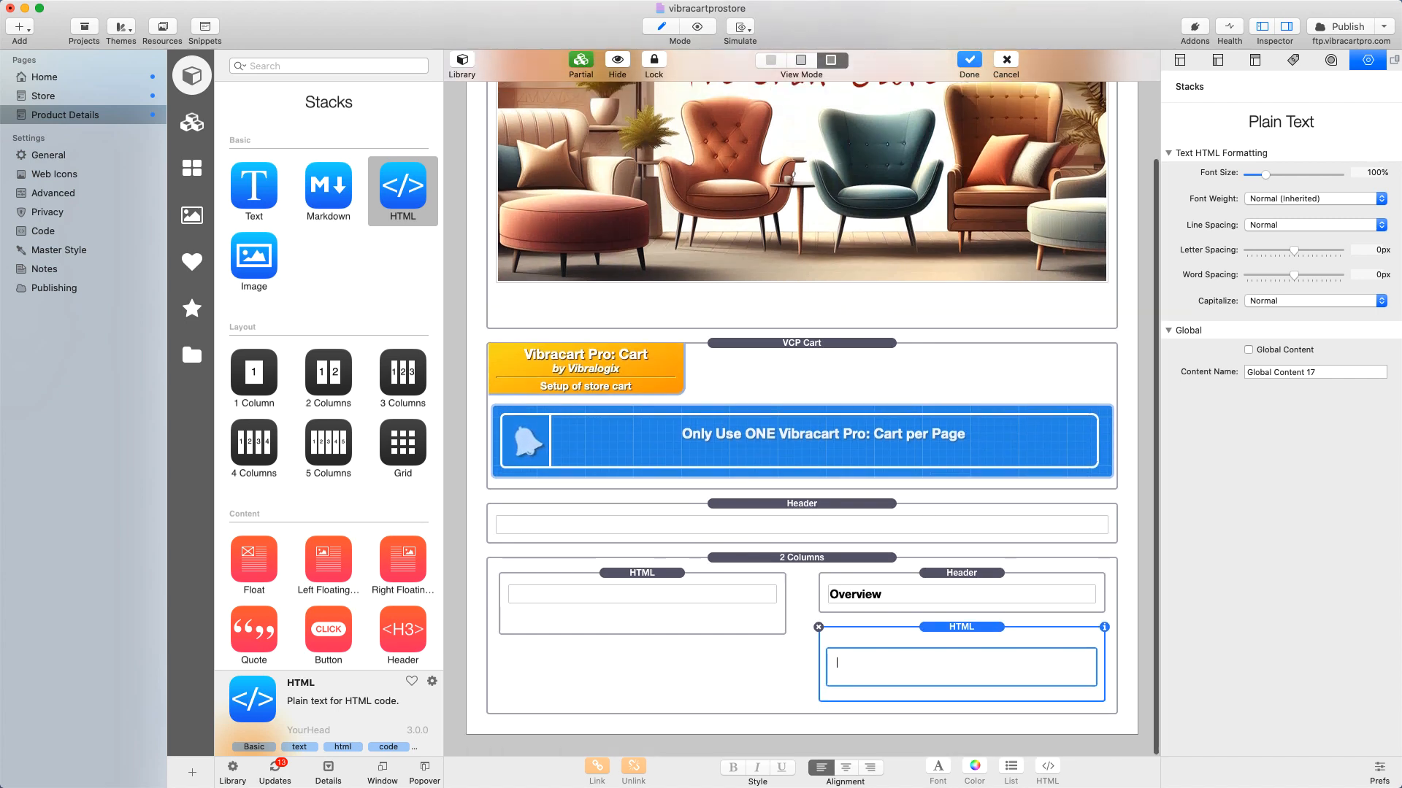
{"action": "key", "text": "super+v"}
{"action": "left_click", "coordinate": [767, 685]}
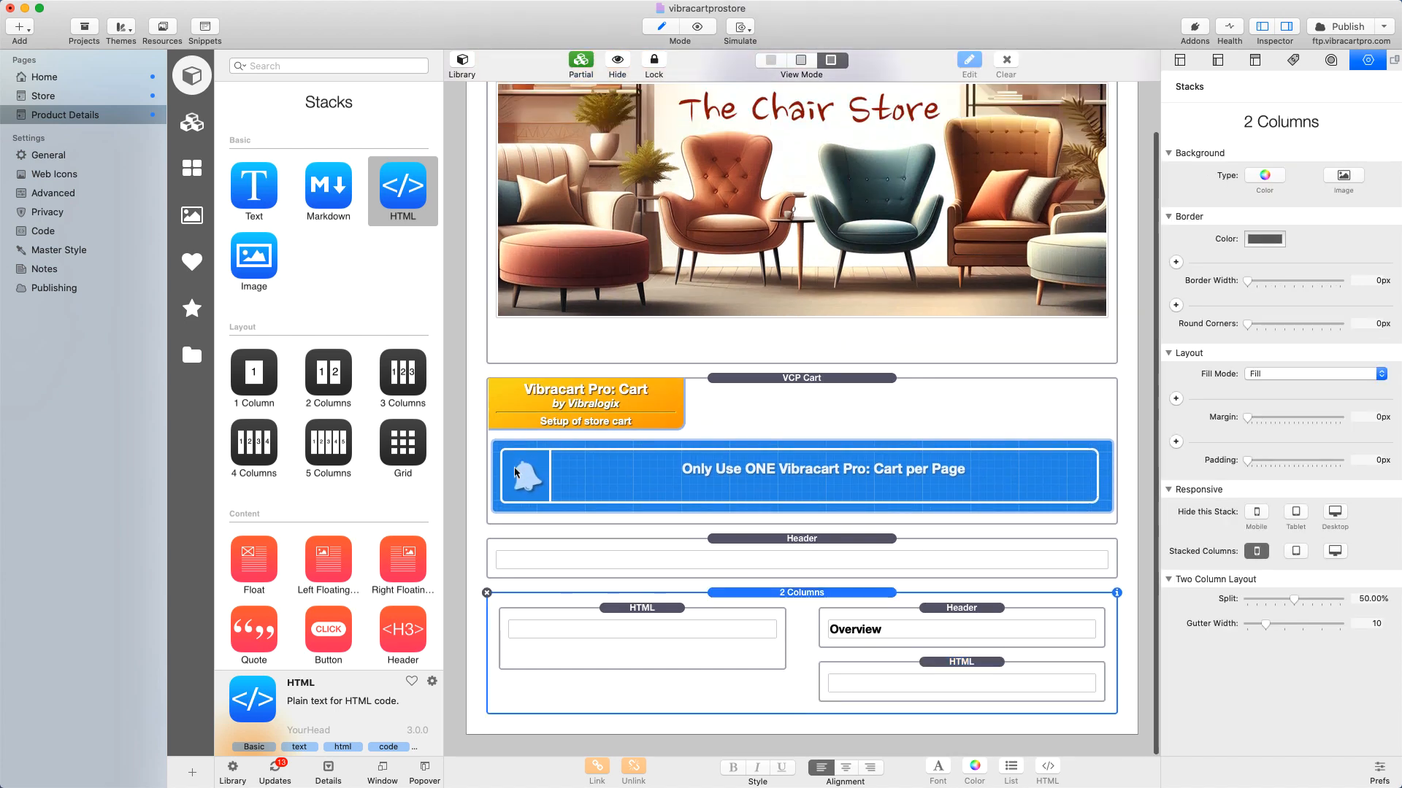
Step: Add a Header stack below the store description HTML stack and replace its placeholder text with Details
{"action": "left_click_drag", "start_coordinate": [401, 638], "coordinate": [905, 723]}
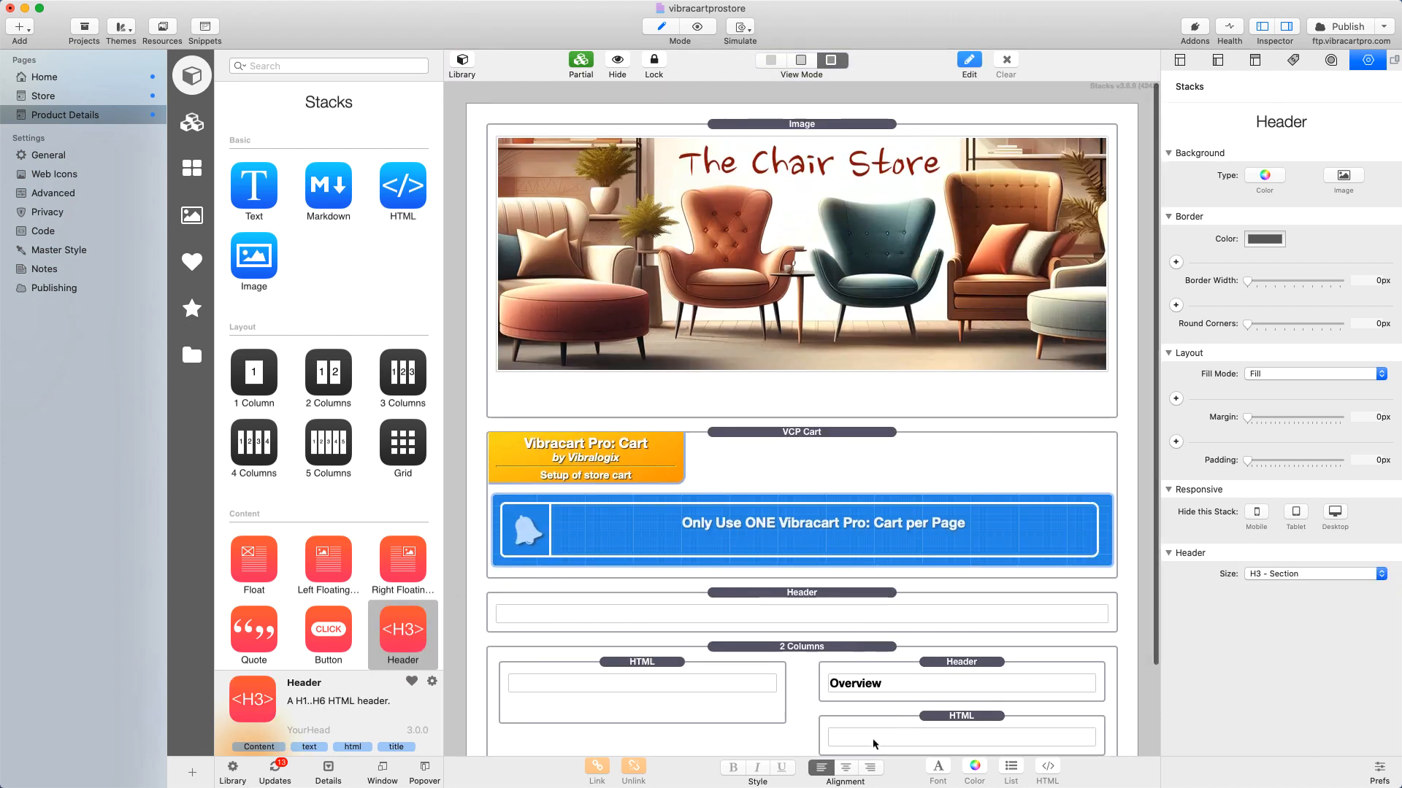
{"action": "scroll", "coordinate": [875, 730], "scroll_direction": "down", "scroll_amount": 3}
{"action": "double_click", "coordinate": [943, 713]}
{"action": "left_click_drag", "start_coordinate": [943, 713], "coordinate": [821, 717]}
{"action": "type", "text": "Details"}
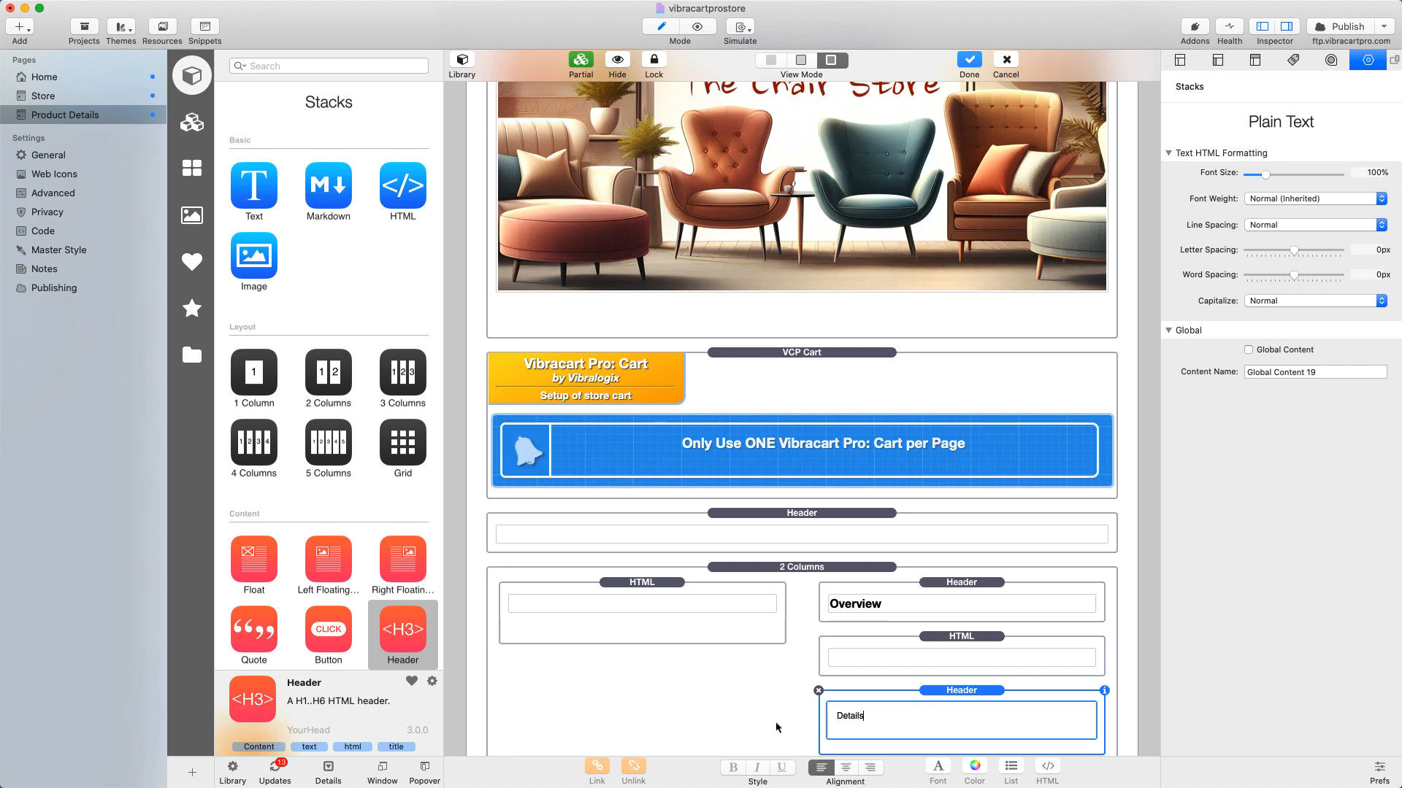
{"action": "left_click", "coordinate": [777, 727]}
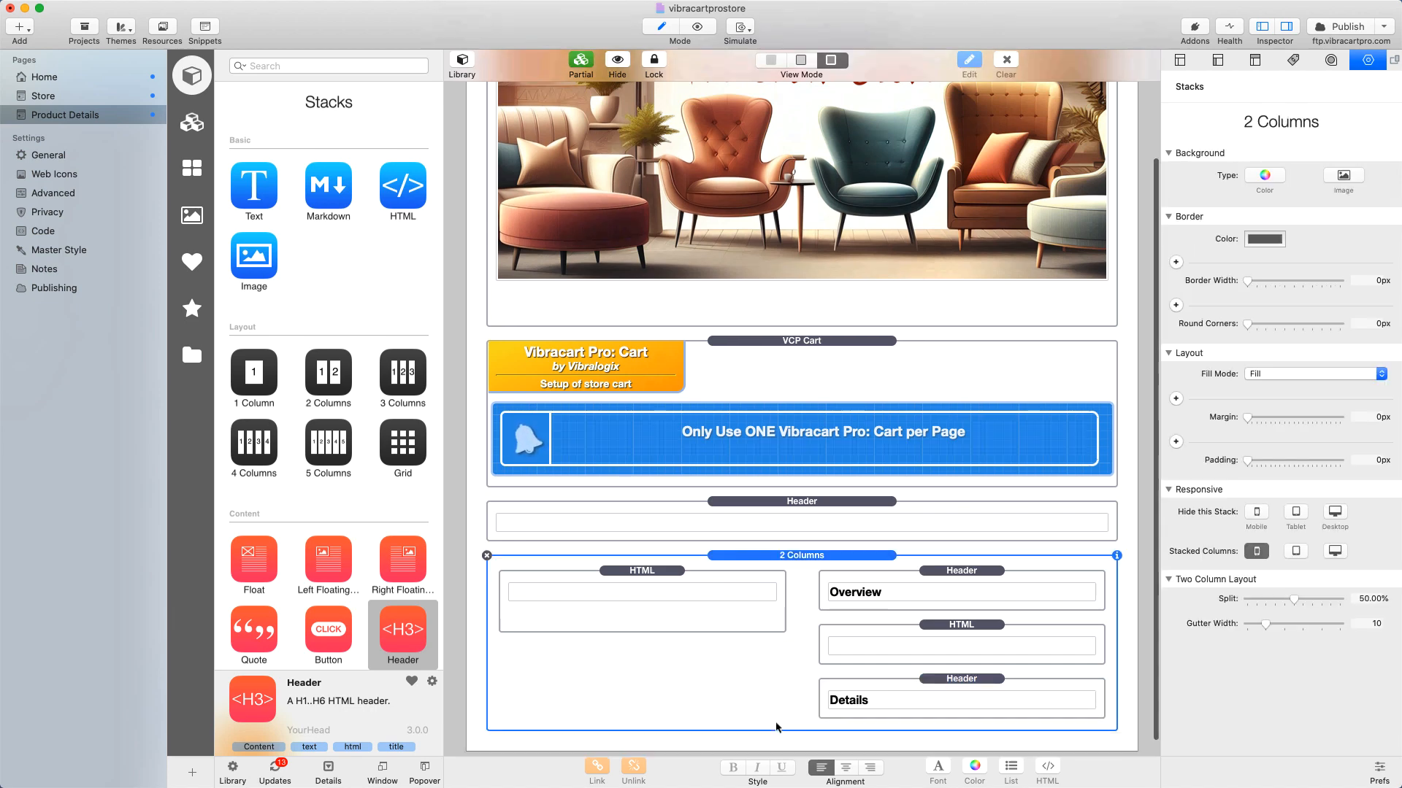
Step: Add an HTML stack below the Details header and replace its default code with the full description snippet from the Vibracart Pro admin
{"action": "left_click", "coordinate": [400, 203]}
{"action": "left_click_drag", "start_coordinate": [400, 203], "coordinate": [867, 713]}
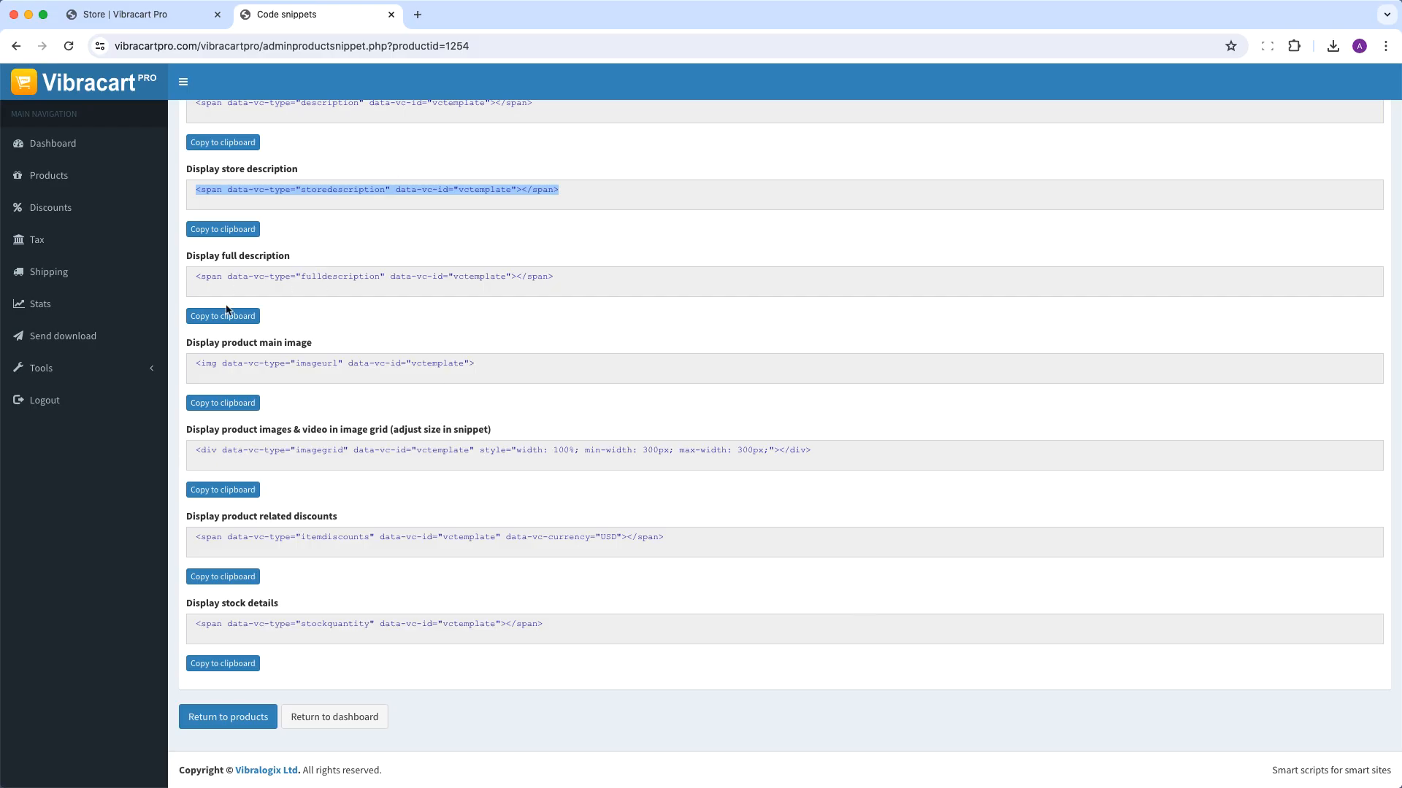
{"action": "left_click", "coordinate": [223, 317]}
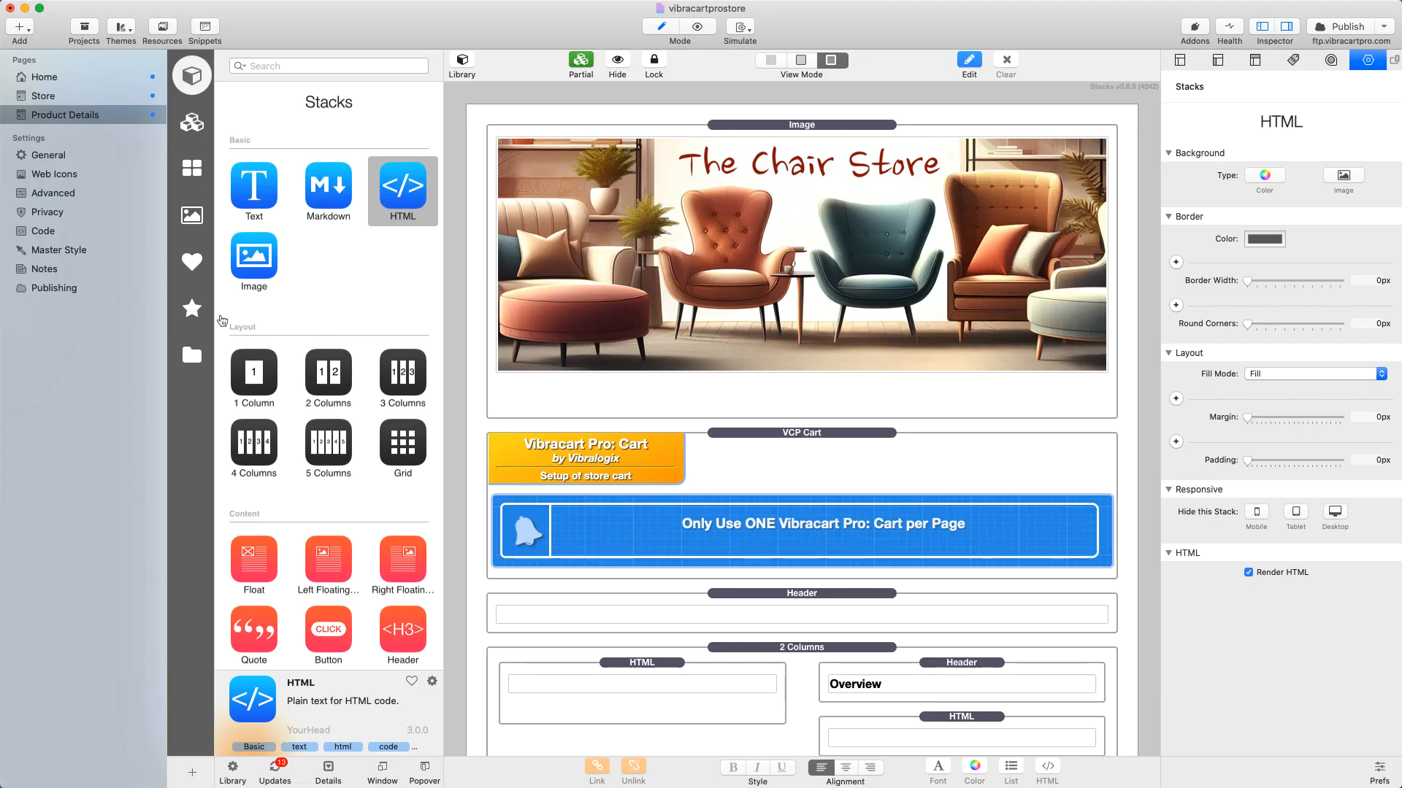
{"action": "scroll", "coordinate": [885, 647], "scroll_direction": "down", "scroll_amount": 5}
{"action": "double_click", "coordinate": [885, 648]}
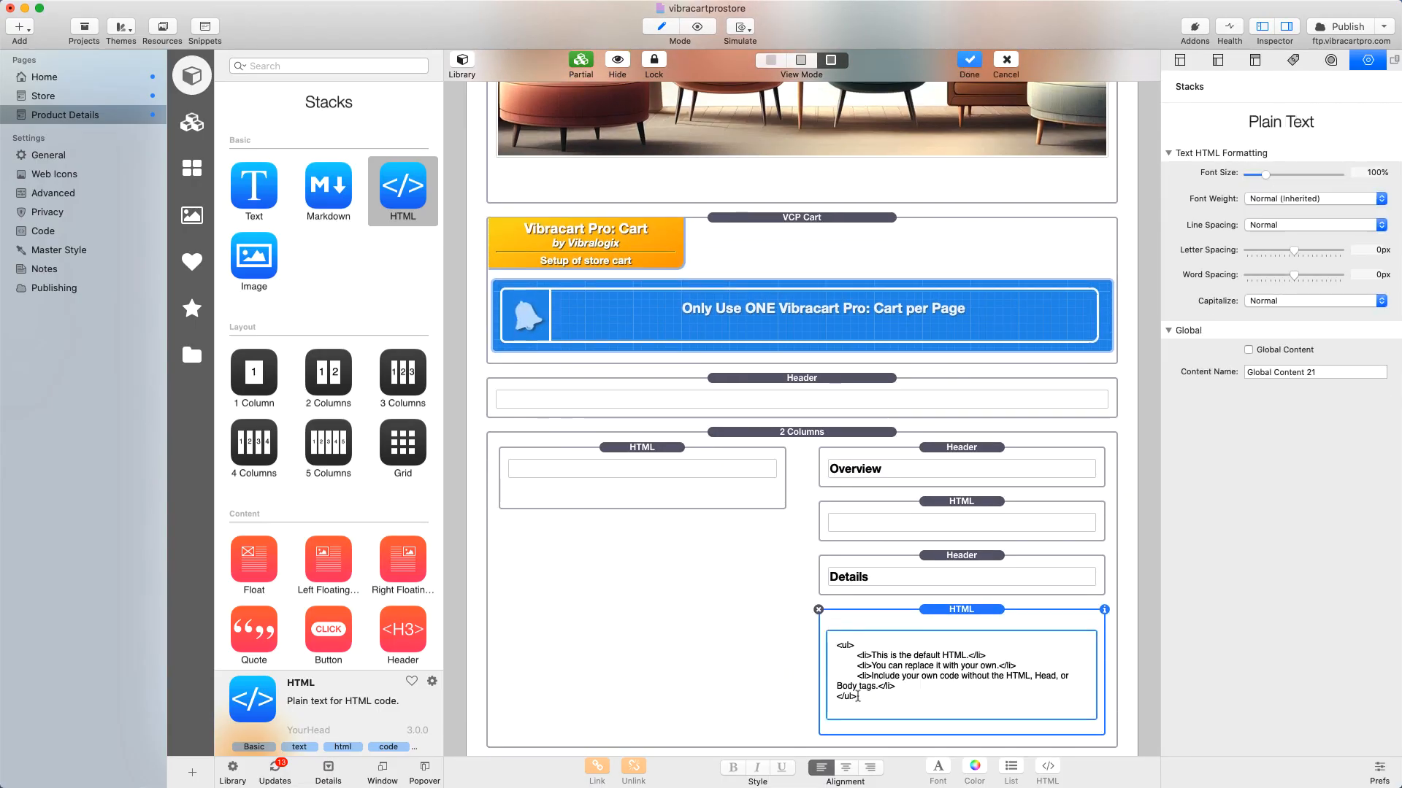
{"action": "left_click_drag", "start_coordinate": [865, 697], "coordinate": [828, 650]}
{"action": "key", "text": "cmd+v"}
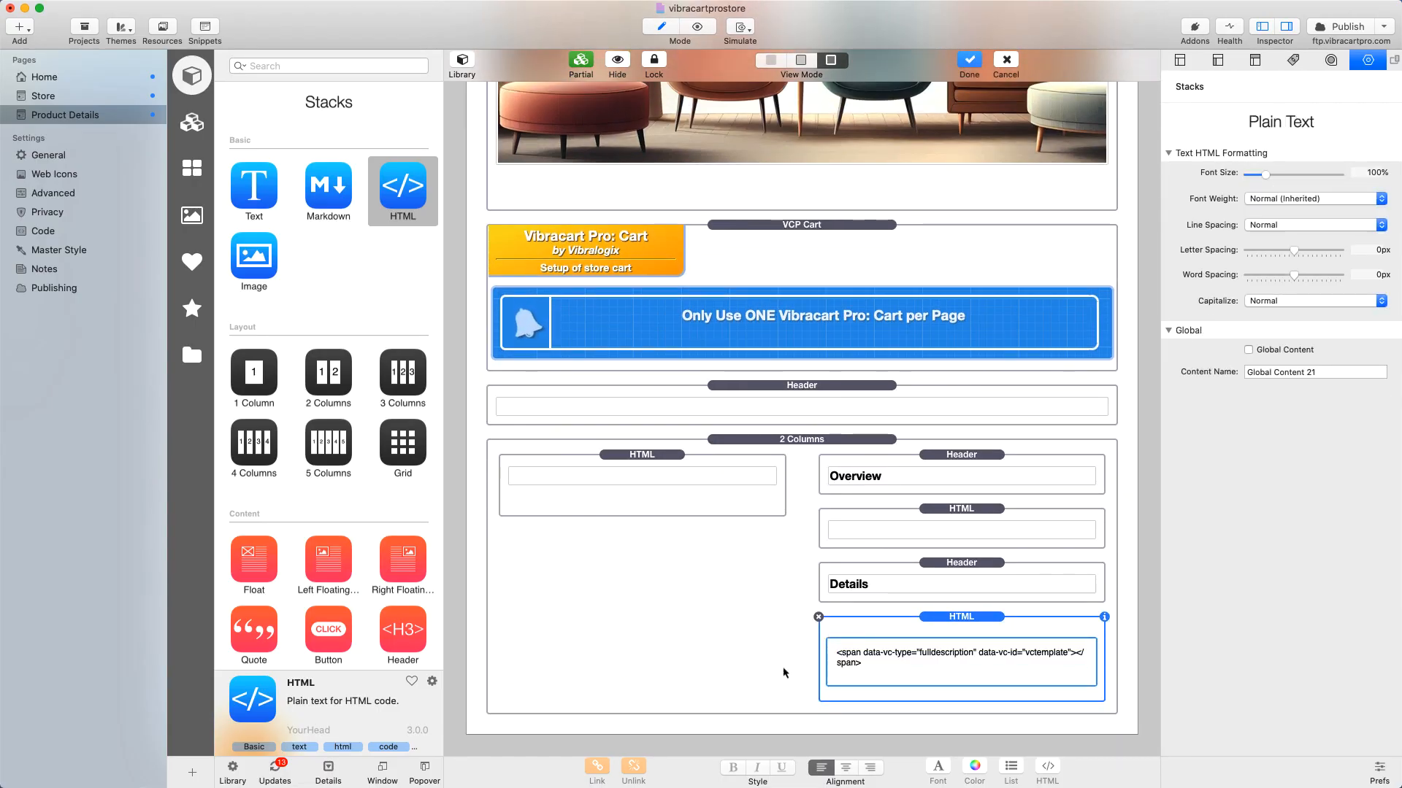
{"action": "left_click", "coordinate": [794, 692]}
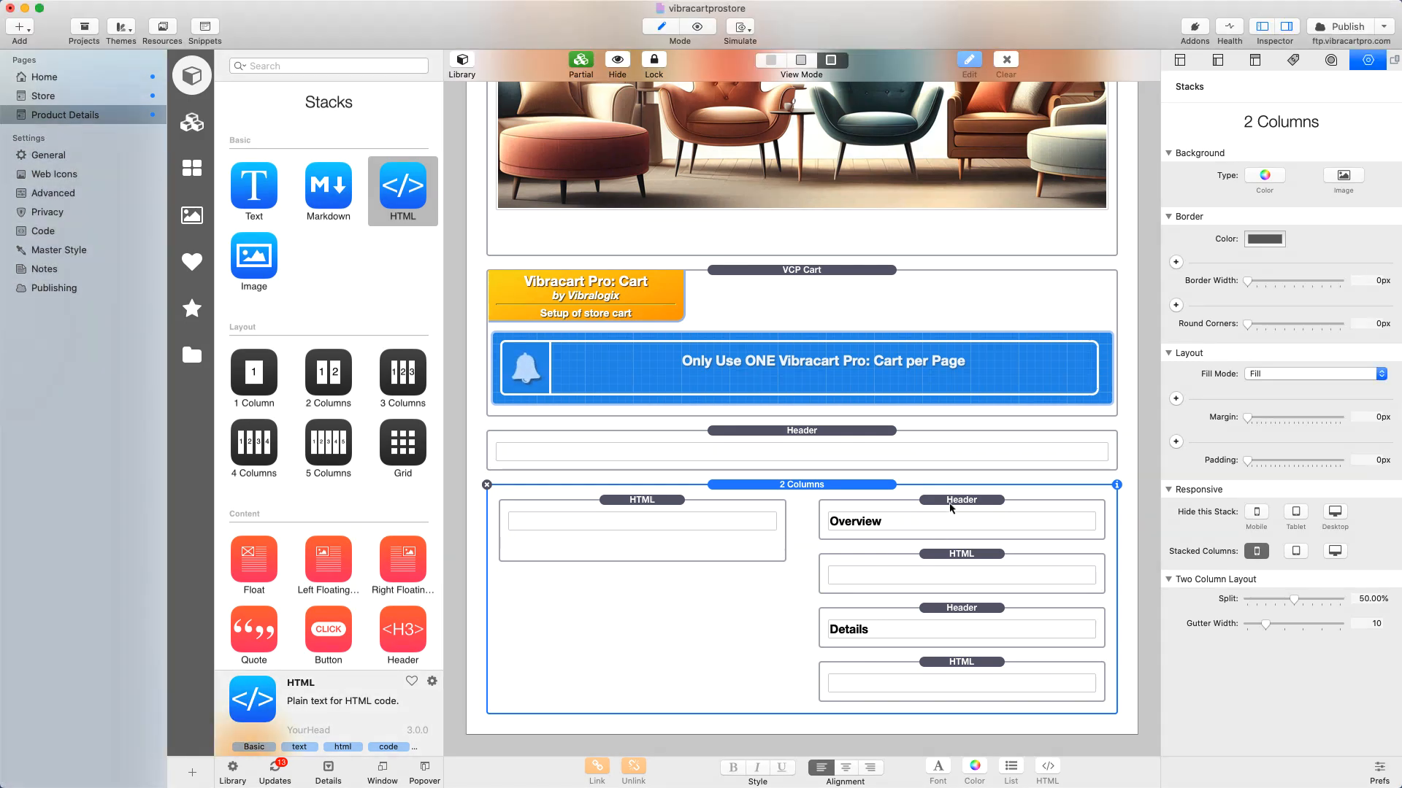
Step: Set the size of both the Overview and Details headers to H2 - Page Subtitle
{"action": "left_click", "coordinate": [951, 507]}
{"action": "left_click", "coordinate": [1266, 575]}
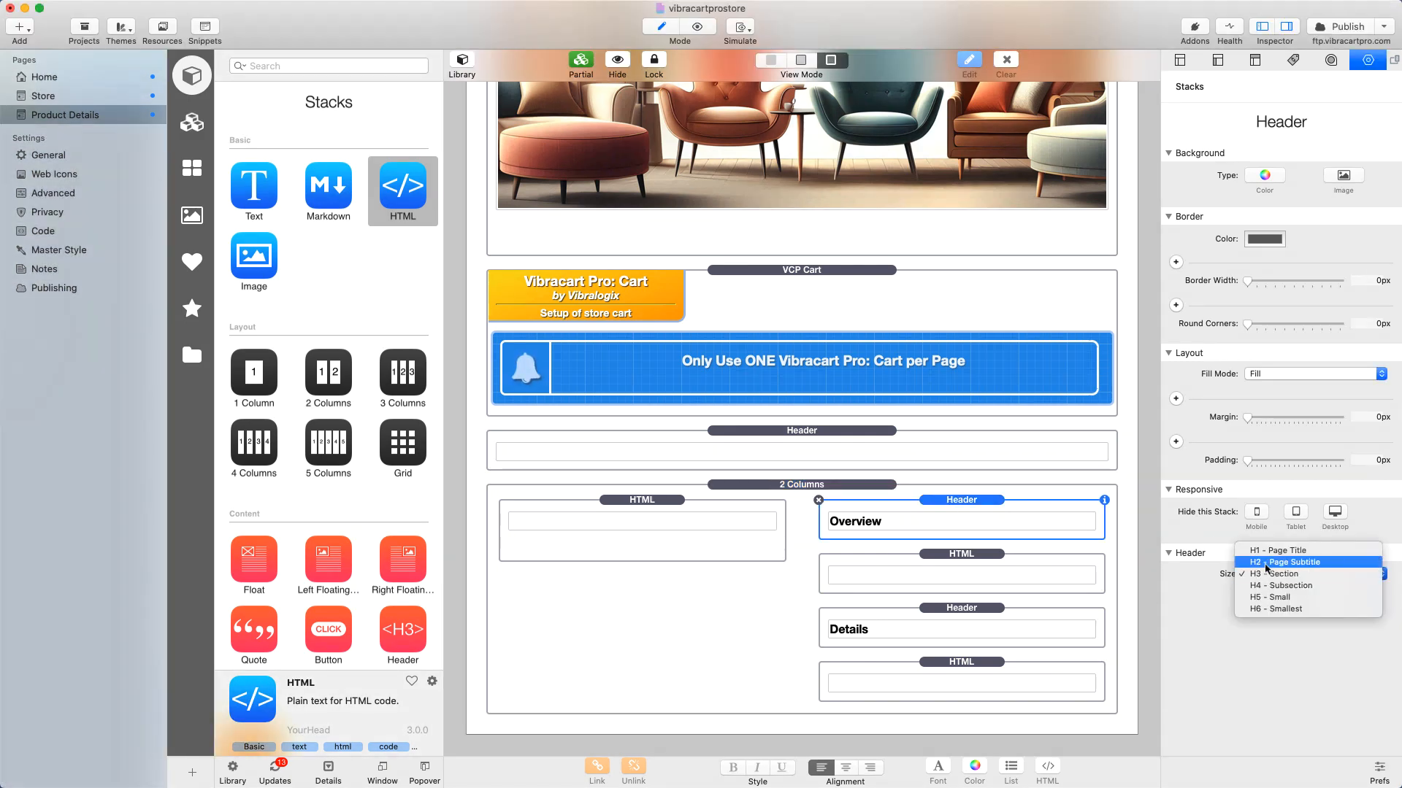
{"action": "left_click", "coordinate": [1274, 560]}
{"action": "left_click", "coordinate": [944, 616]}
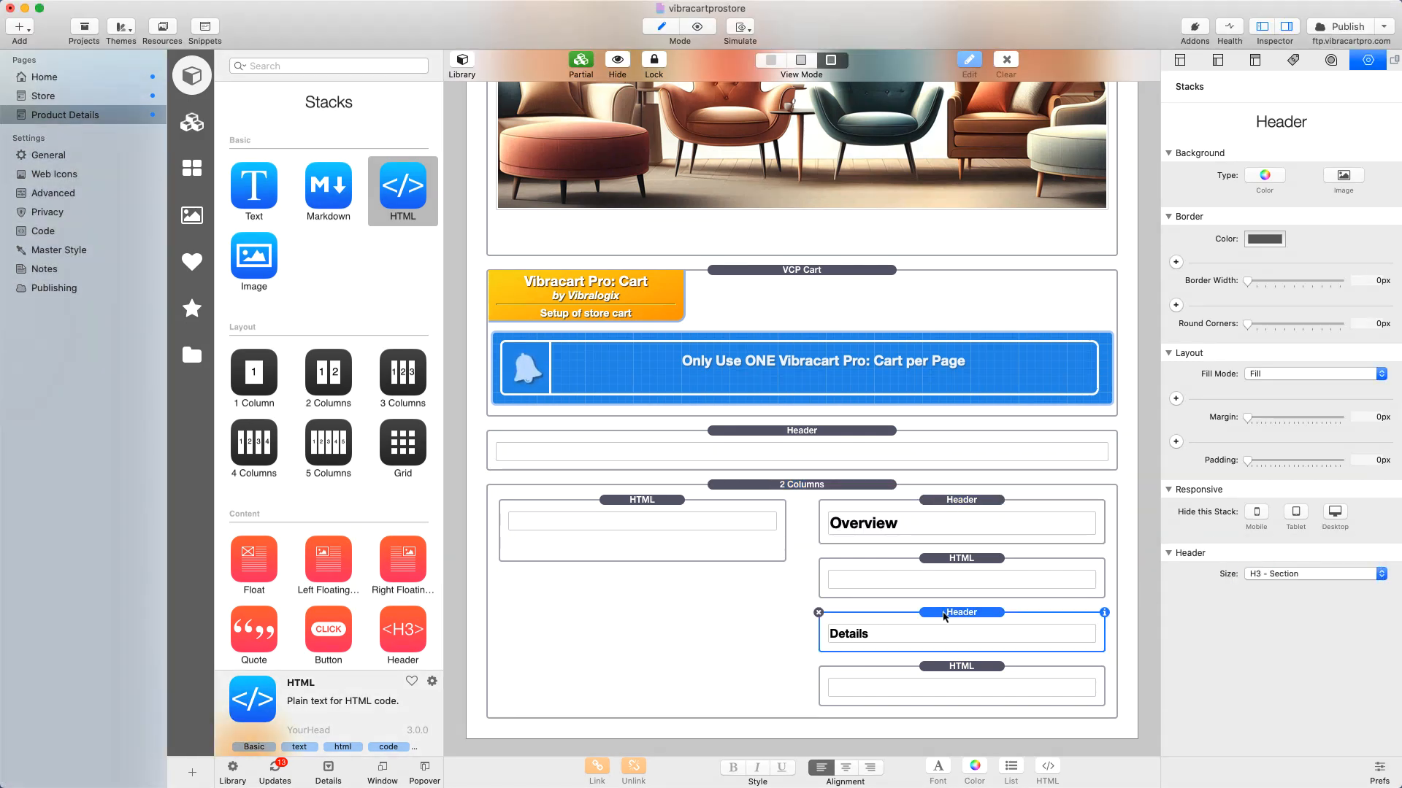
{"action": "left_click", "coordinate": [1269, 577]}
{"action": "left_click", "coordinate": [1274, 561]}
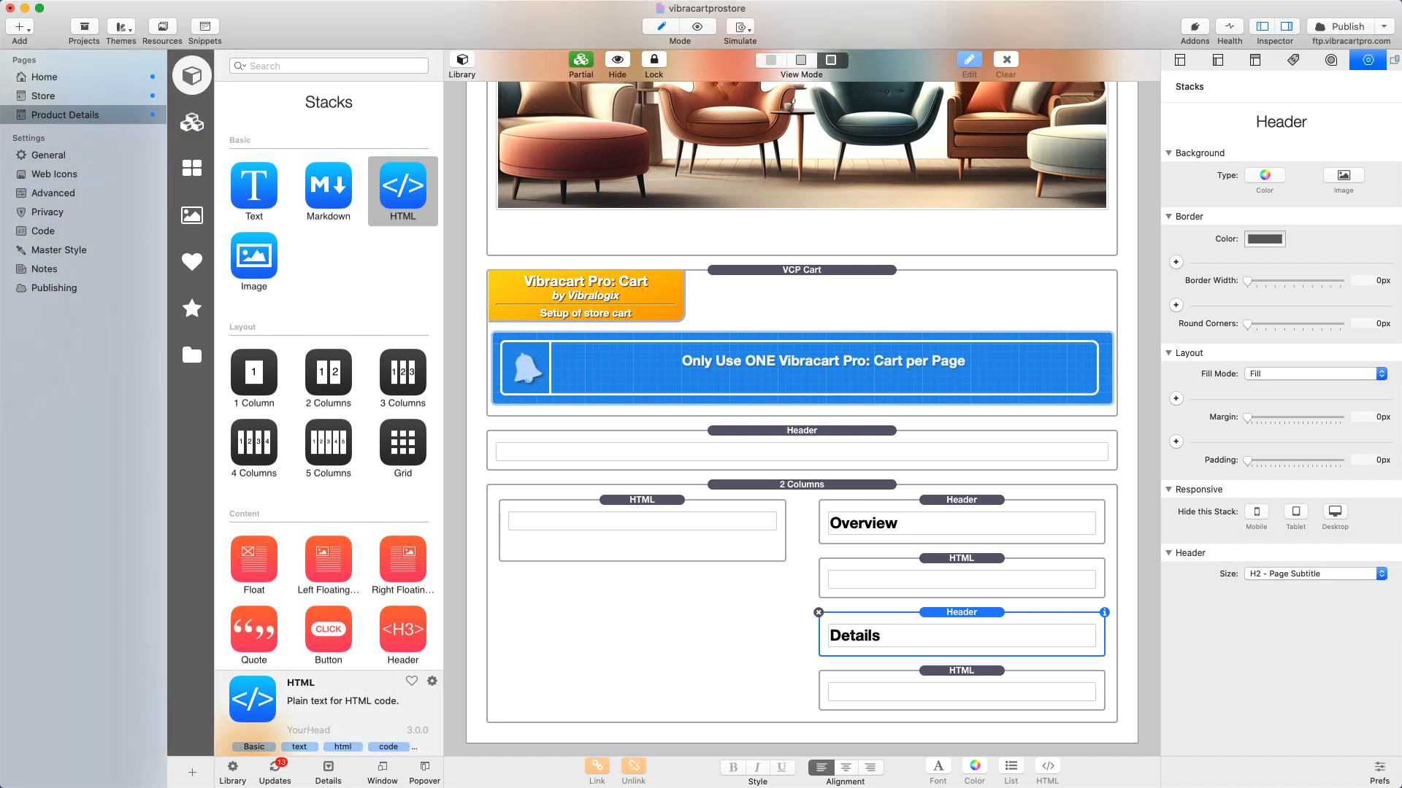
Step: Add a Header stack below the full description HTML stack and set its size to H4 - Subsection
{"action": "left_click_drag", "start_coordinate": [400, 657], "coordinate": [869, 721]}
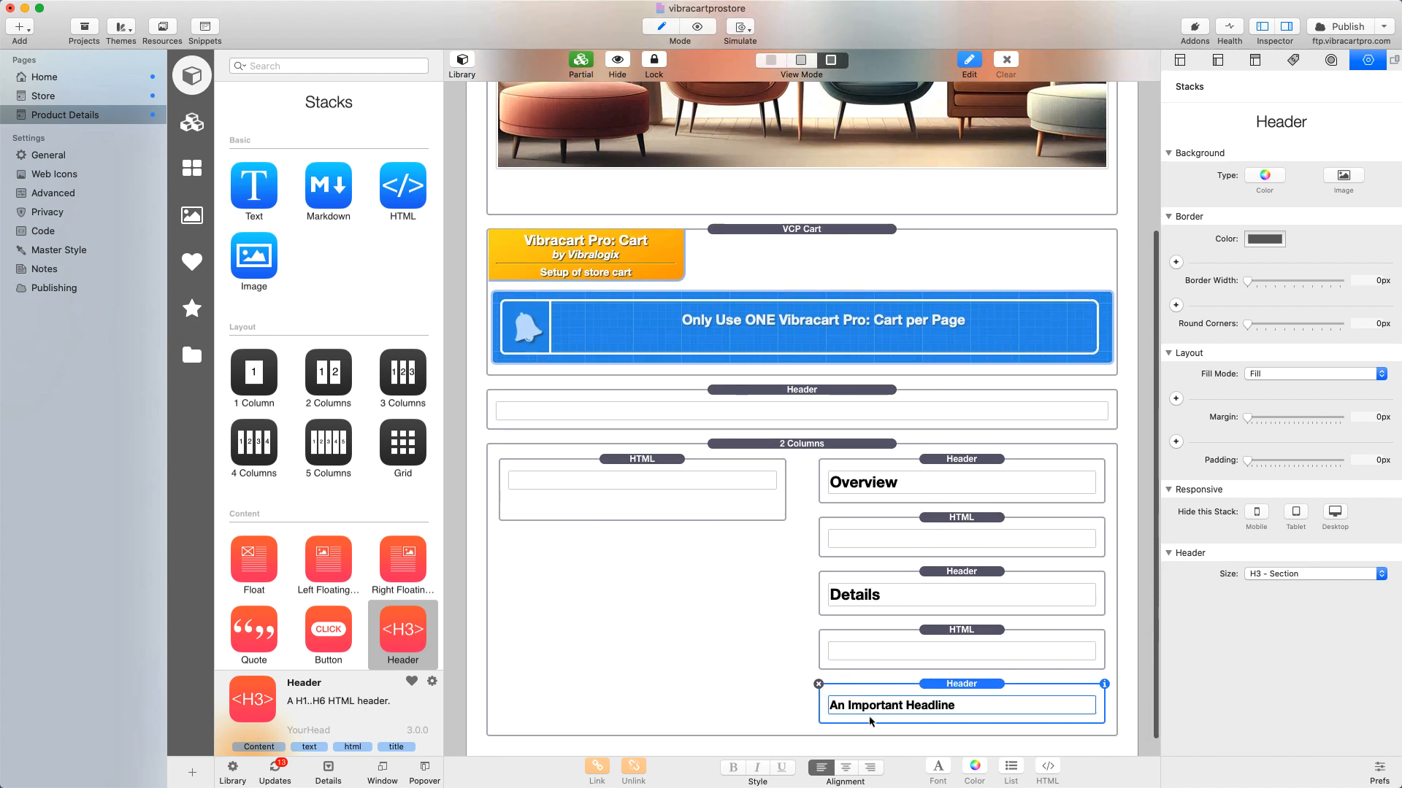
{"action": "left_click", "coordinate": [1379, 577]}
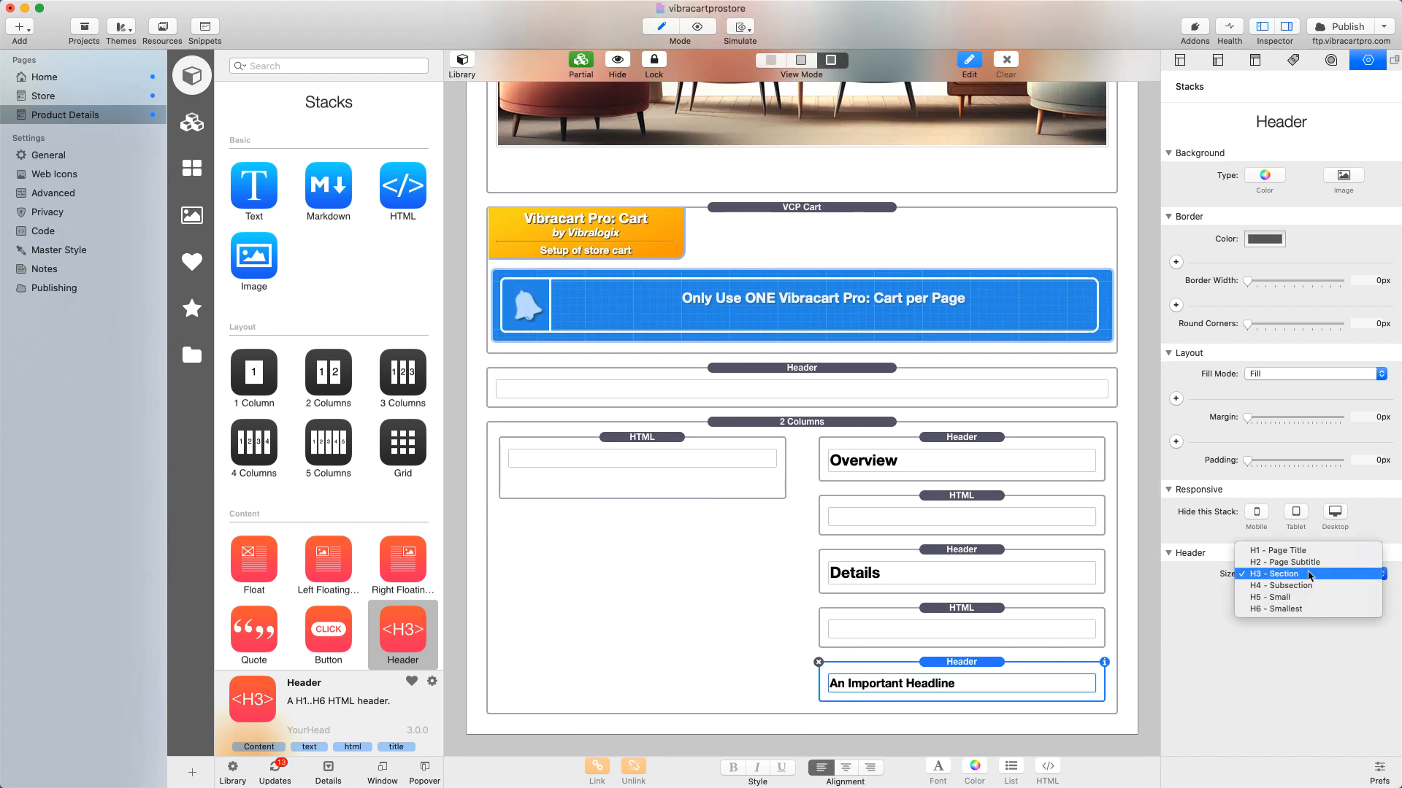
{"action": "left_click", "coordinate": [1276, 591]}
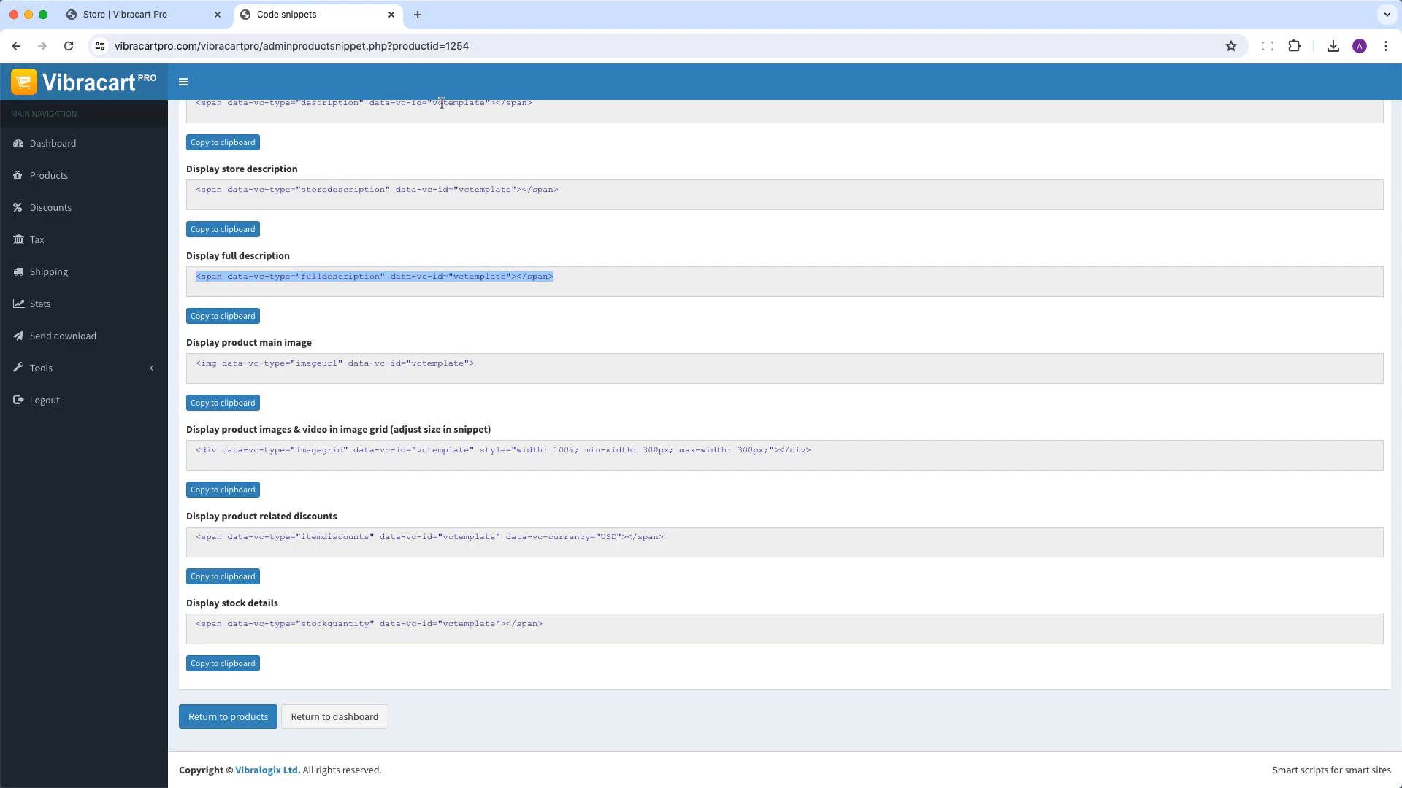
Step: Copy the item price snippet from the Vibracart Pro admin and paste it over the new H4 header's placeholder text
{"action": "scroll", "coordinate": [345, 207], "scroll_direction": "up", "scroll_amount": 5}
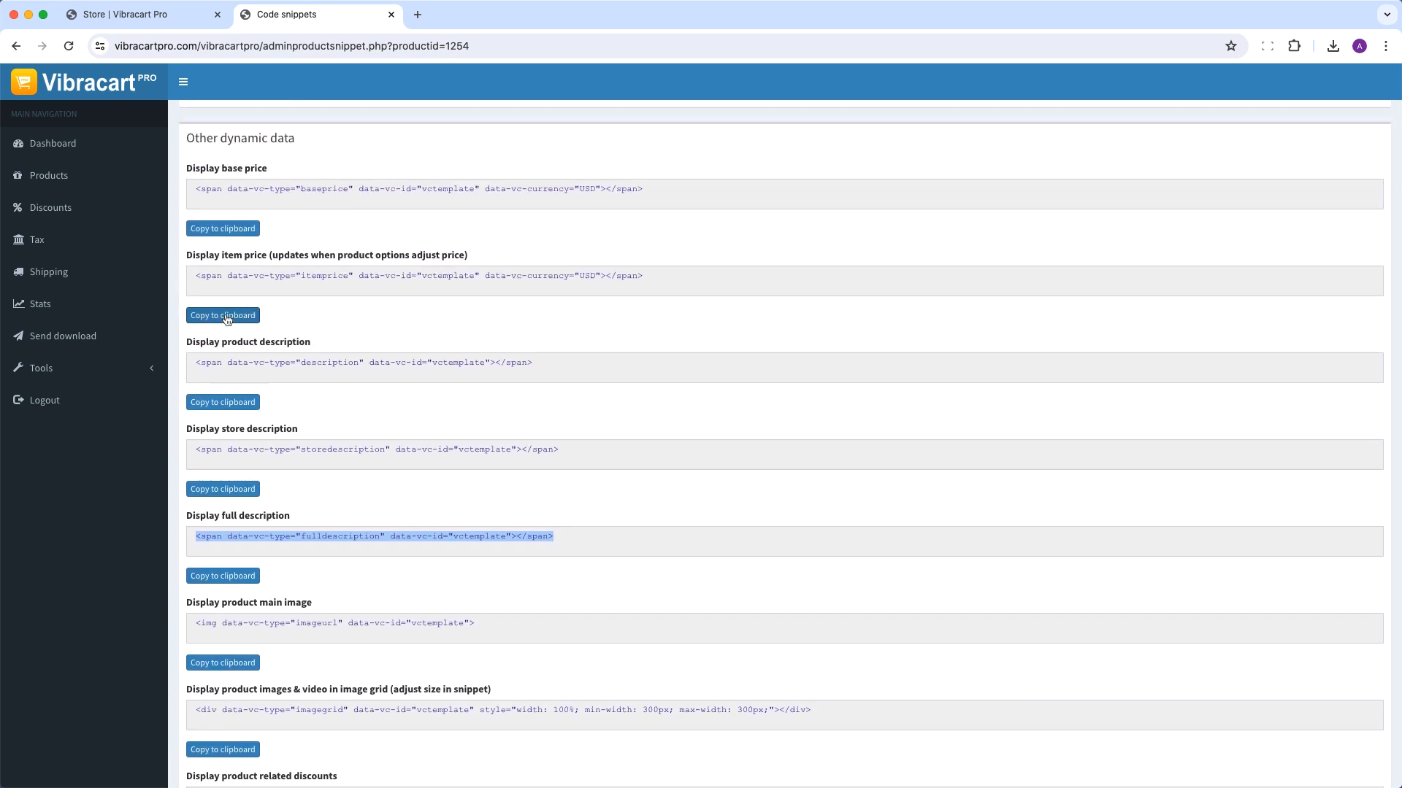
{"action": "left_click", "coordinate": [226, 319]}
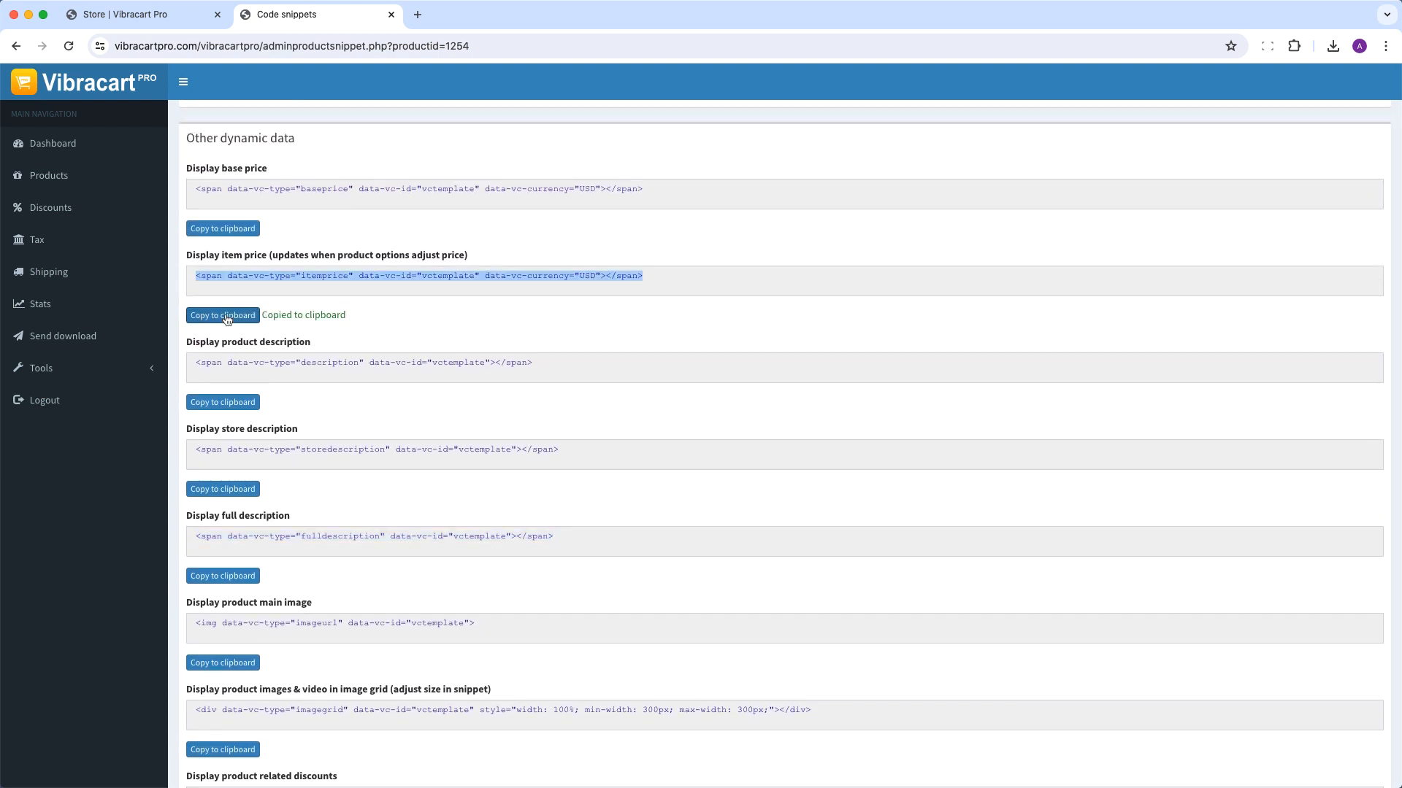
{"action": "key", "text": "super+Tab"}
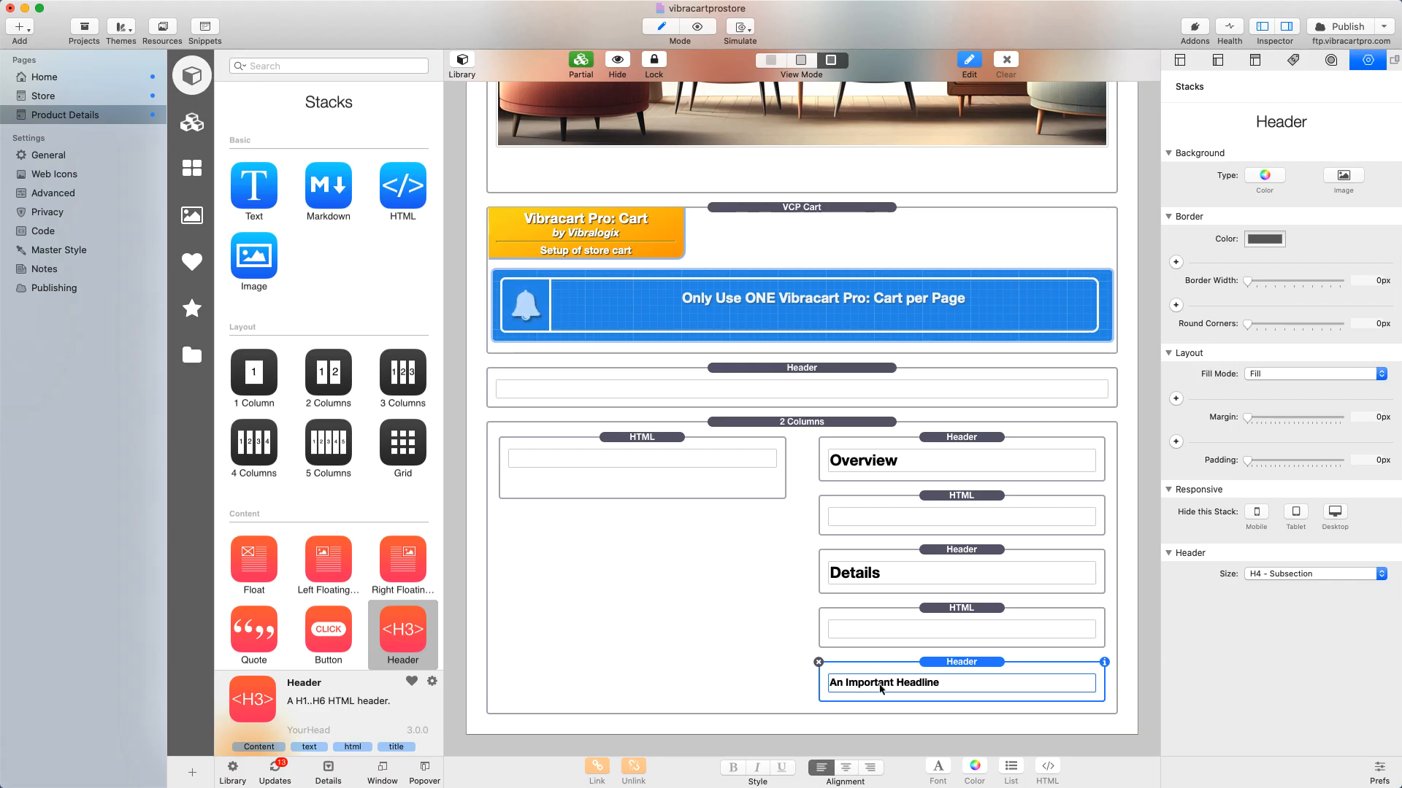
{"action": "double_click", "coordinate": [881, 686]}
{"action": "left_click_drag", "start_coordinate": [932, 689], "coordinate": [827, 688]}
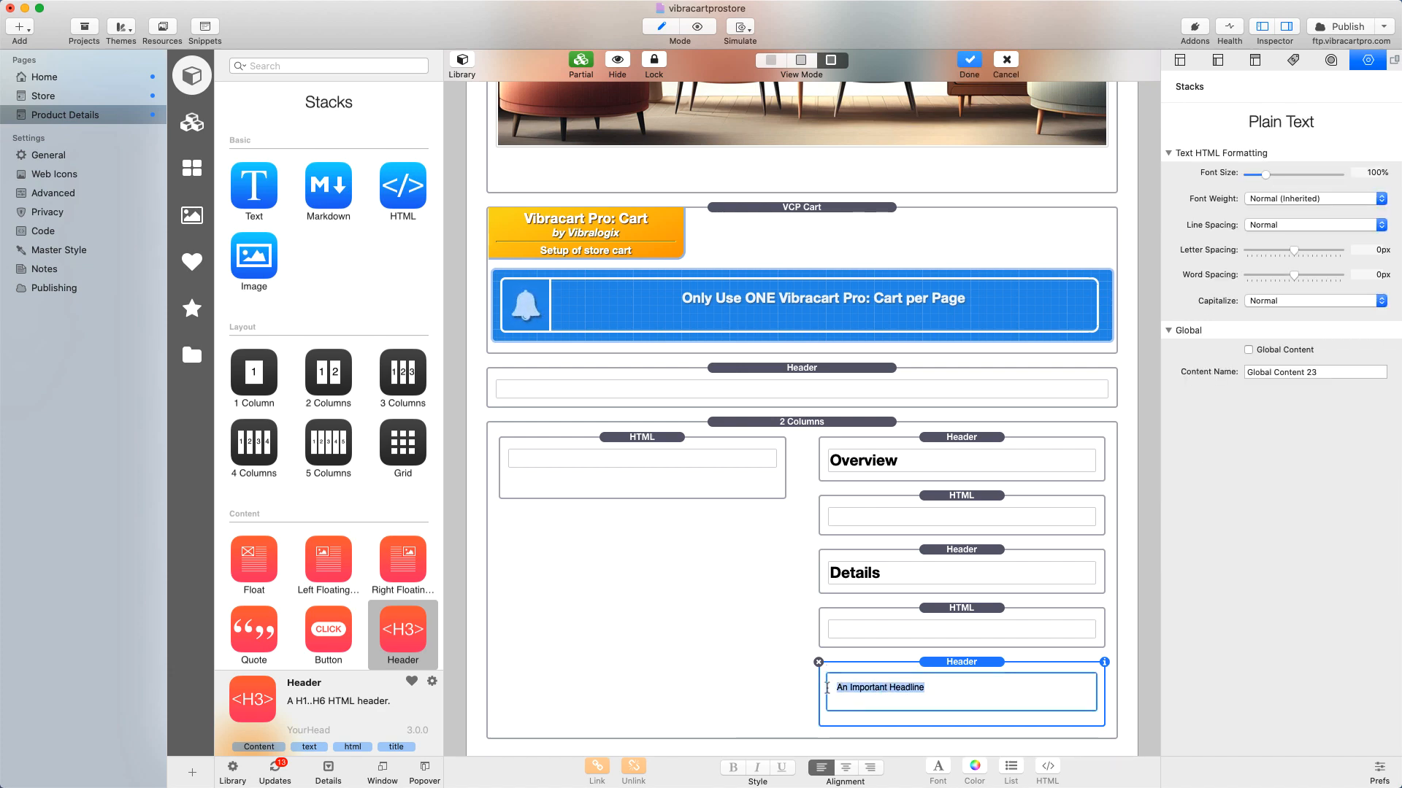
{"action": "key", "text": "super+v"}
{"action": "left_click_drag", "start_coordinate": [946, 698], "coordinate": [831, 687]}
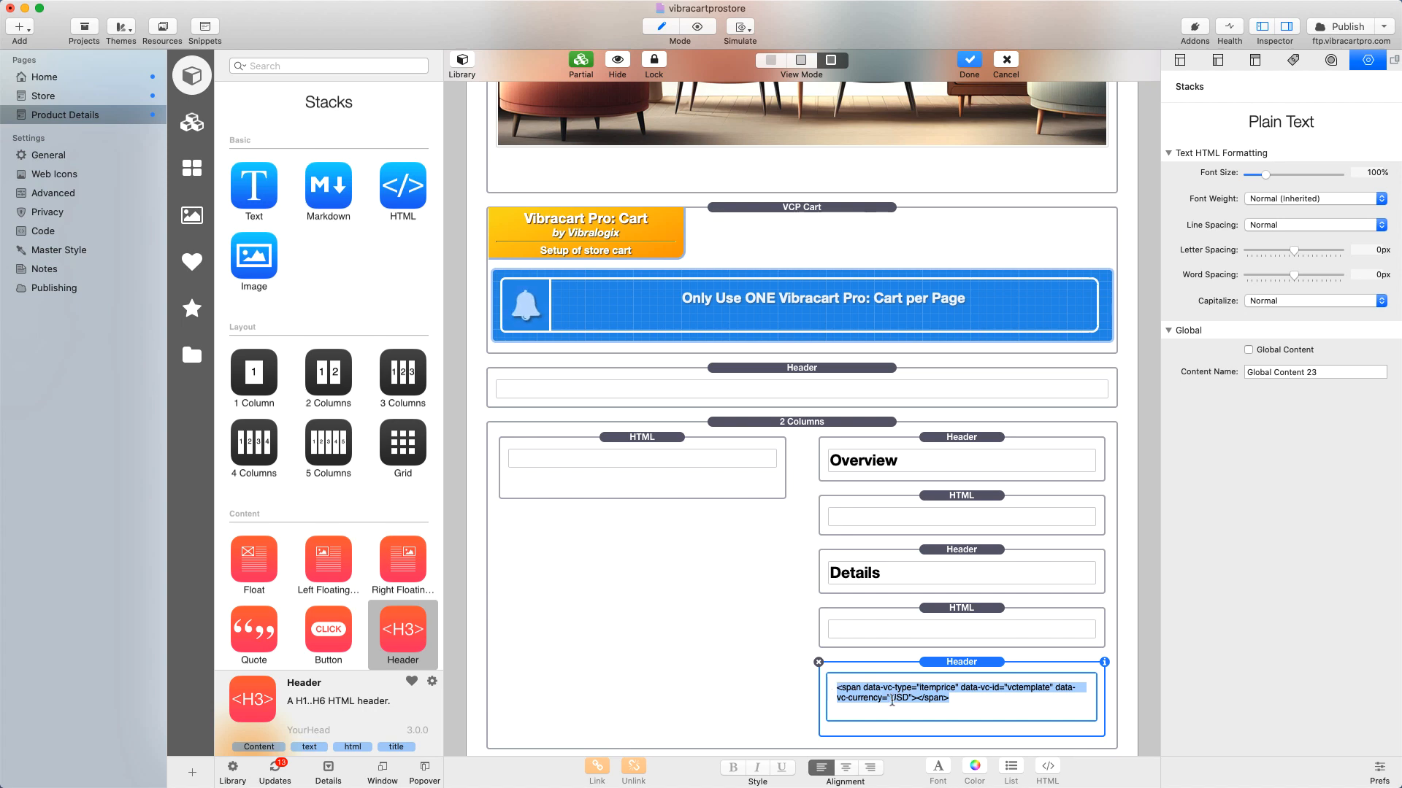
{"action": "key", "text": "super+period"}
{"action": "left_click", "coordinate": [771, 704]}
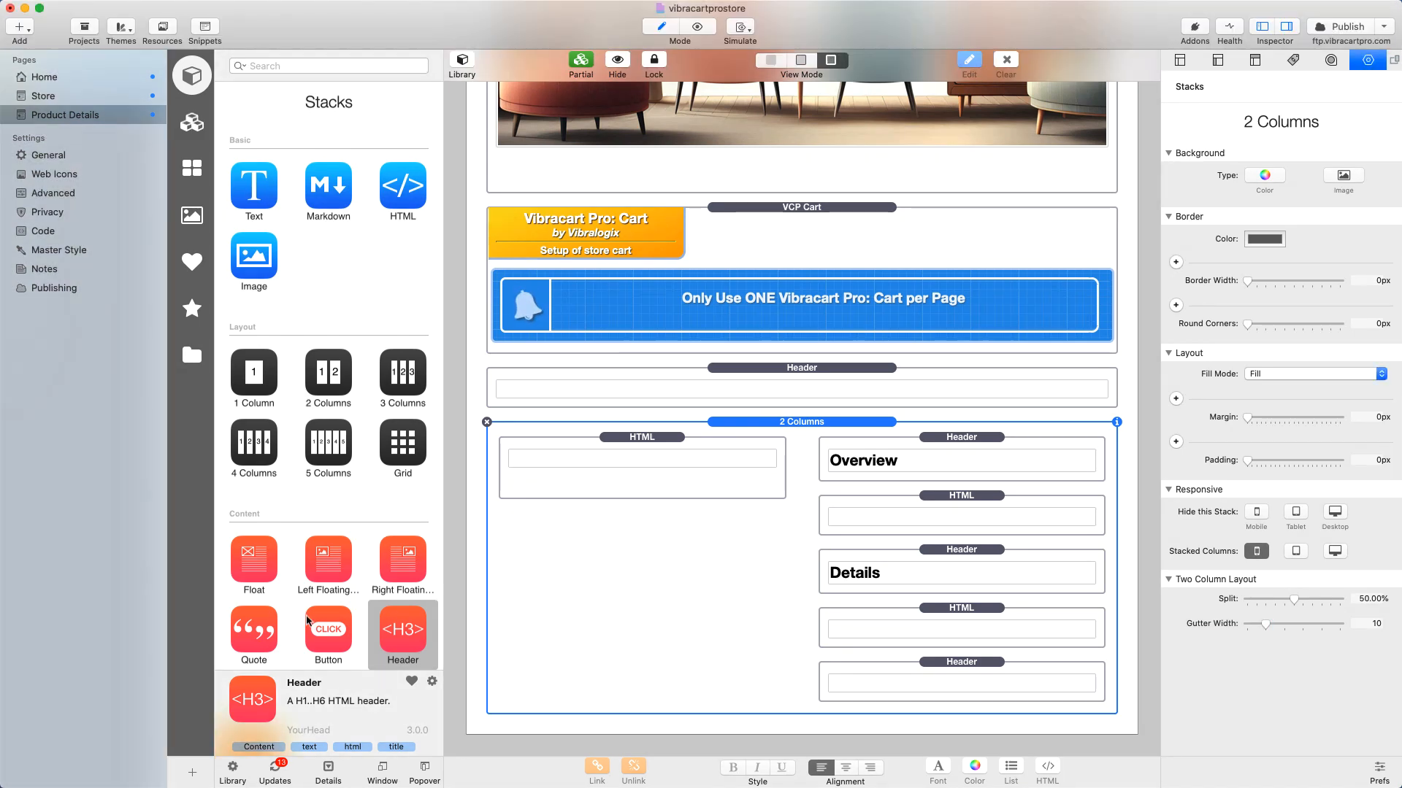
Step: Add a VCP Button stack with product ID vctemplate below the item price header, and publish the site
{"action": "scroll", "coordinate": [308, 620], "scroll_direction": "down", "scroll_amount": 10}
{"action": "scroll", "coordinate": [308, 620], "scroll_direction": "down", "scroll_amount": 12}
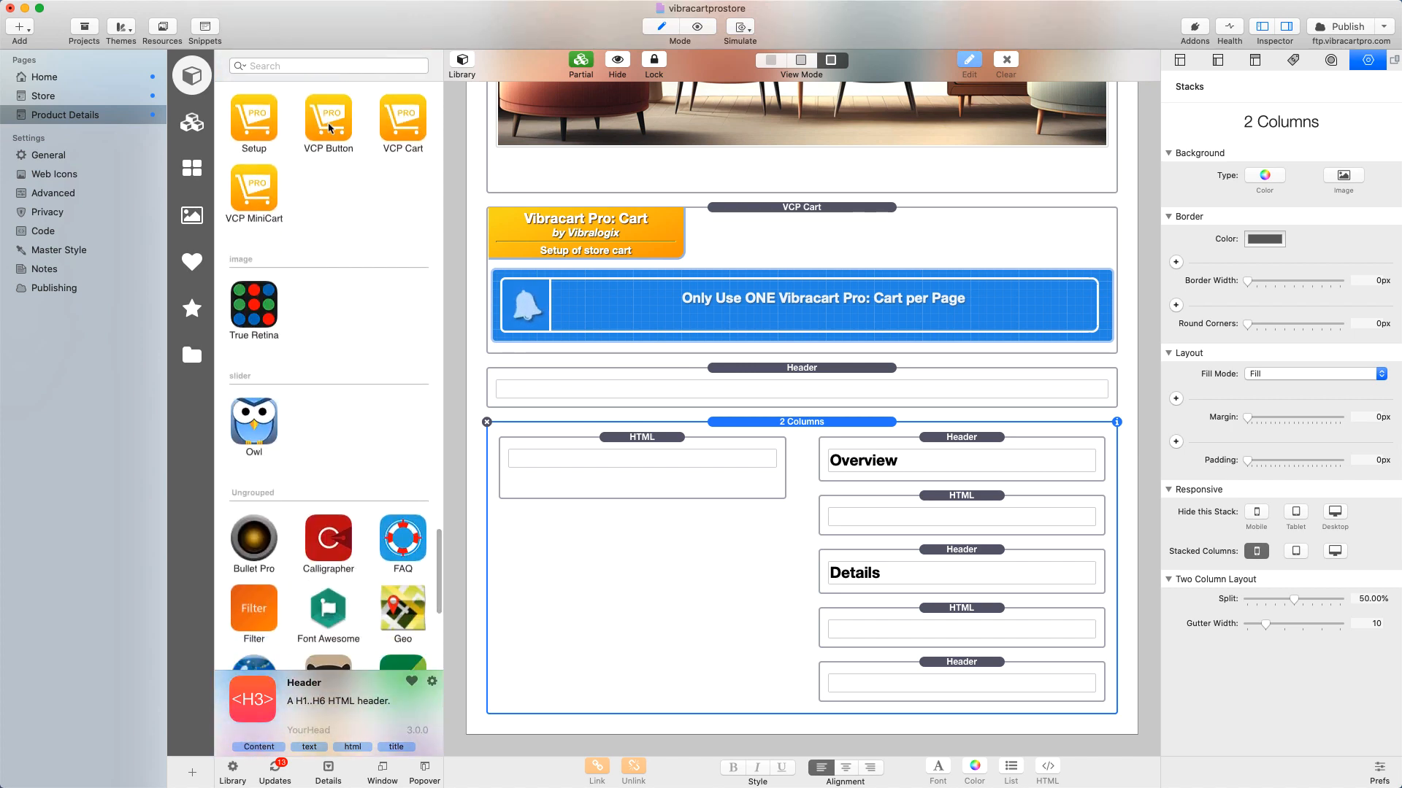
{"action": "left_click_drag", "start_coordinate": [336, 135], "coordinate": [921, 720]}
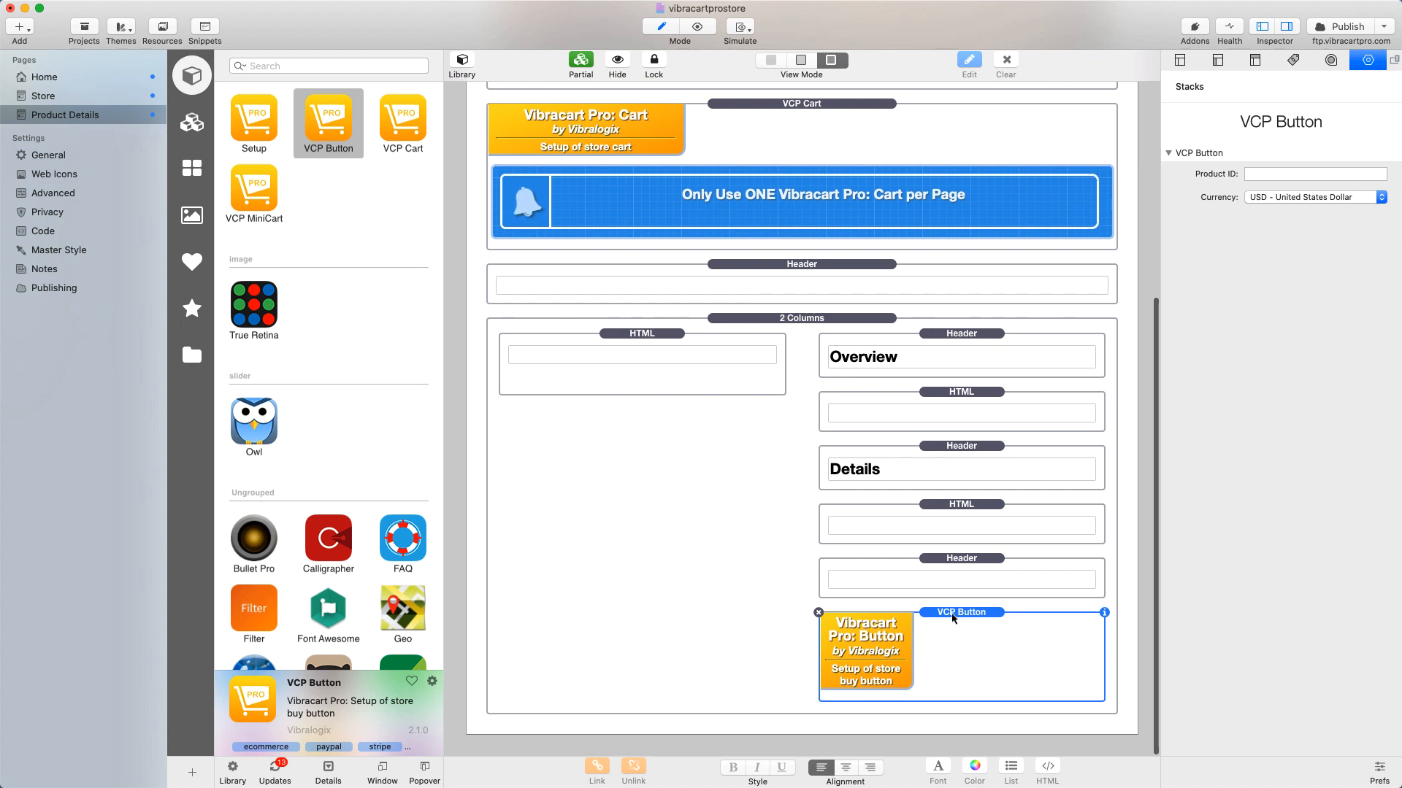
{"action": "left_click", "coordinate": [1261, 174]}
{"action": "type", "text": "vc"}
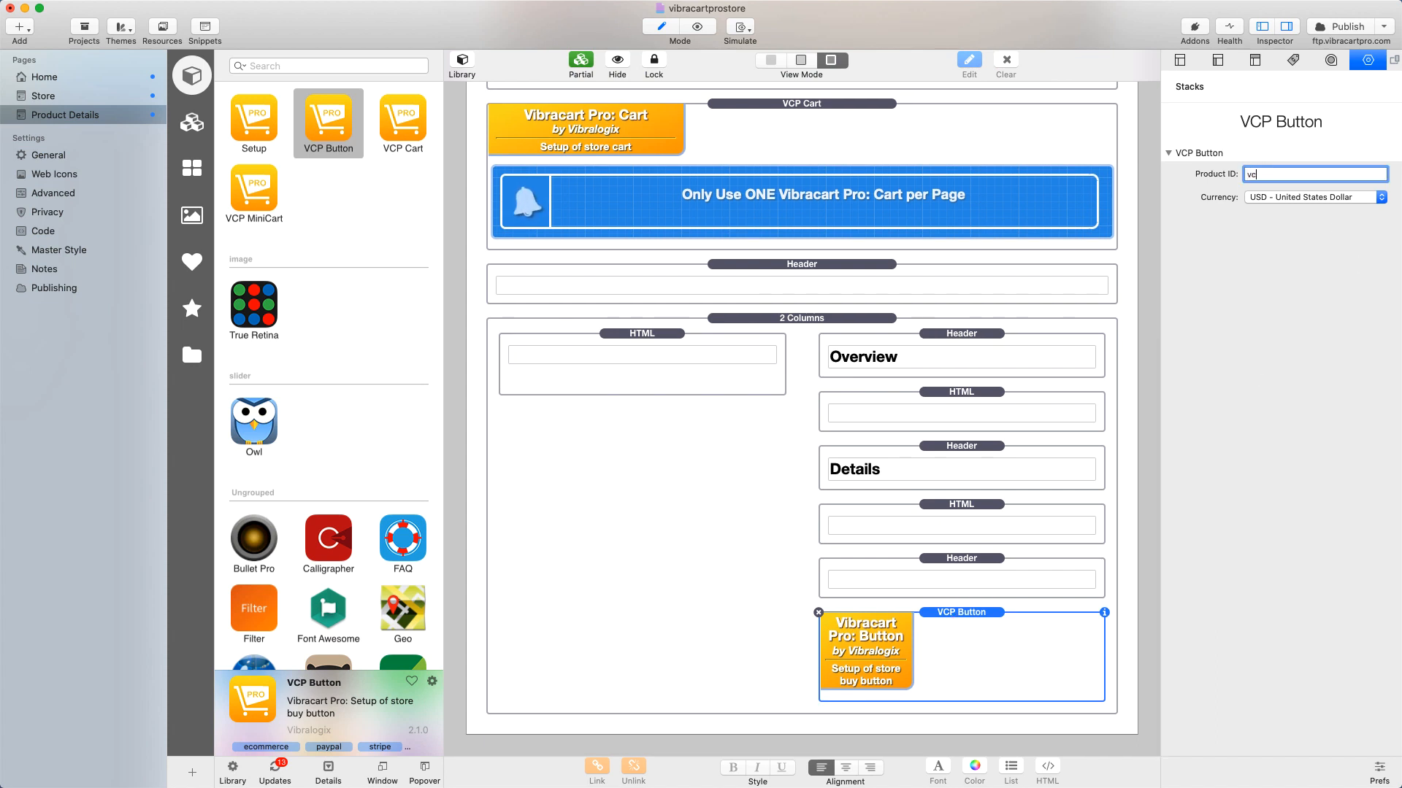
{"action": "type", "text": "template"}
{"action": "left_click", "coordinate": [756, 650]}
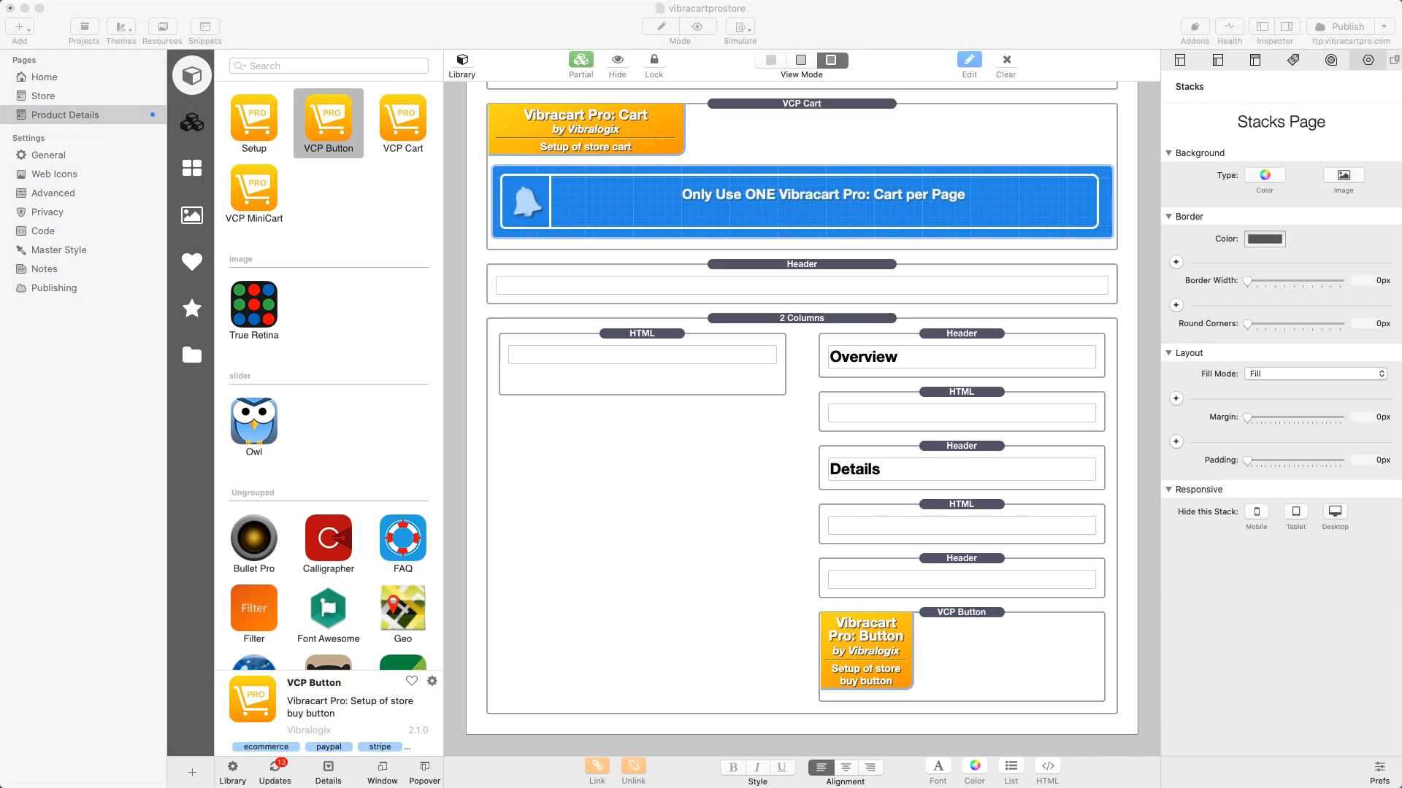
{"action": "left_click", "coordinate": [1346, 29]}
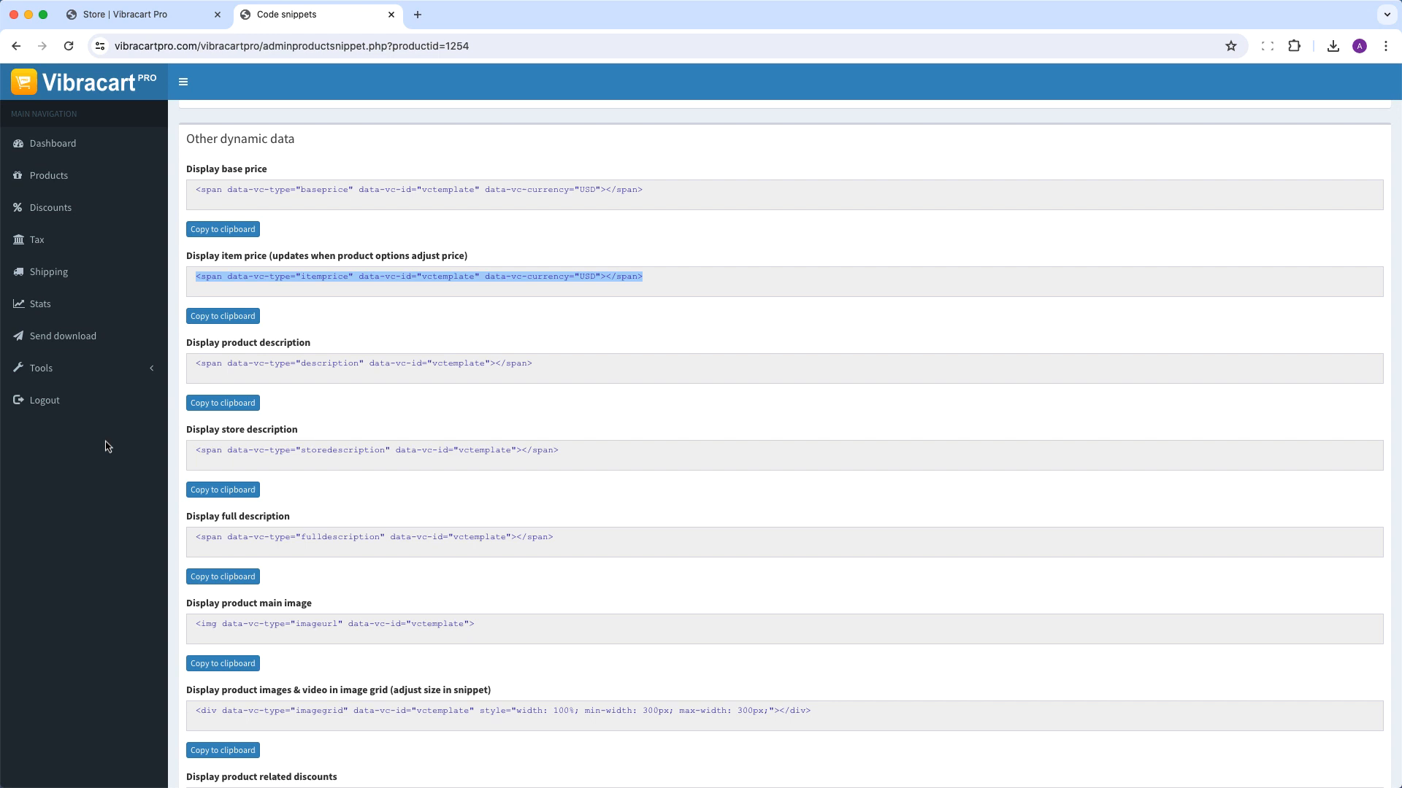
Step: In the Vibracart Pro admin, open the Popup cart style for editing and go to its Storefront settings
{"action": "left_click", "coordinate": [51, 370]}
{"action": "left_click", "coordinate": [52, 414]}
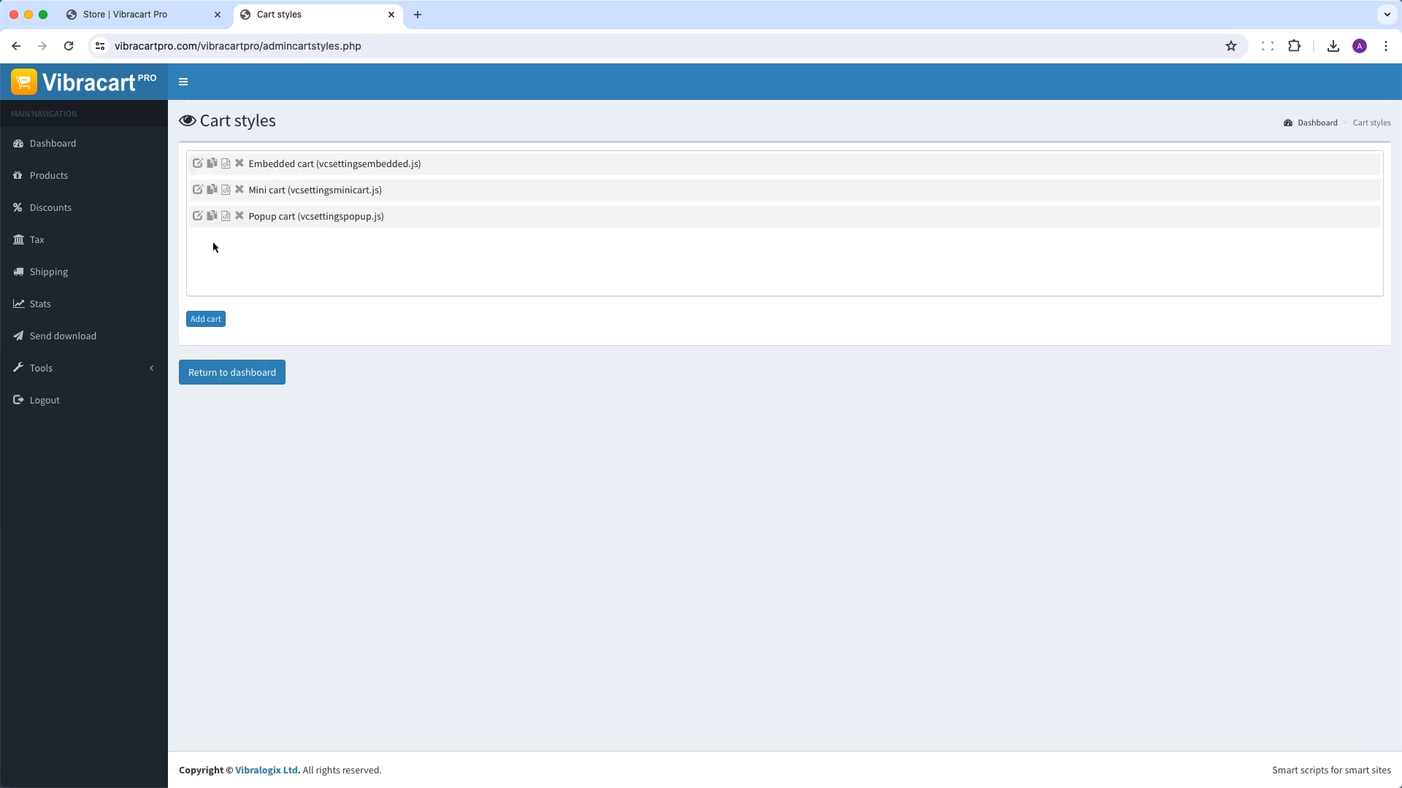
{"action": "left_click", "coordinate": [197, 216]}
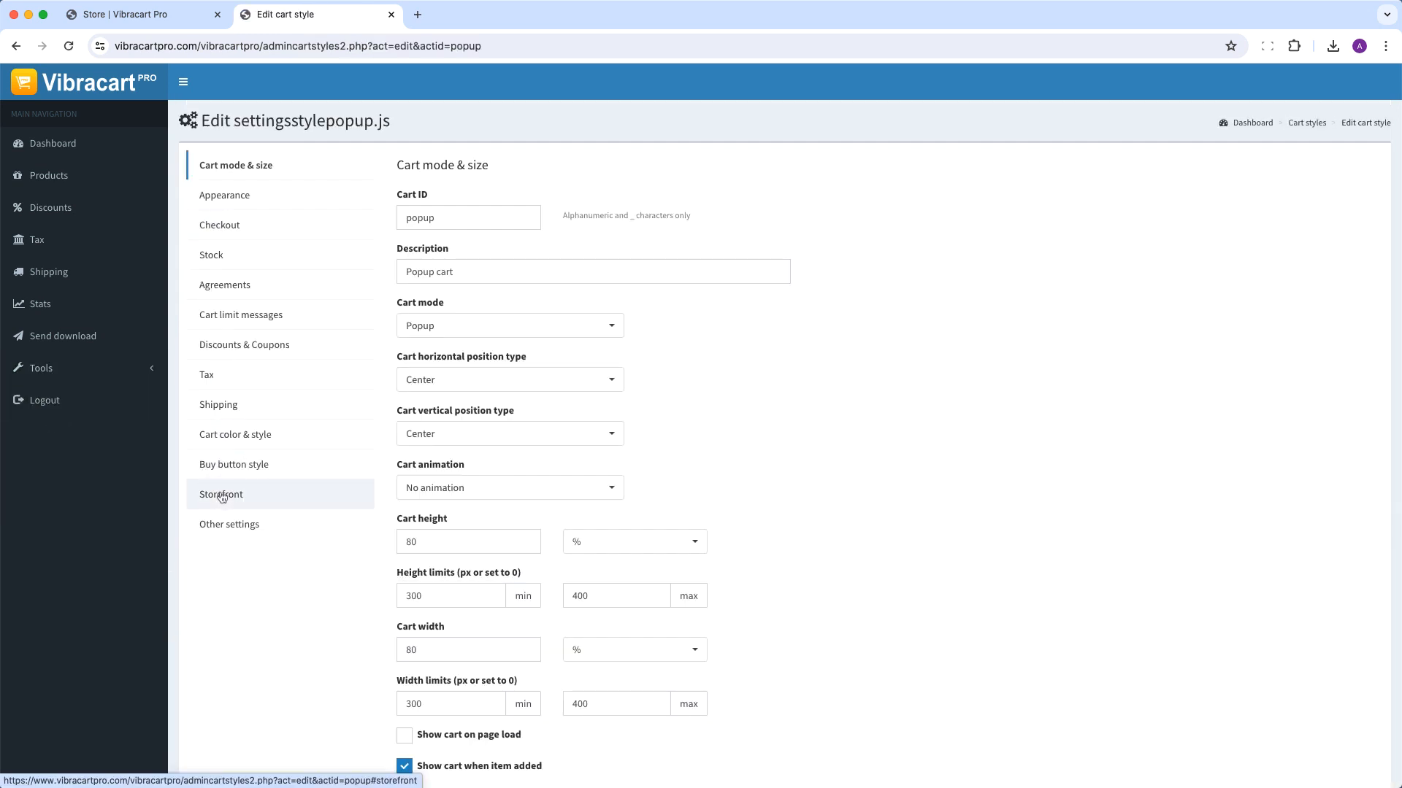
{"action": "left_click", "coordinate": [229, 495]}
Step: Set the storefront's URL to product detail template to /product.php in the Add to cart / More info buttons settings
{"action": "scroll", "coordinate": [679, 504], "scroll_direction": "down", "scroll_amount": 6}
{"action": "scroll", "coordinate": [679, 504], "scroll_direction": "down", "scroll_amount": 5}
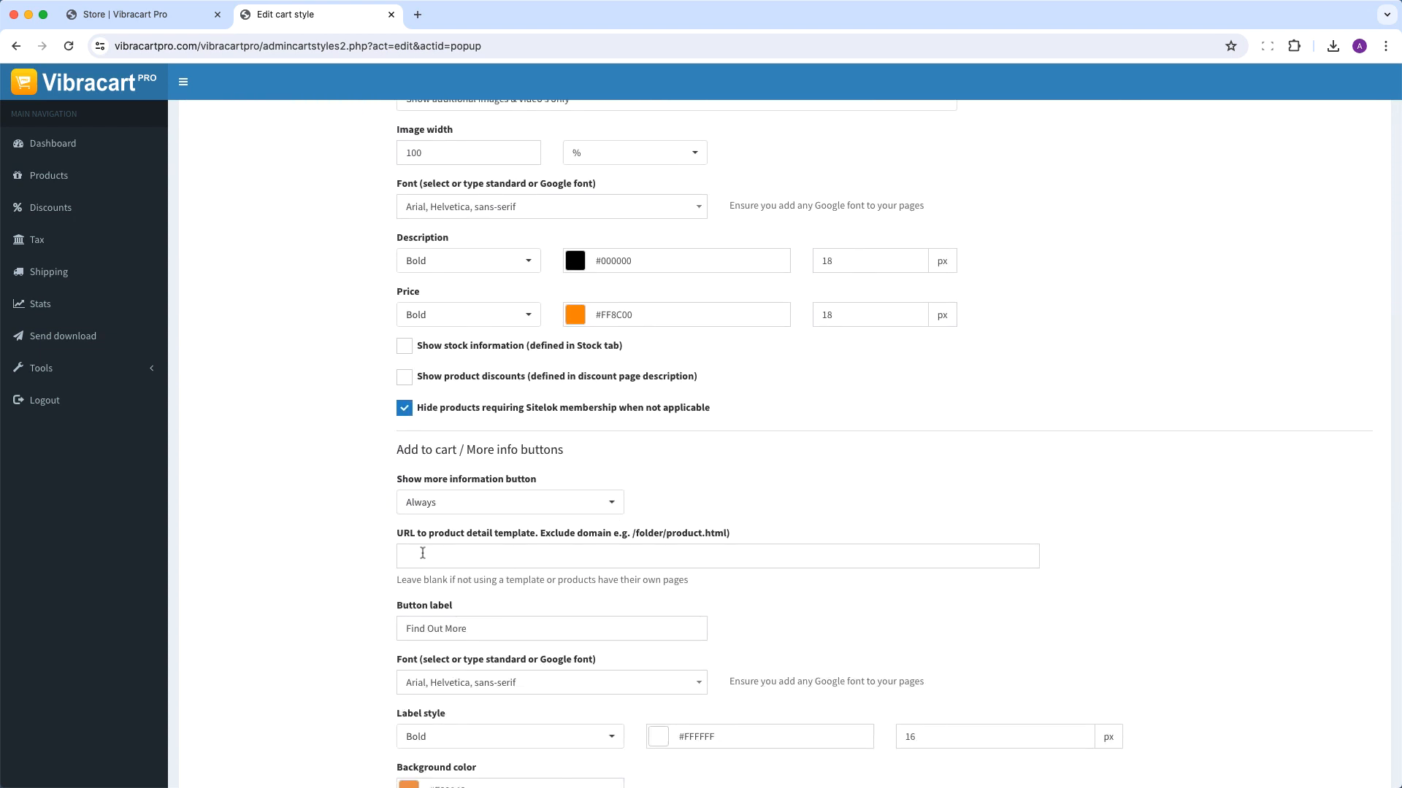
{"action": "left_click", "coordinate": [422, 553]}
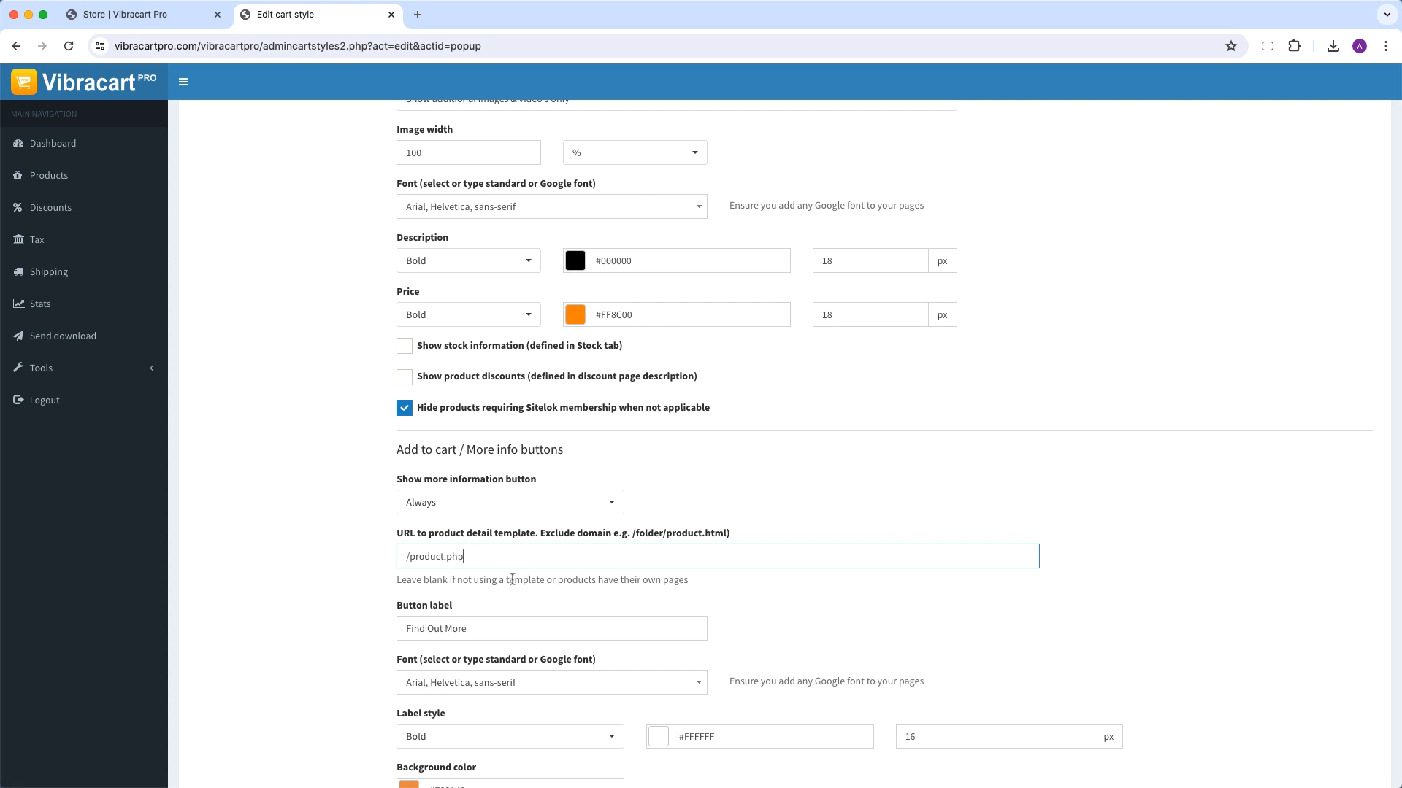
{"action": "scroll", "coordinate": [513, 579], "scroll_direction": "down", "scroll_amount": 3}
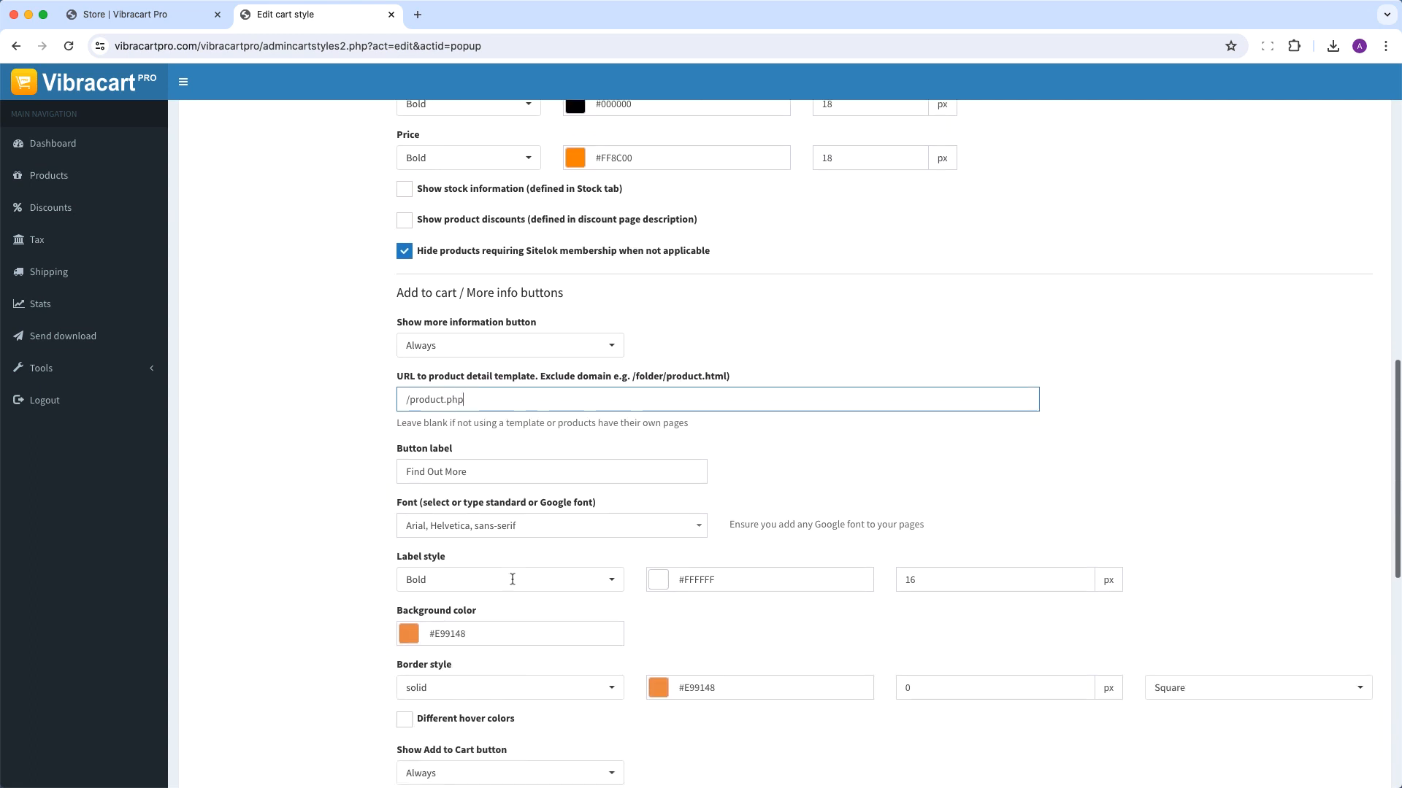
Step: Change the Show Add to Cart button setting so the storefront hides that button on its product listings
{"action": "scroll", "coordinate": [512, 580], "scroll_direction": "down", "scroll_amount": 2}
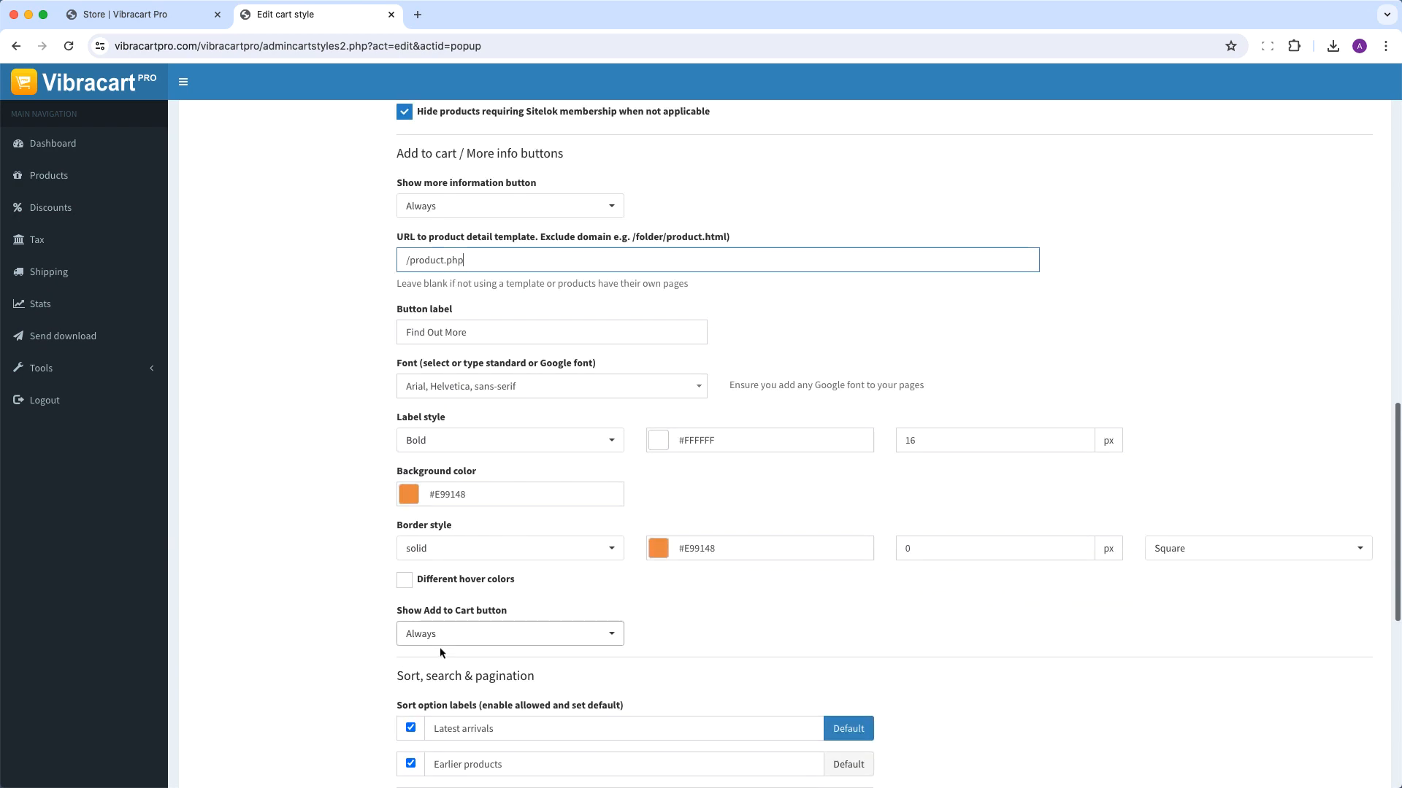
{"action": "left_click", "coordinate": [448, 634]}
{"action": "left_click", "coordinate": [429, 679]}
Step: Set the storefront's Show product image option to Show main product image only and save the cart style
{"action": "scroll", "coordinate": [756, 484], "scroll_direction": "up", "scroll_amount": 9}
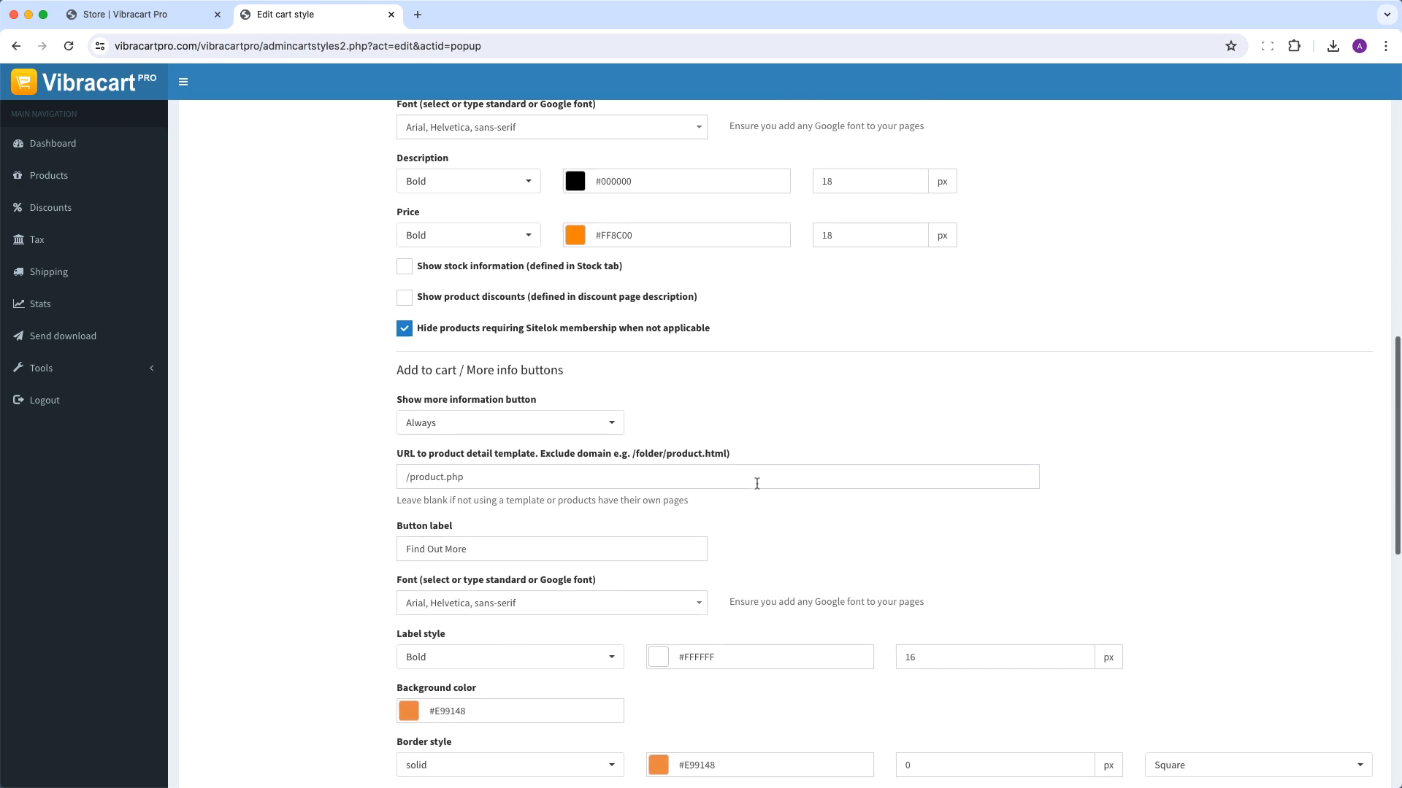
{"action": "left_click", "coordinate": [542, 336]}
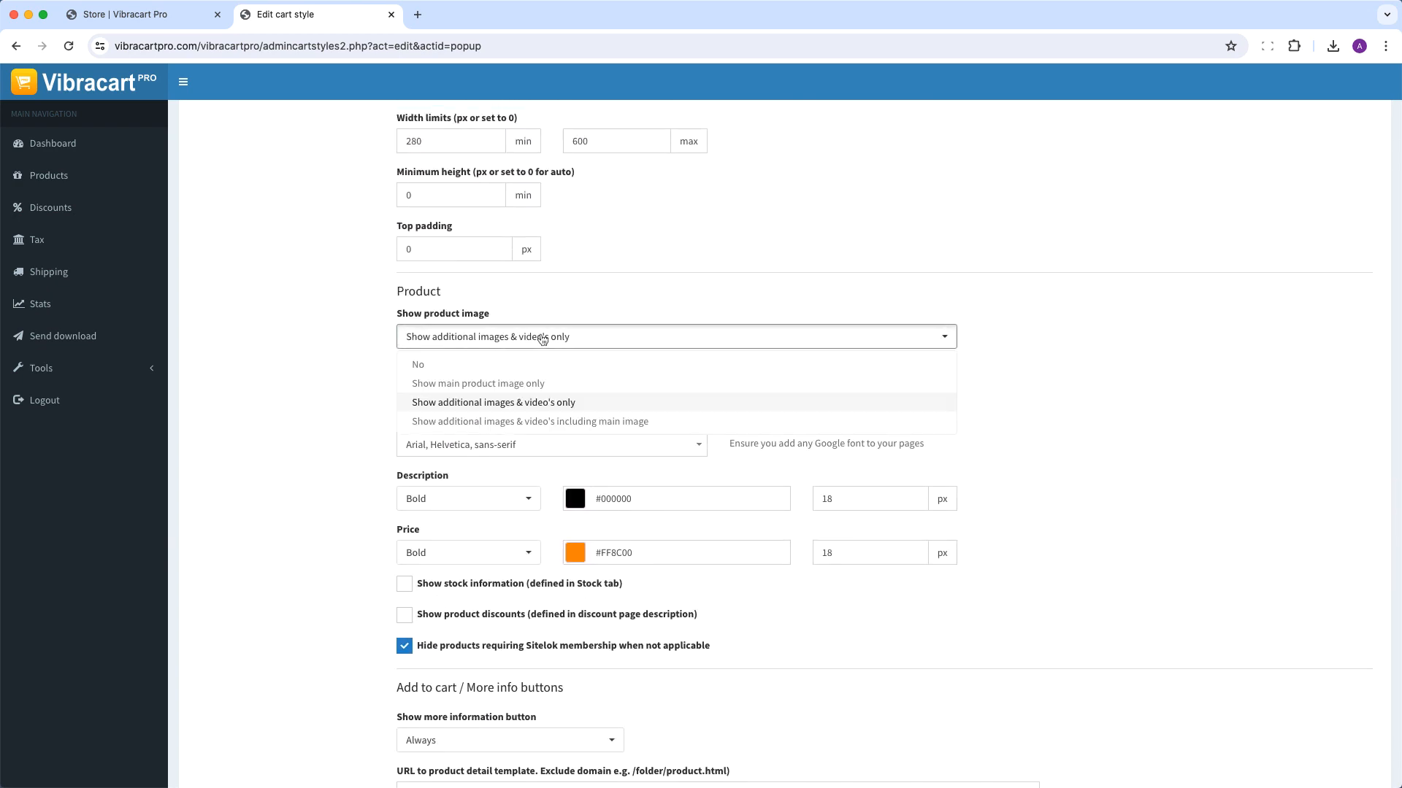
{"action": "left_click", "coordinate": [485, 384]}
{"action": "scroll", "coordinate": [616, 394], "scroll_direction": "down", "scroll_amount": 15}
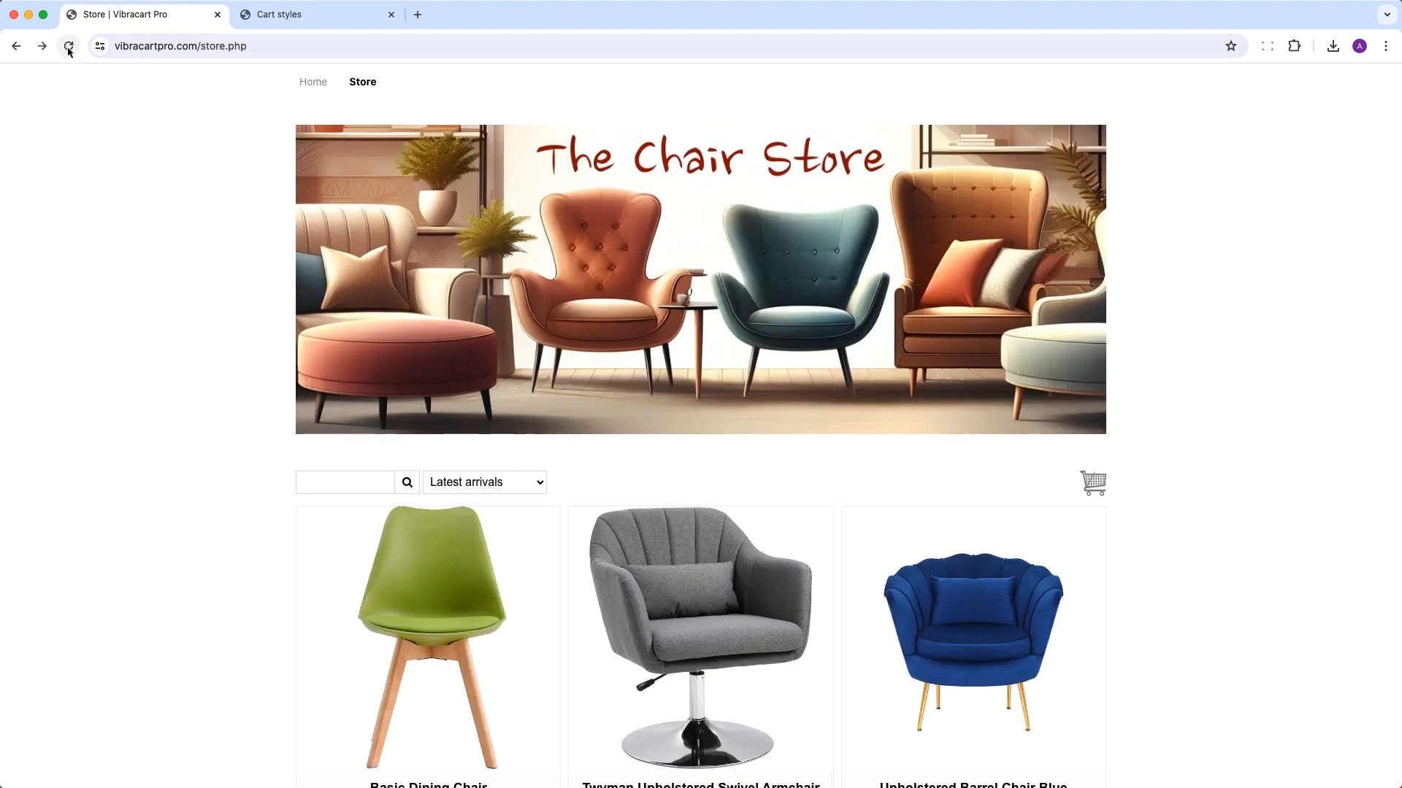
Step: Reload the live store page, open the Upholstered Barrel Chair Blue product, and examine its details page
{"action": "left_click", "coordinate": [69, 46]}
{"action": "scroll", "coordinate": [193, 321], "scroll_direction": "down", "scroll_amount": 3}
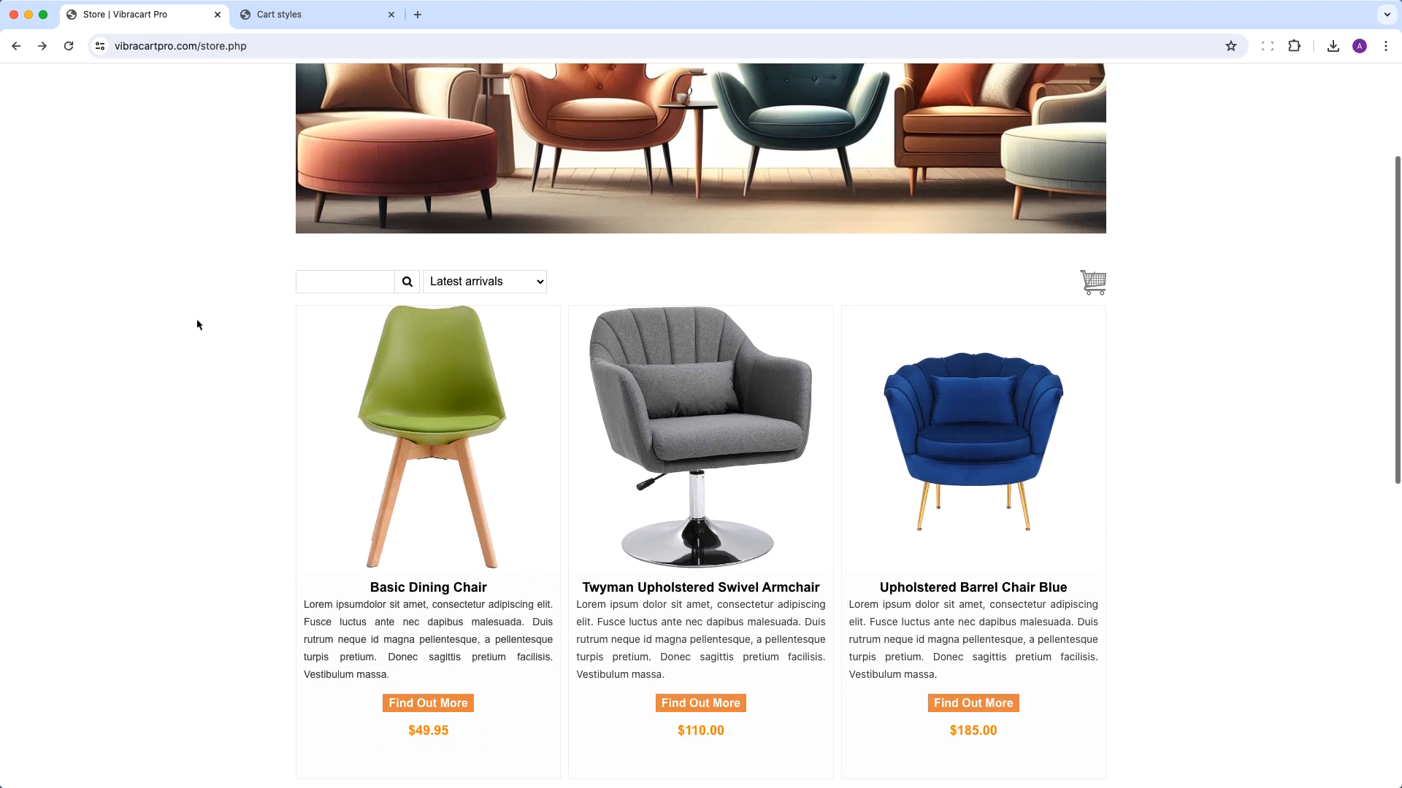
{"action": "left_click", "coordinate": [962, 706]}
{"action": "scroll", "coordinate": [859, 619], "scroll_direction": "down", "scroll_amount": 5}
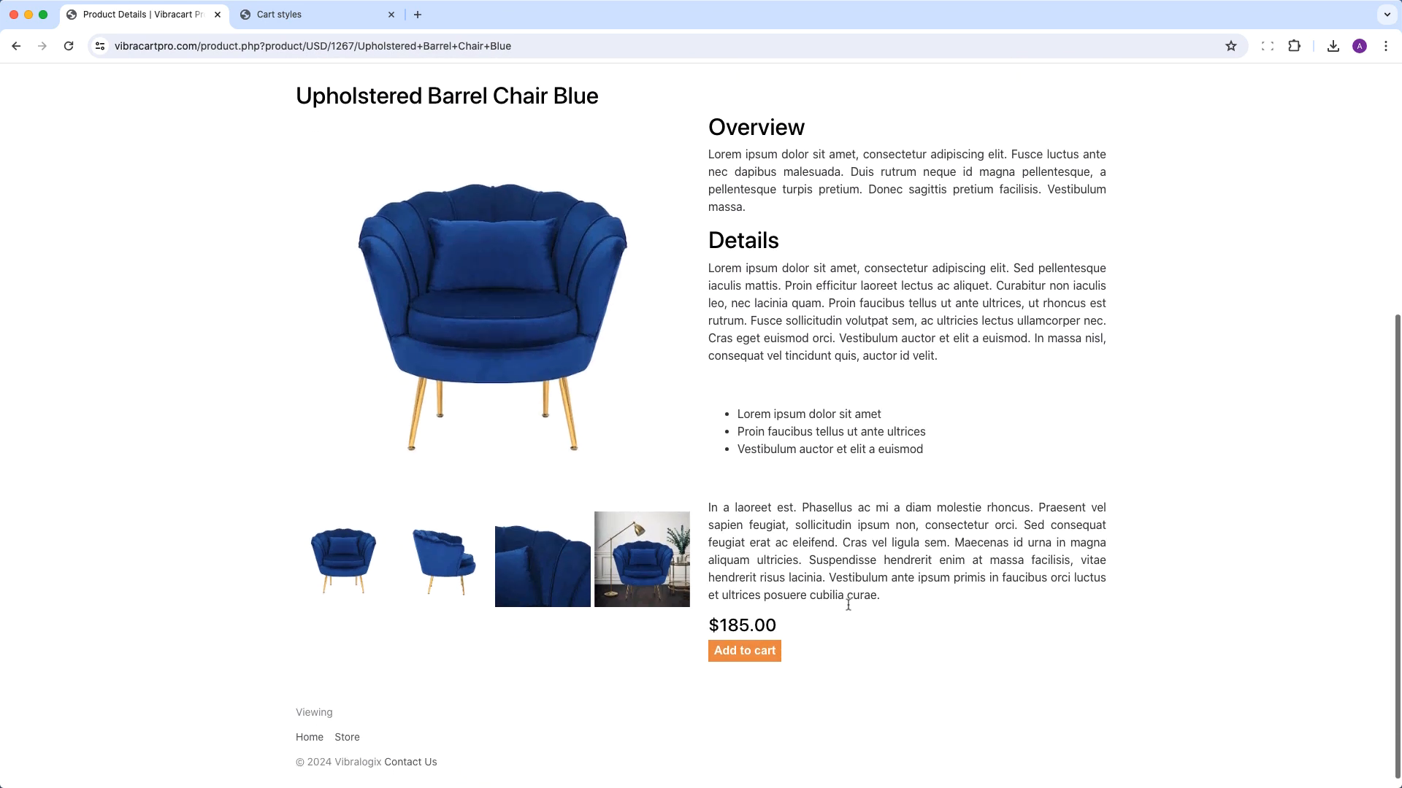
{"action": "scroll", "coordinate": [704, 540], "scroll_direction": "up", "scroll_amount": 3}
Step: Return to the store, open the Jared Upholstered Armchair details page, and add the chair to the cart
{"action": "left_click", "coordinate": [16, 46]}
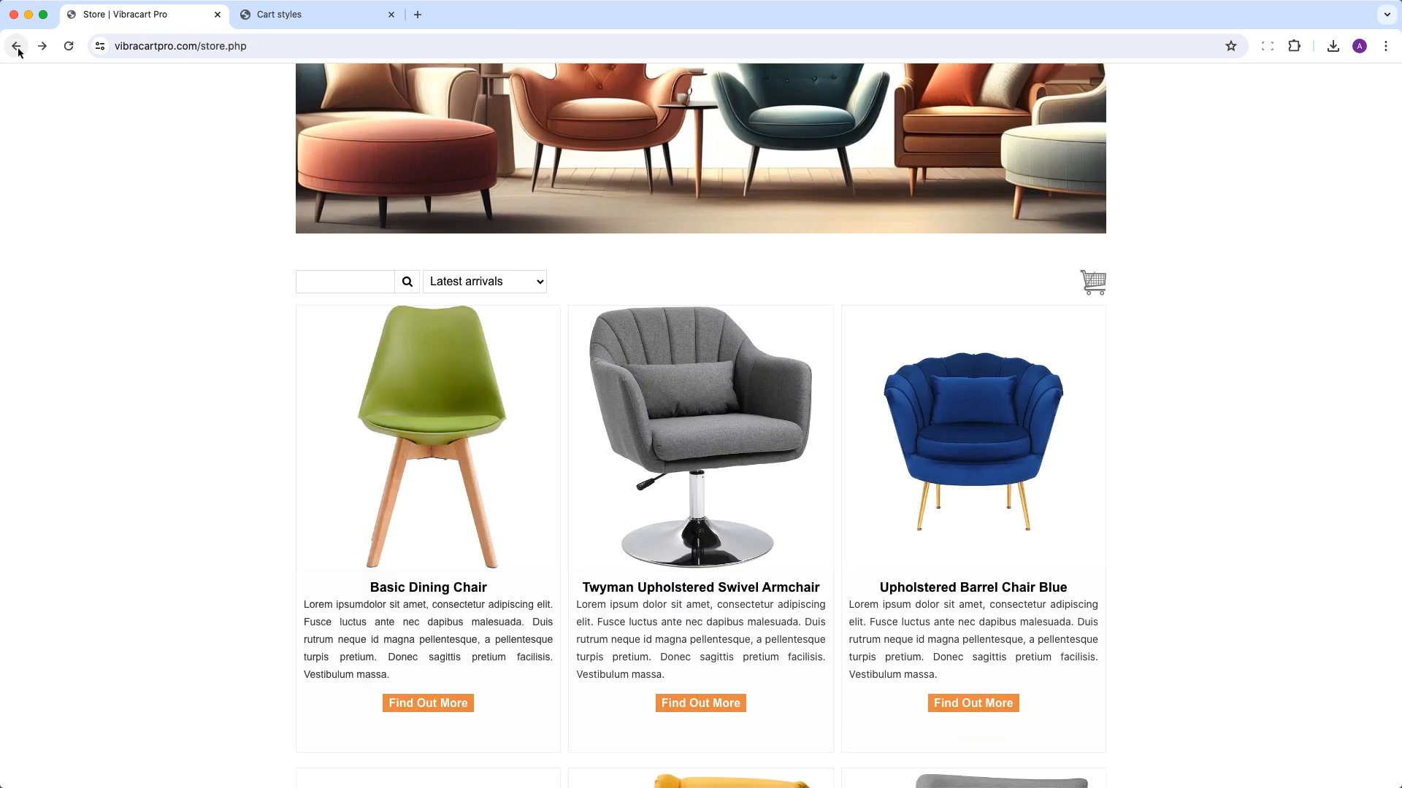
{"action": "scroll", "coordinate": [674, 523], "scroll_direction": "down", "scroll_amount": 6}
{"action": "scroll", "coordinate": [675, 523], "scroll_direction": "down", "scroll_amount": 3}
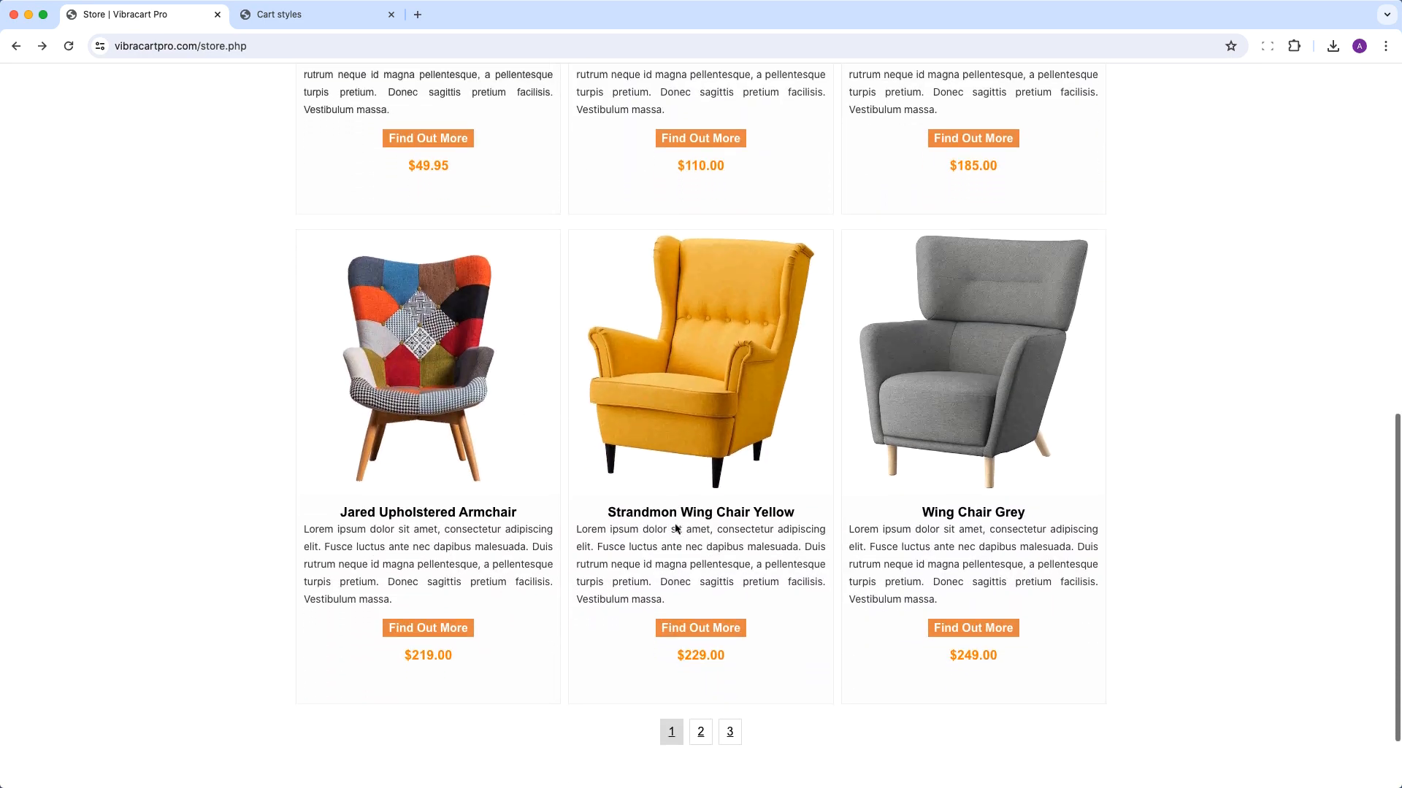
{"action": "left_click", "coordinate": [421, 584]}
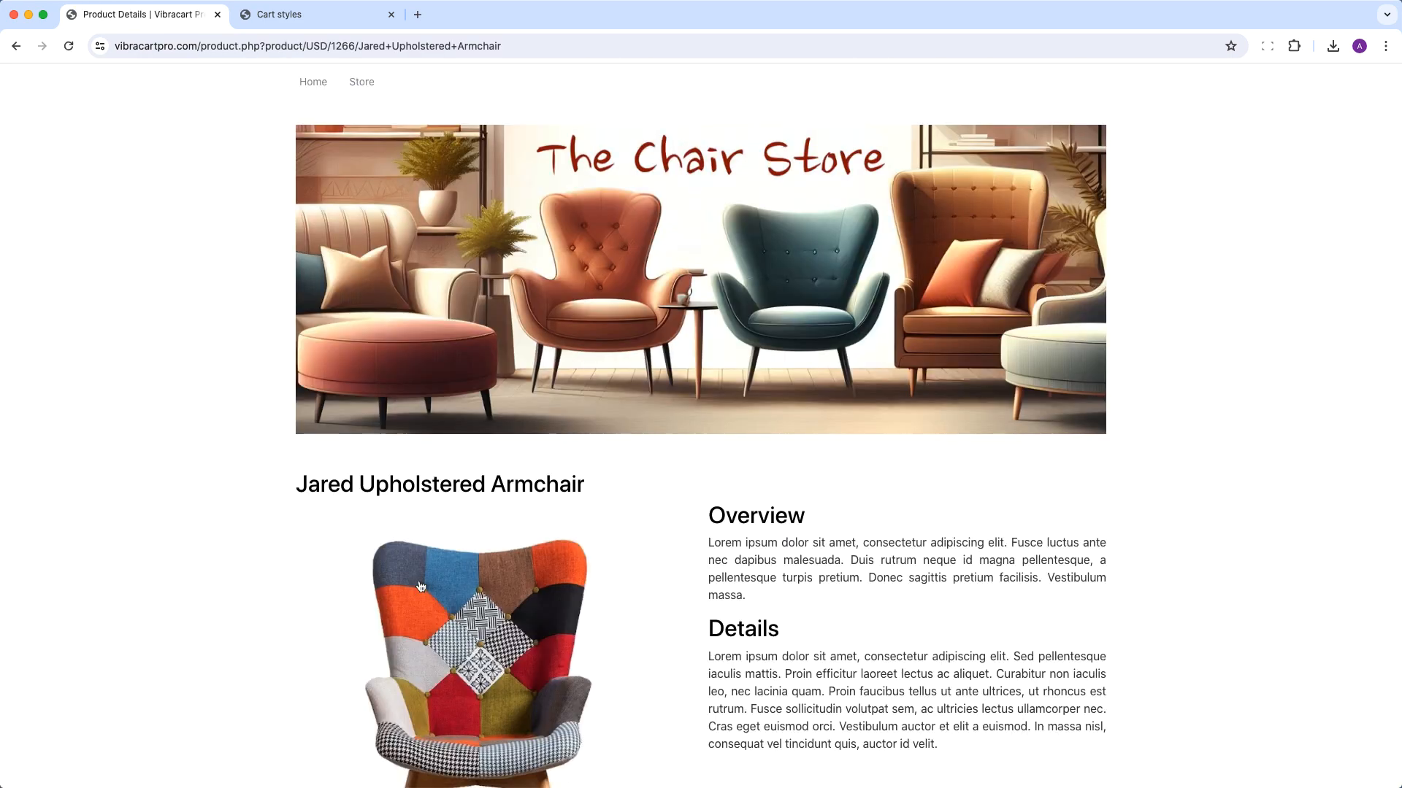
{"action": "scroll", "coordinate": [584, 635], "scroll_direction": "down", "scroll_amount": 6}
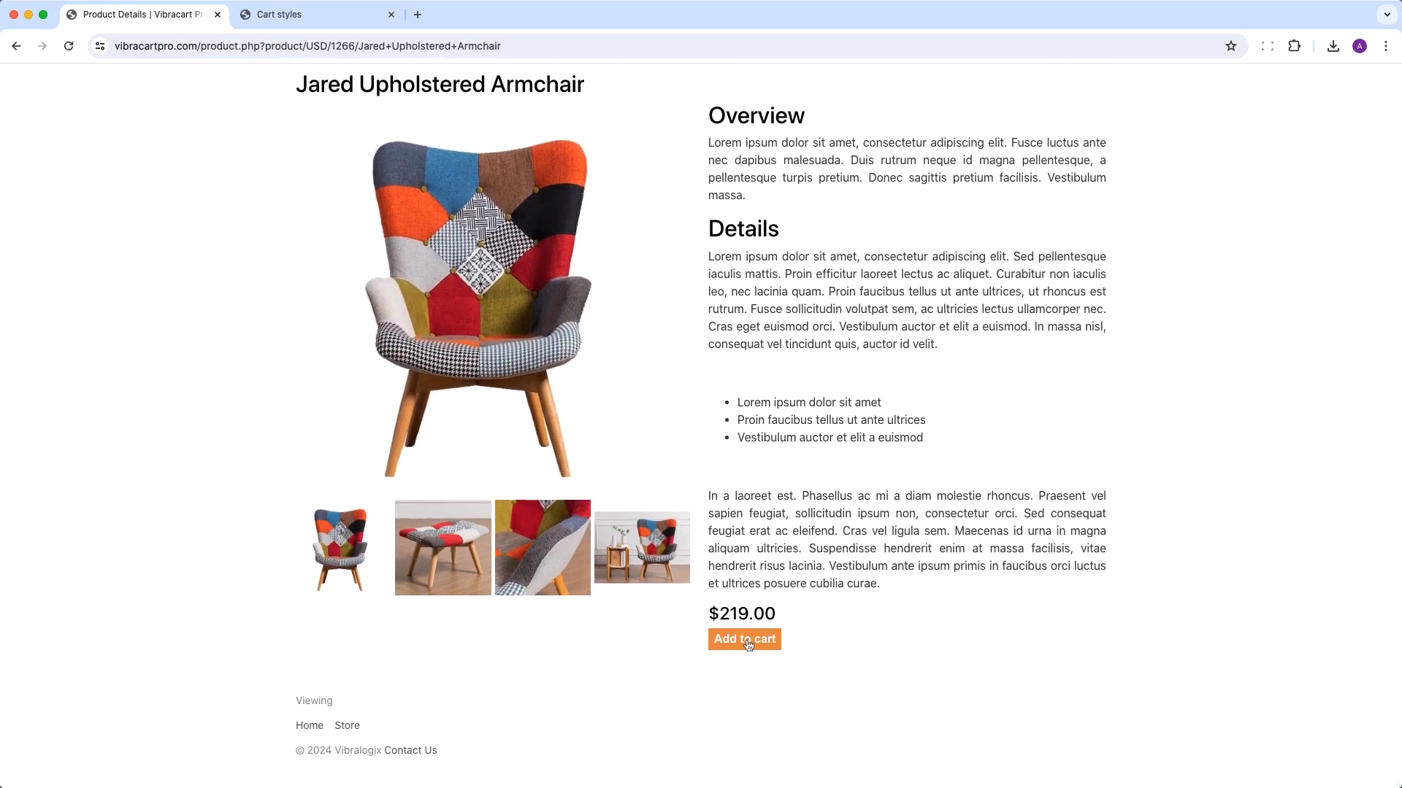
{"action": "left_click", "coordinate": [748, 644]}
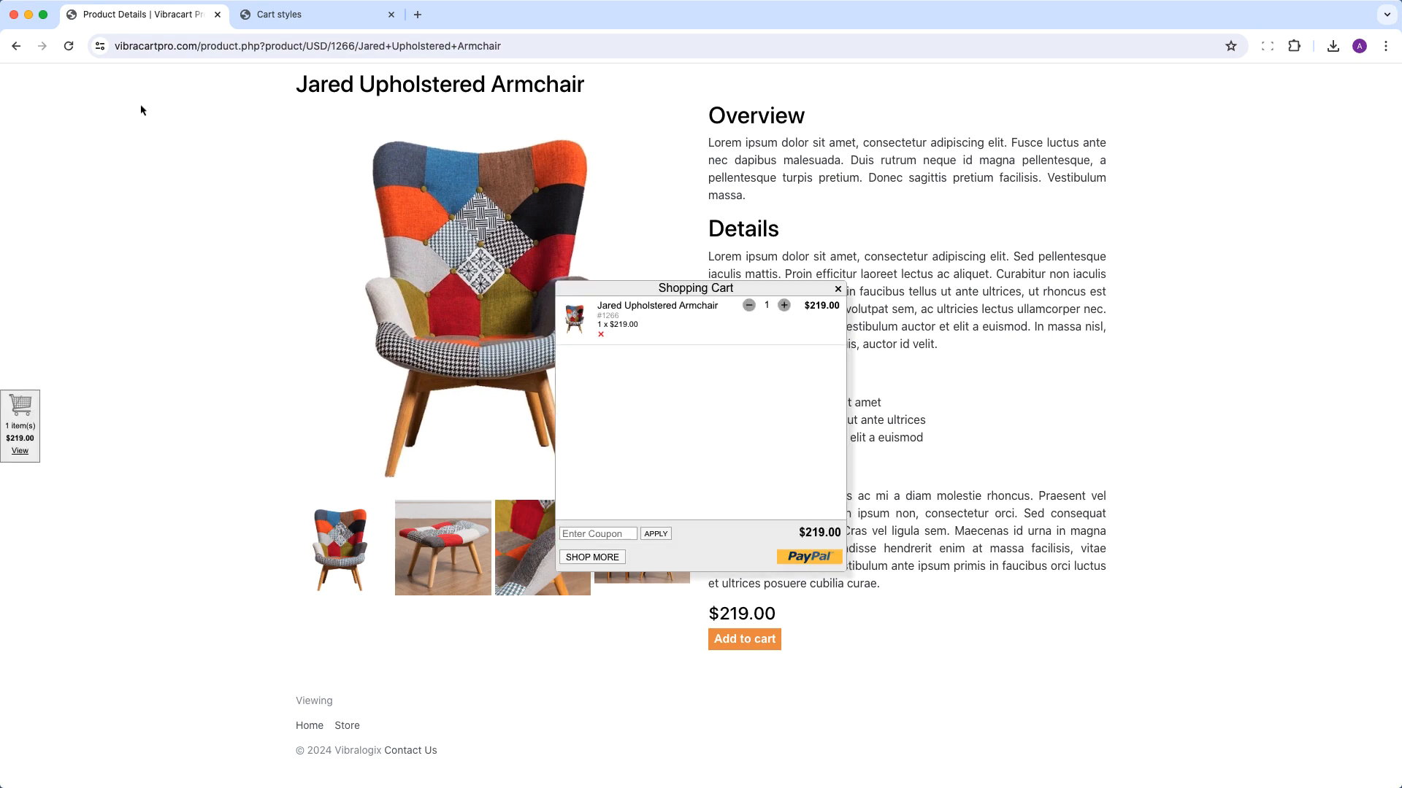
Step: Return to the store page and view the shopping cart from the storefront
{"action": "left_click", "coordinate": [16, 47]}
{"action": "scroll", "coordinate": [305, 247], "scroll_direction": "up", "scroll_amount": 7}
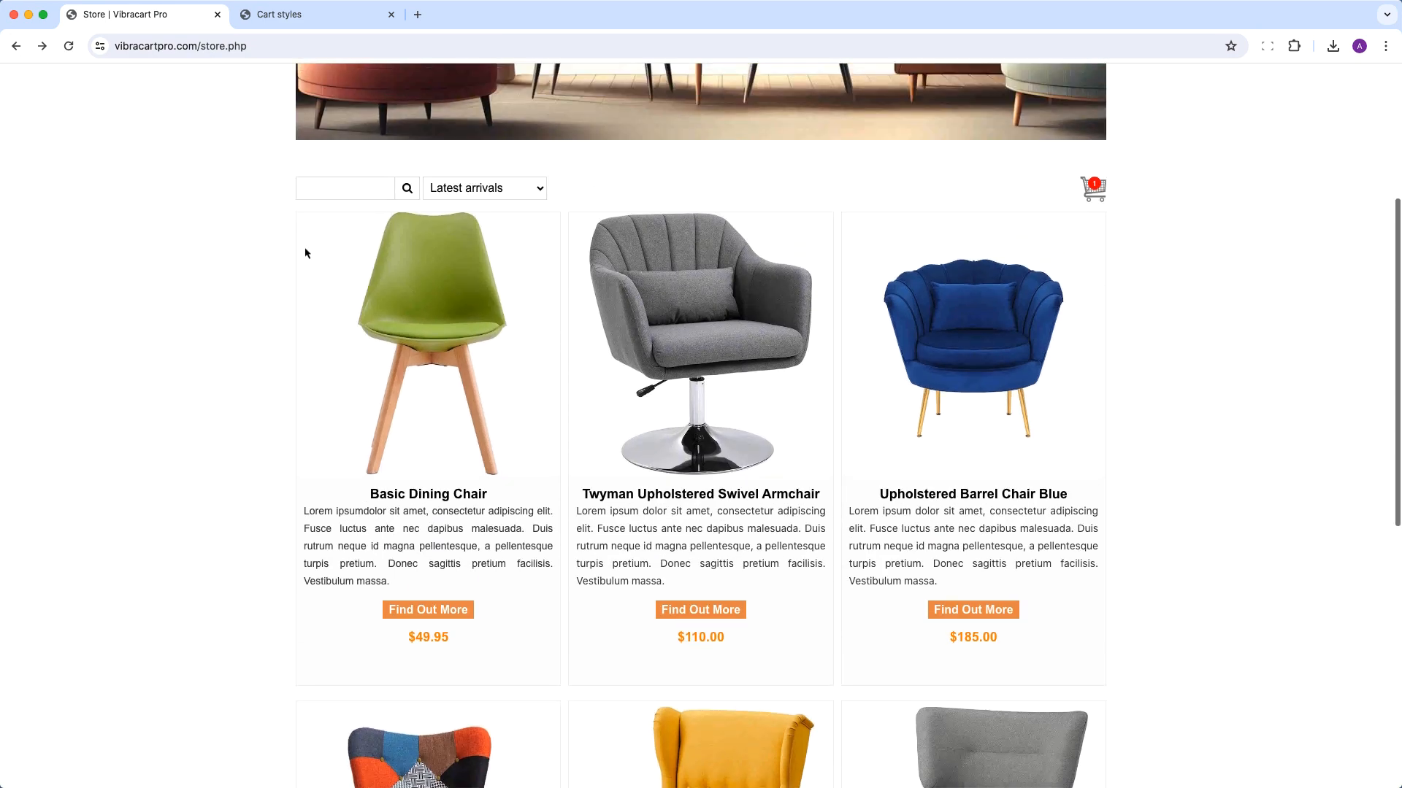
{"action": "left_click", "coordinate": [1093, 223]}
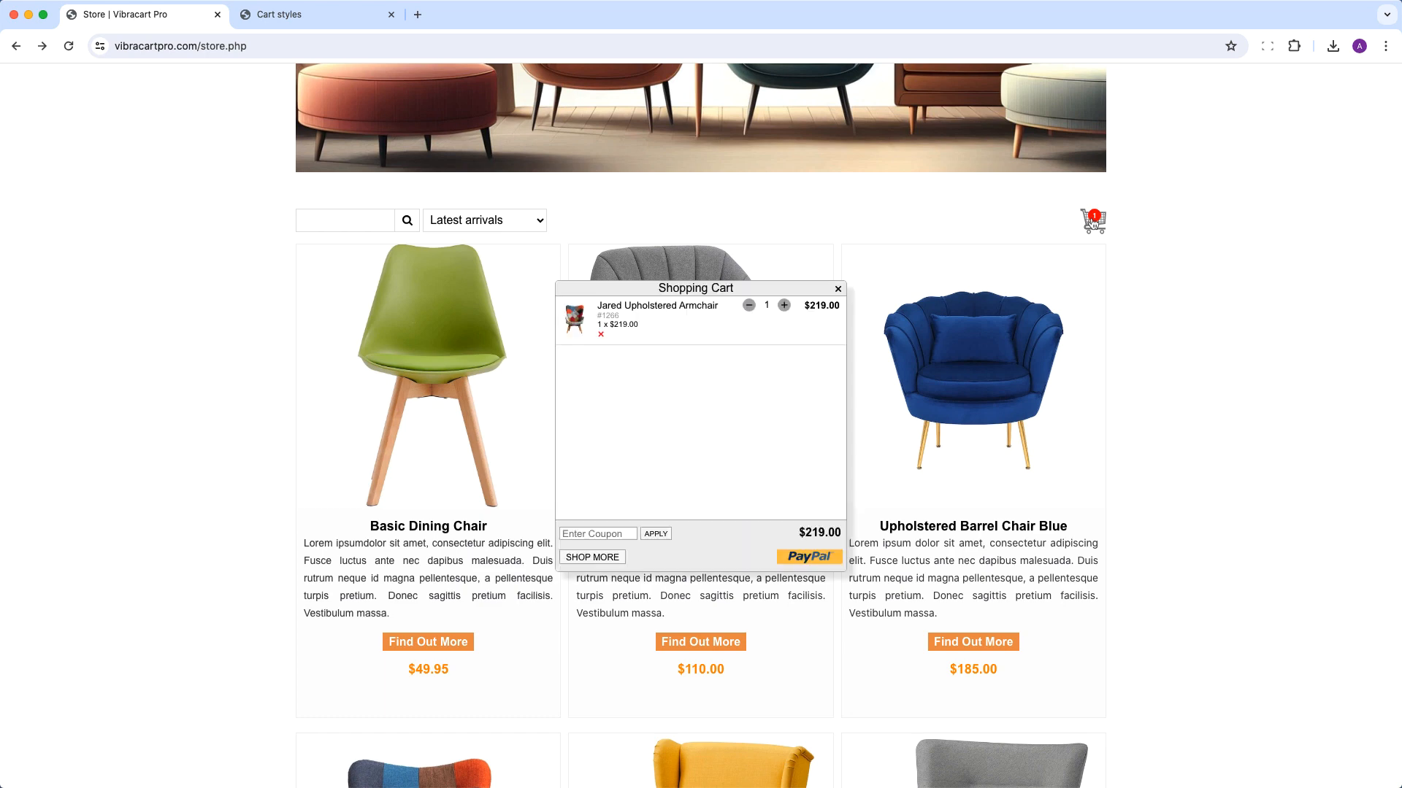